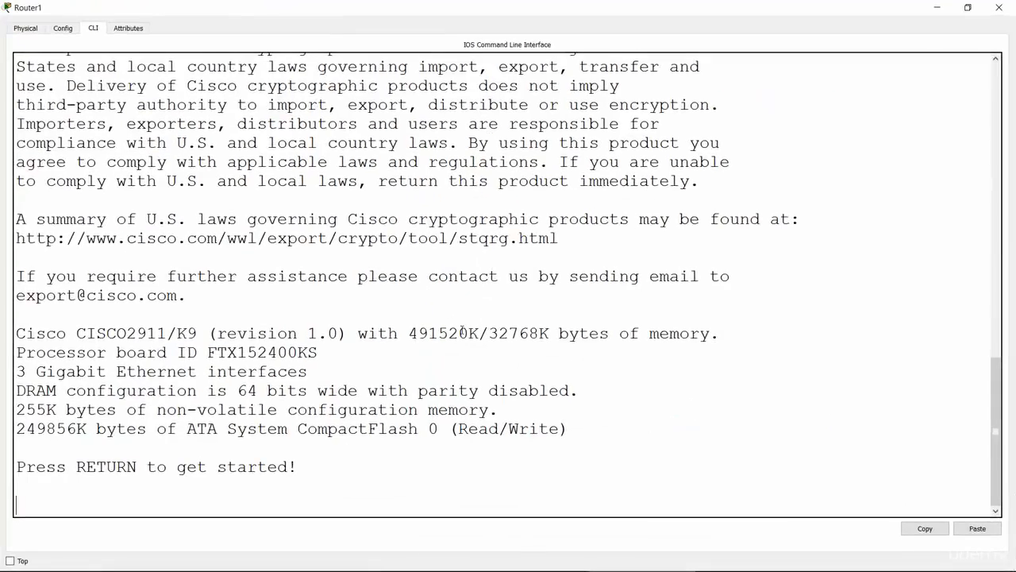
Start the CLI session on Router1 and enter privileged EXEC mode, followed by global configuration mode.
key("Return")
key("Return")
key("Return")
key("Return")
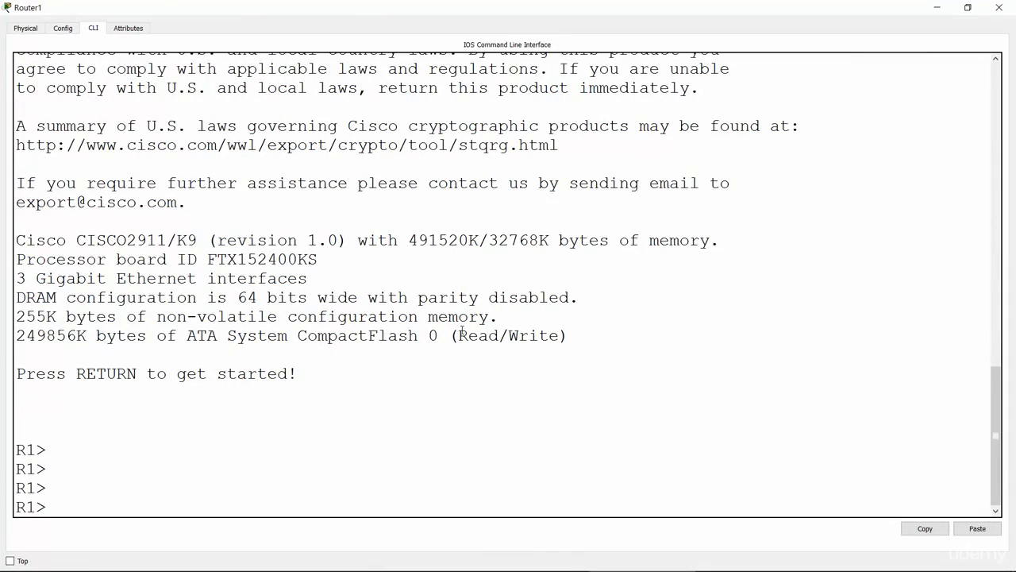
type("enable")
key("Return")
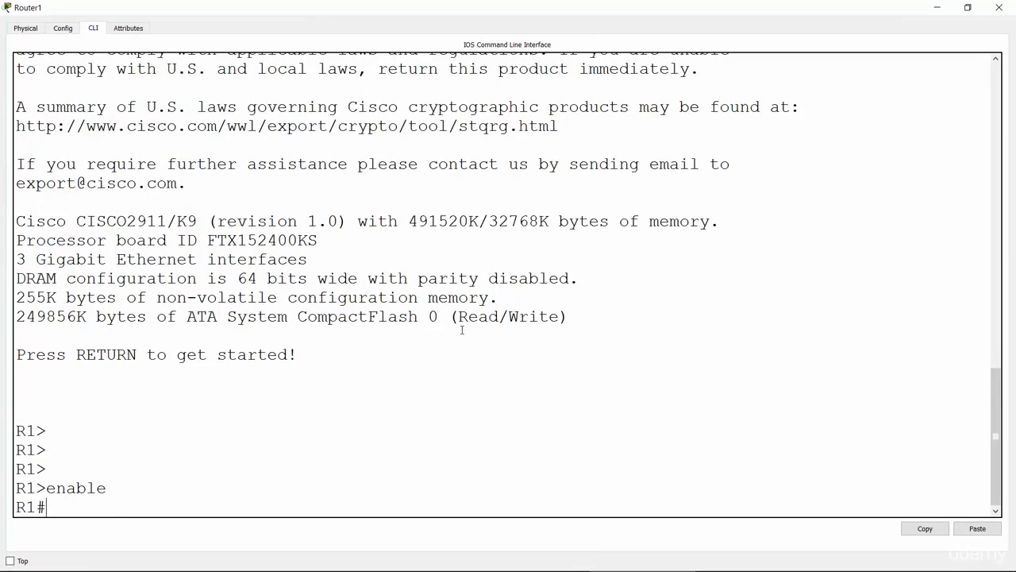
key("Return")
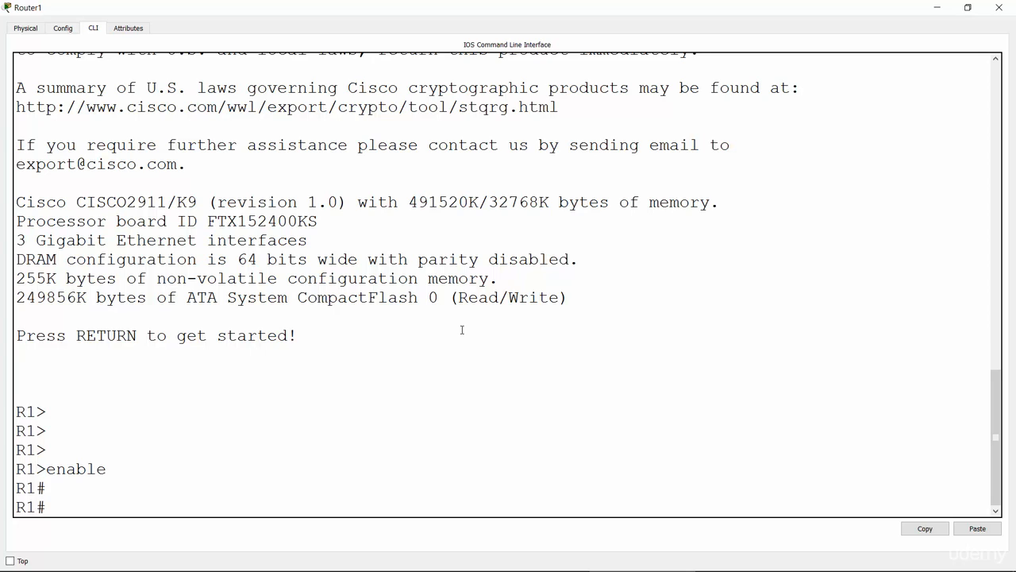
key("Return")
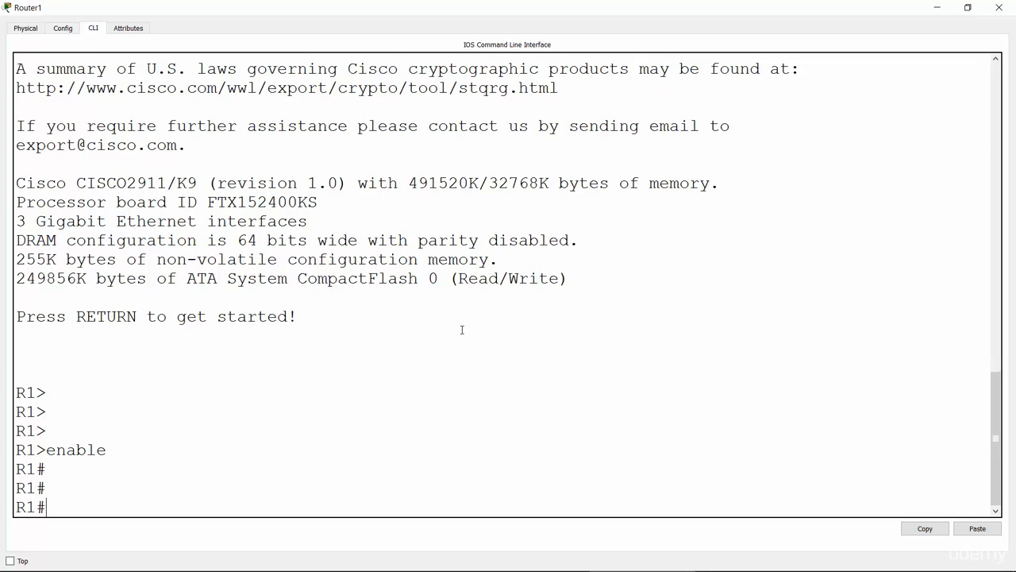
type("conf t")
key("Return")
key("Return")
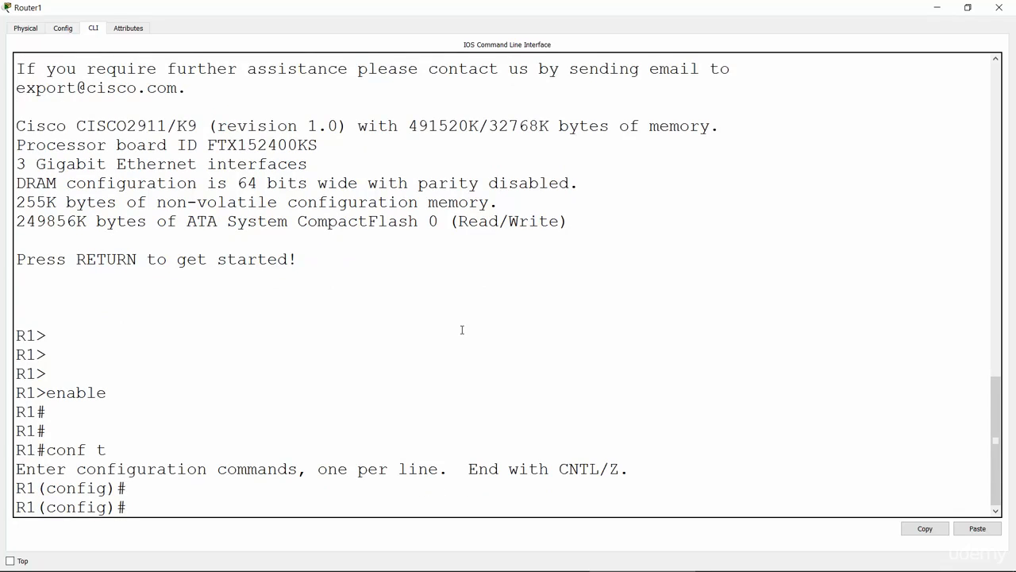
Enter interface configuration mode for GigabitEthernet 0/0 on R1.
type("inter")
key("Tab")
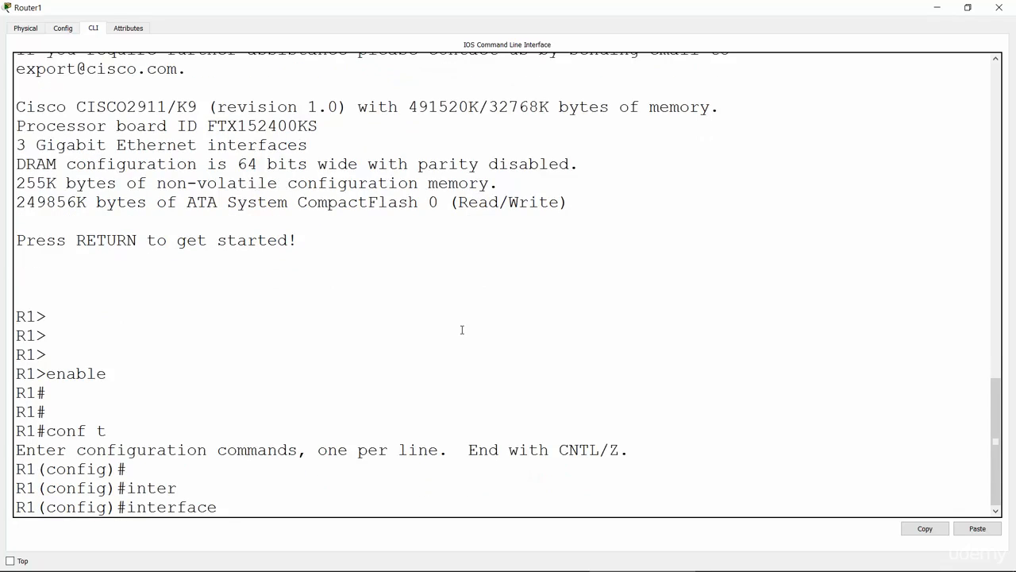
type("gig")
key("Tab")
type("0/0")
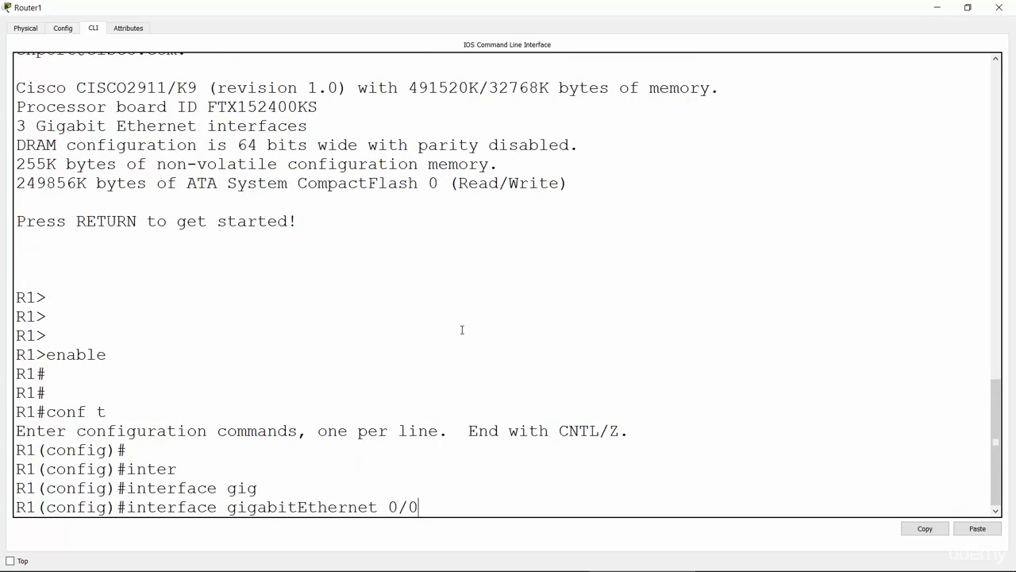
key("Return")
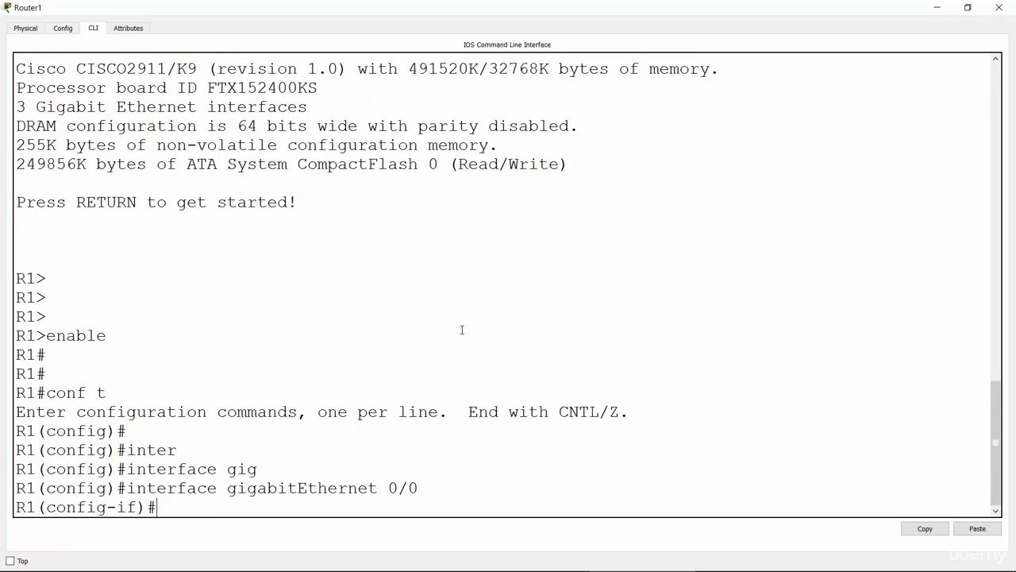
Assign IP address 10.41.11.1 with subnet mask 255.255.255.0 to R1's GigabitEthernet 0/0 interface.
type("ip add")
key("Tab")
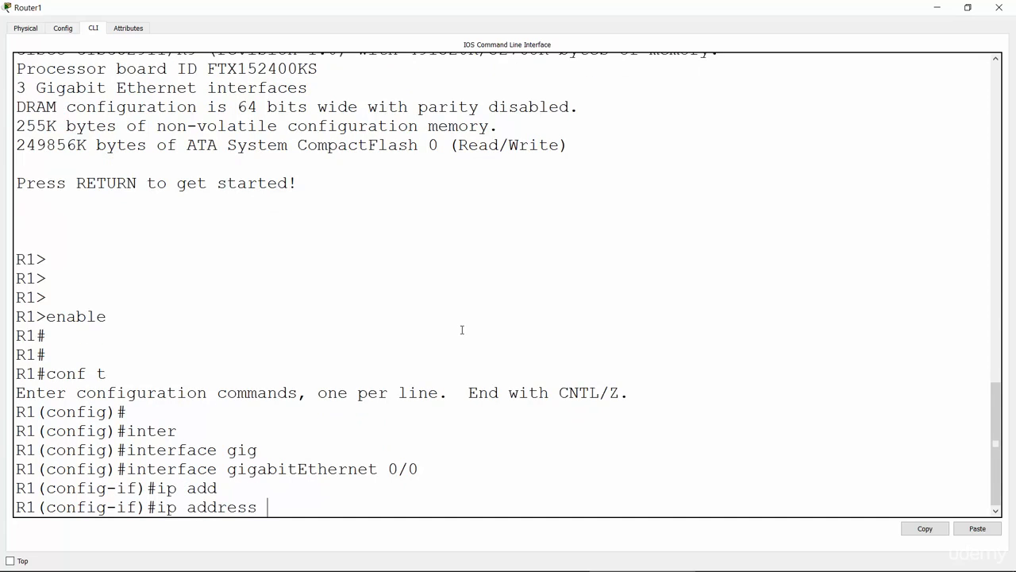
type("10.41.11.1")
key("Return")
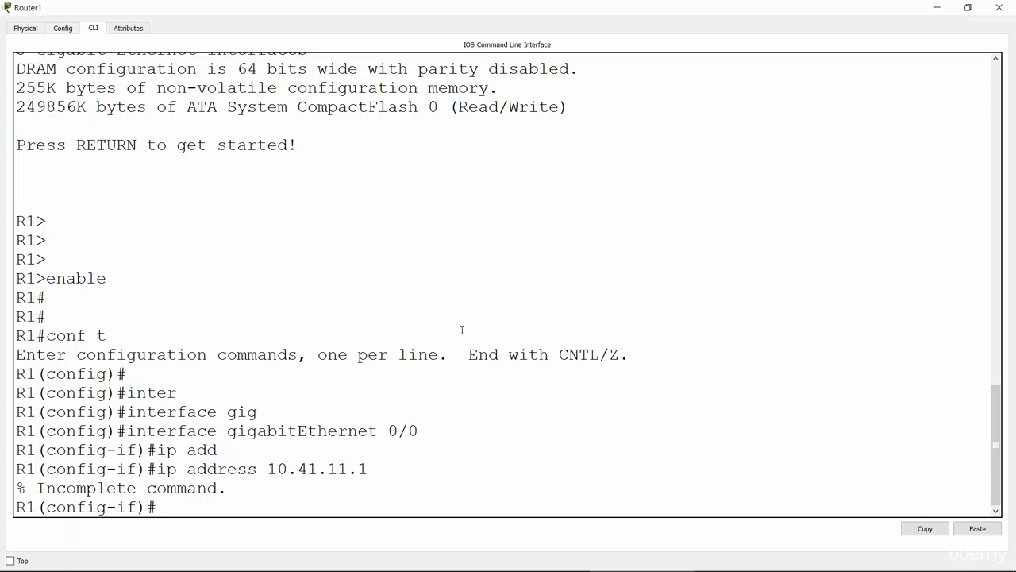
key("Up")
type("2")
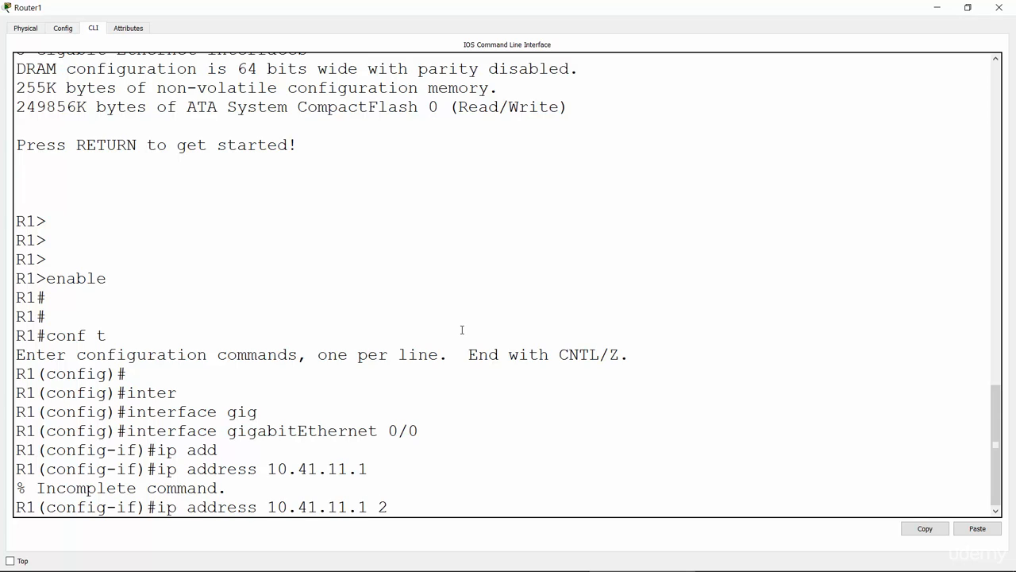
type("55.255.255.0")
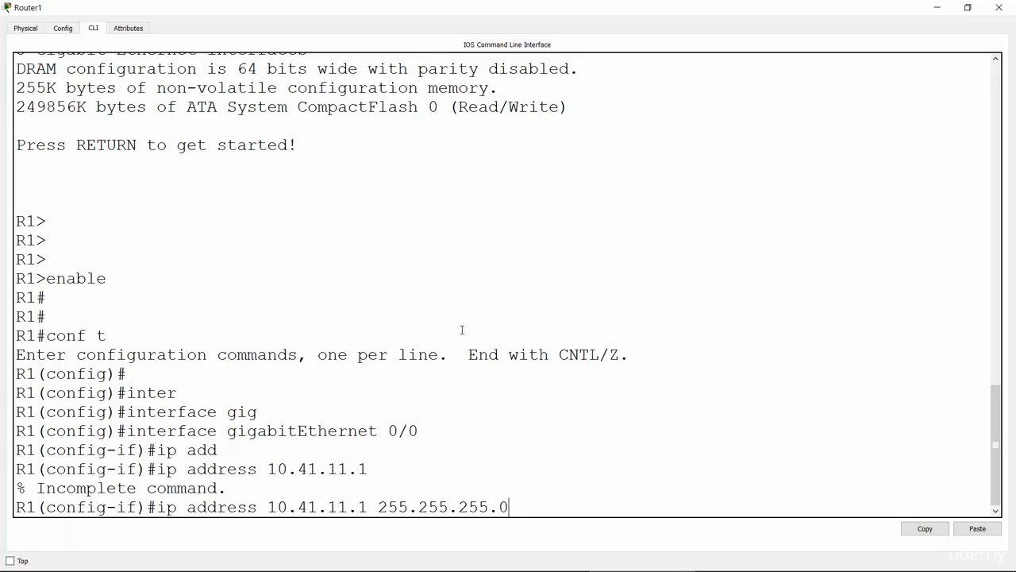
key("Return")
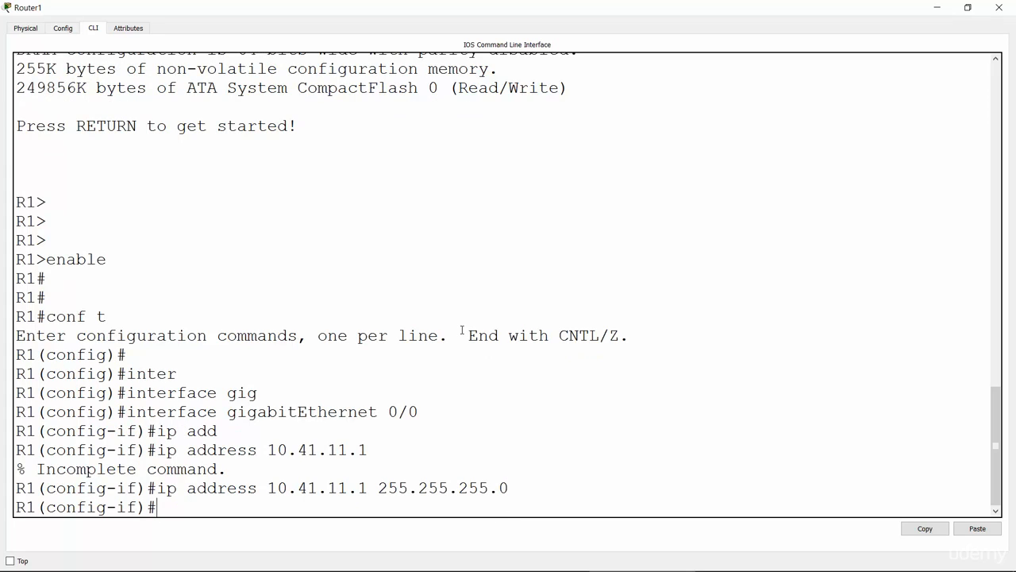
Bring up R1's GigabitEthernet 0/0 interface with no shutdown and return to the network topology.
type("no shut")
key("Return")
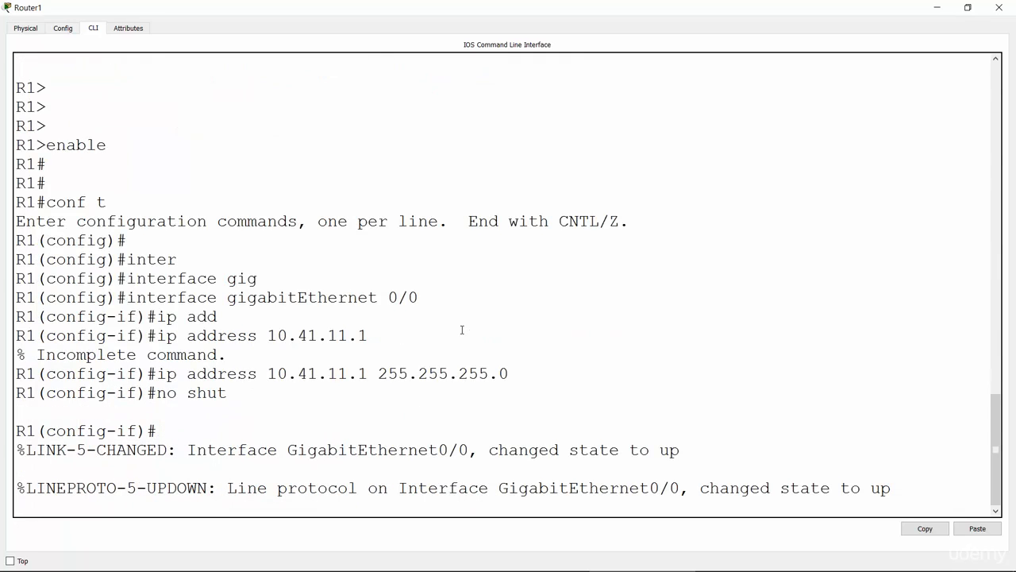
key("Return")
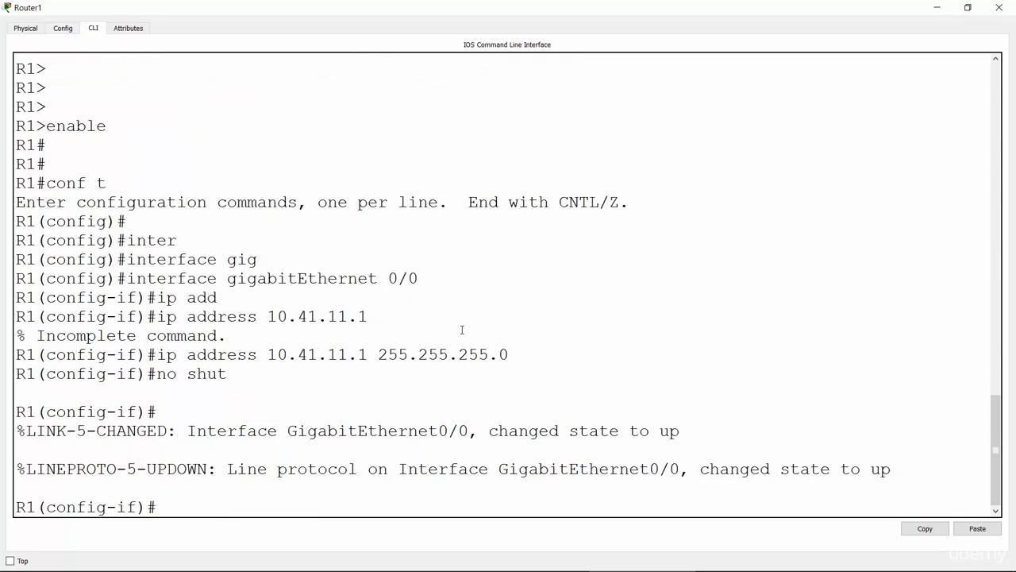
left_click(938, 11)
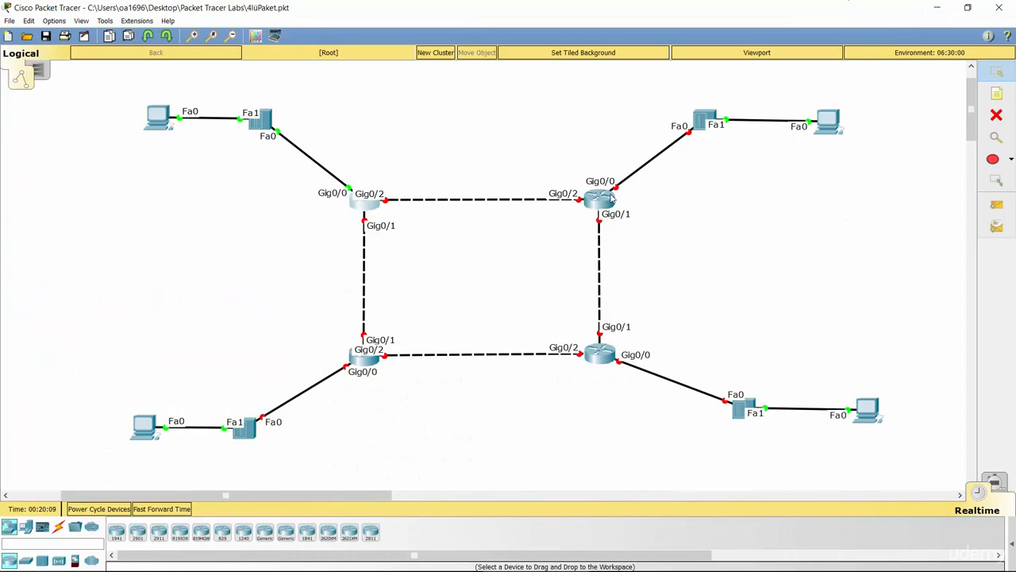
Open Router2's command line in a maximized window and enter global configuration mode.
left_click(601, 204)
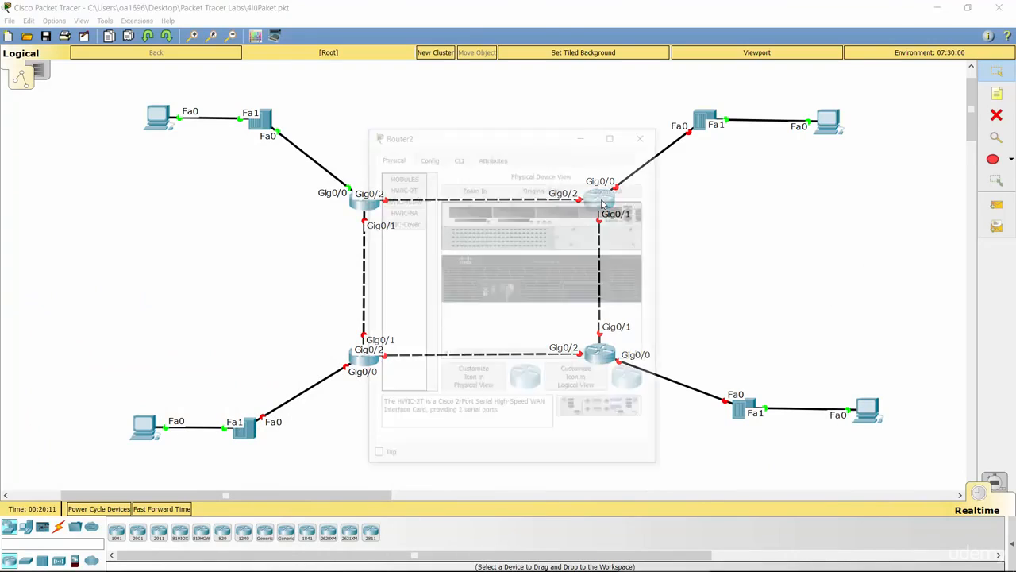
left_click(613, 131)
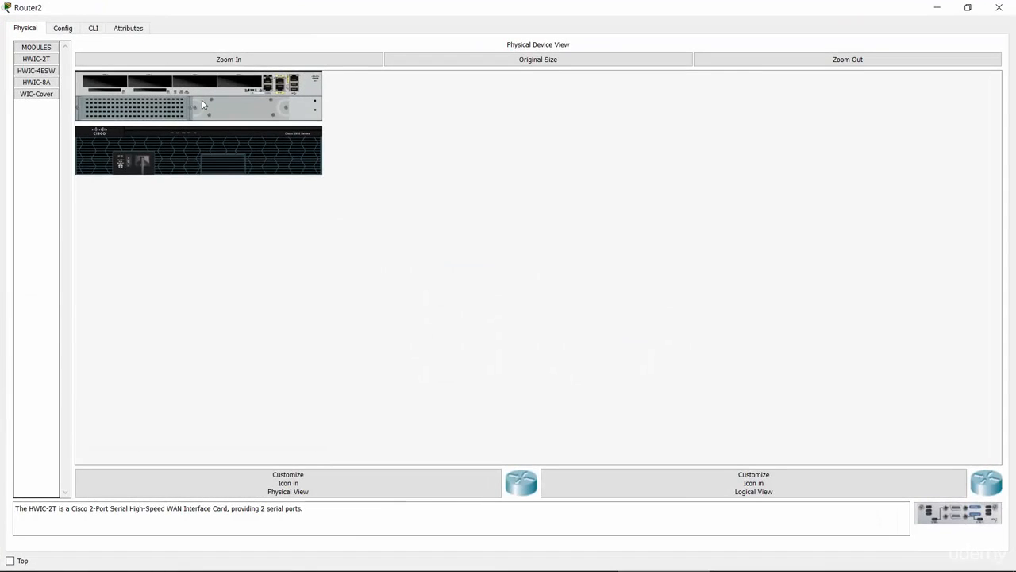
left_click(94, 30)
key("Return")
key("Return")
key("Return")
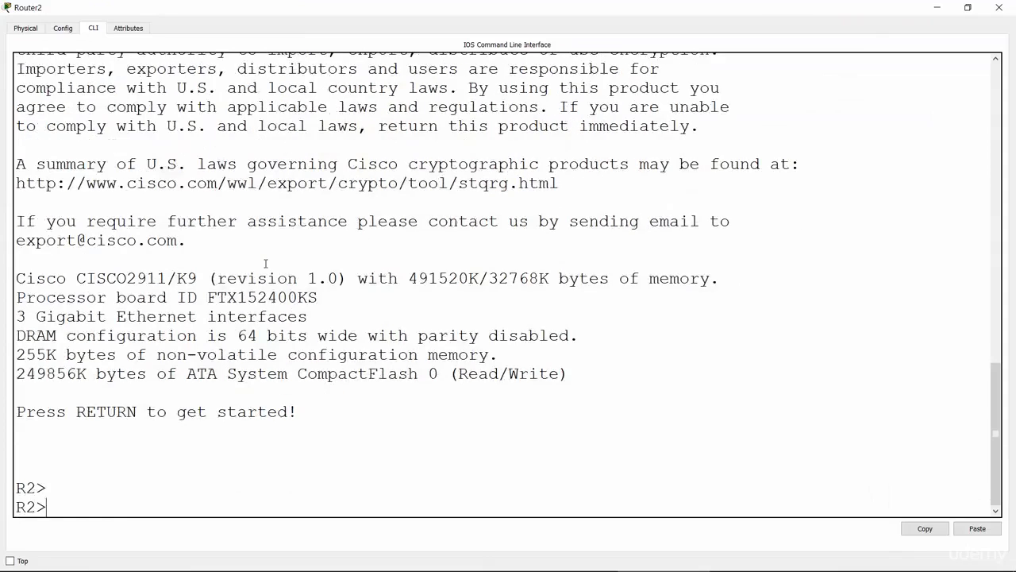
type("enable")
key("Return")
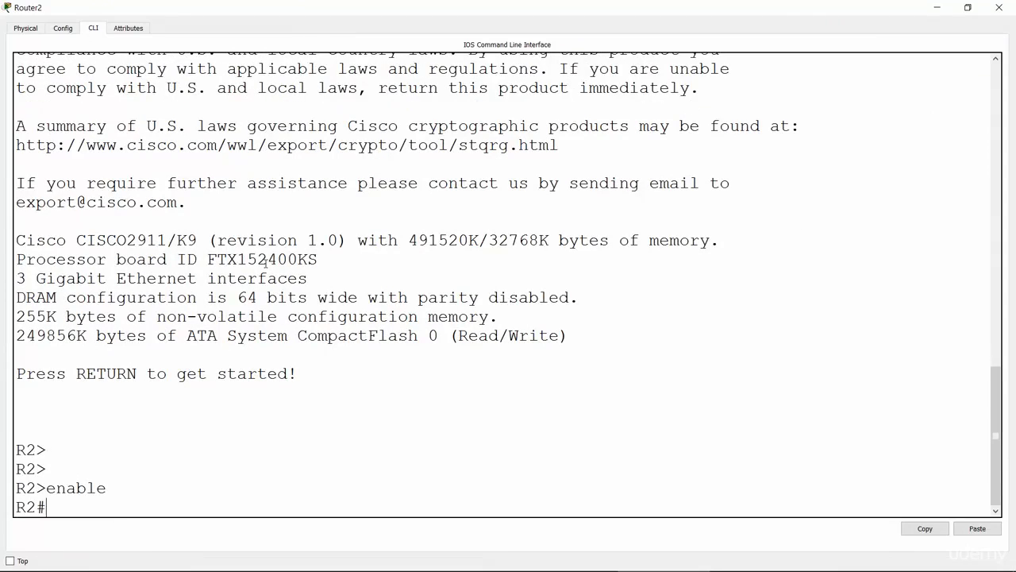
type("conf t")
key("Return")
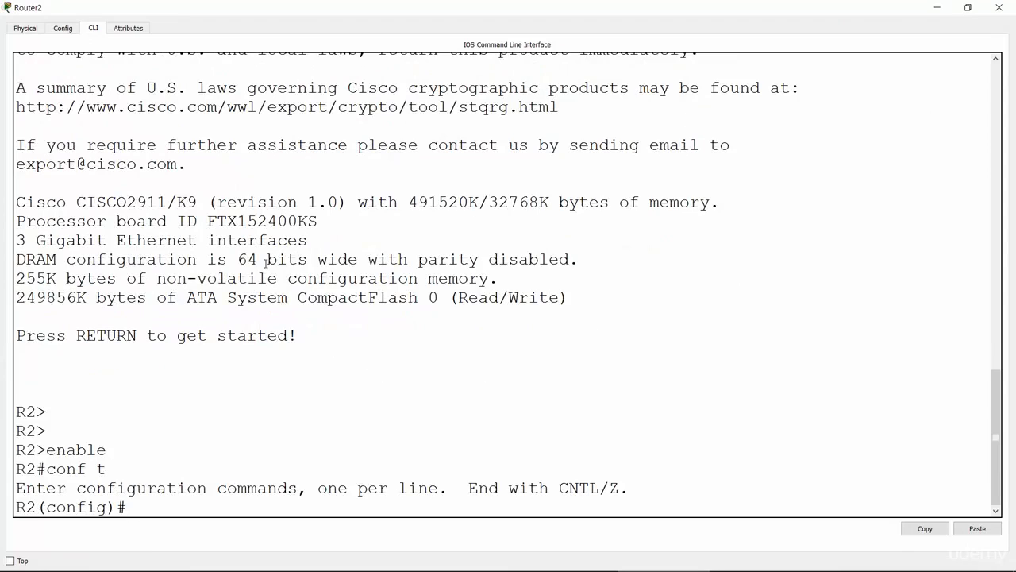
Enter interface configuration mode for GigabitEthernet 0/0 on R2.
type("inter")
key("Tab")
type("gig")
key("Tab")
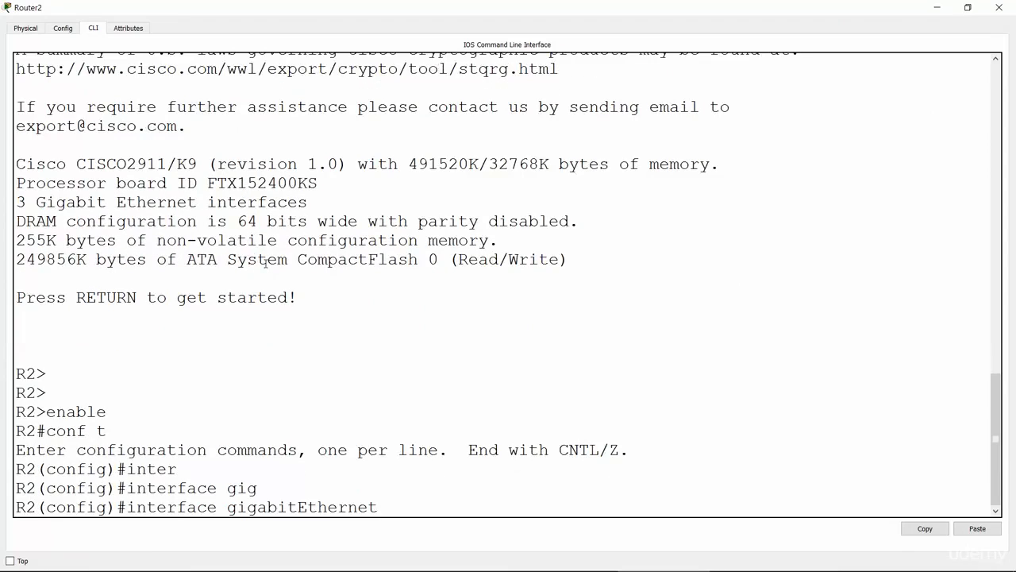
type("0/0")
key("Return")
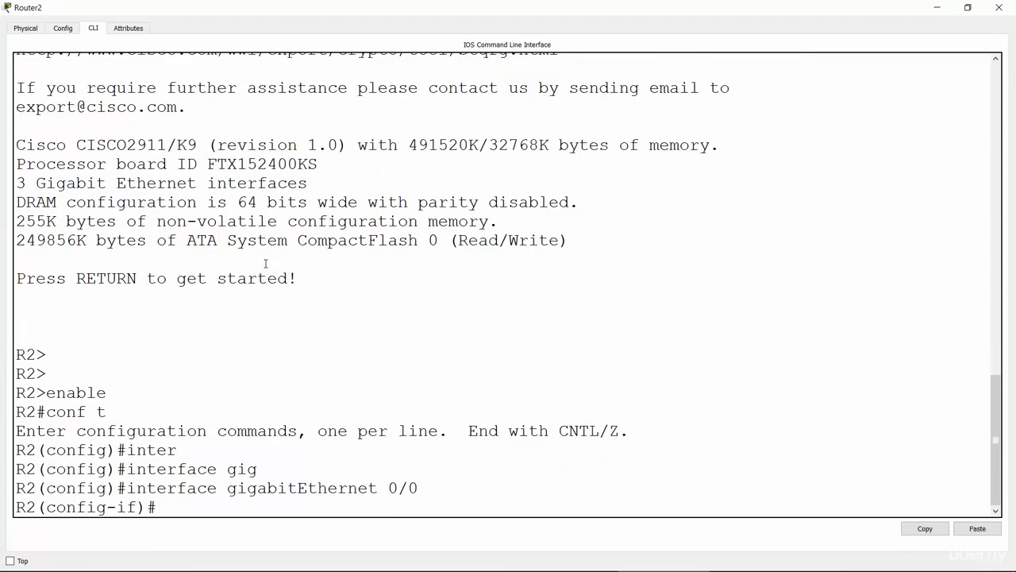
Assign IP address 10.41.22.2 with subnet mask 255.255.255.0 to R2's GigabitEthernet 0/0 interface.
type("ip add")
key("Tab")
type("10.41.")
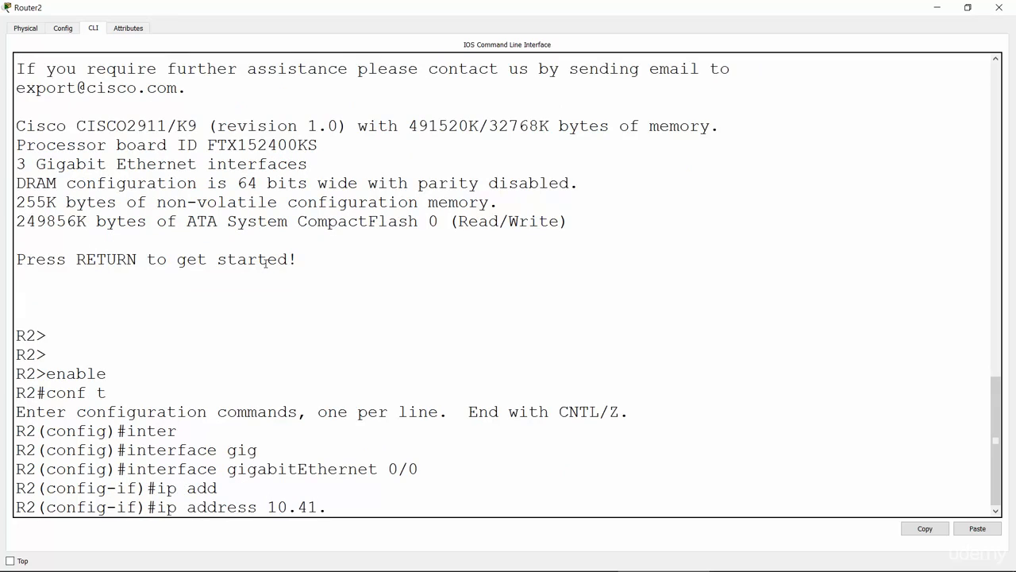
type("22.2 255.25")
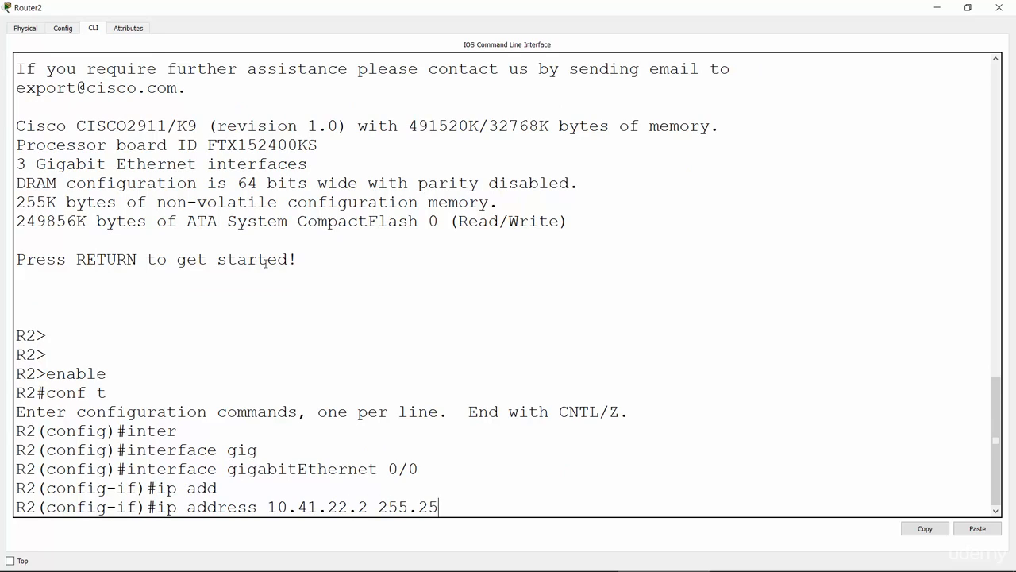
type("5.255.0")
key("Return")
Bring up R2's GigabitEthernet 0/0 interface with no shutdown and return to the network topology.
type("no sh")
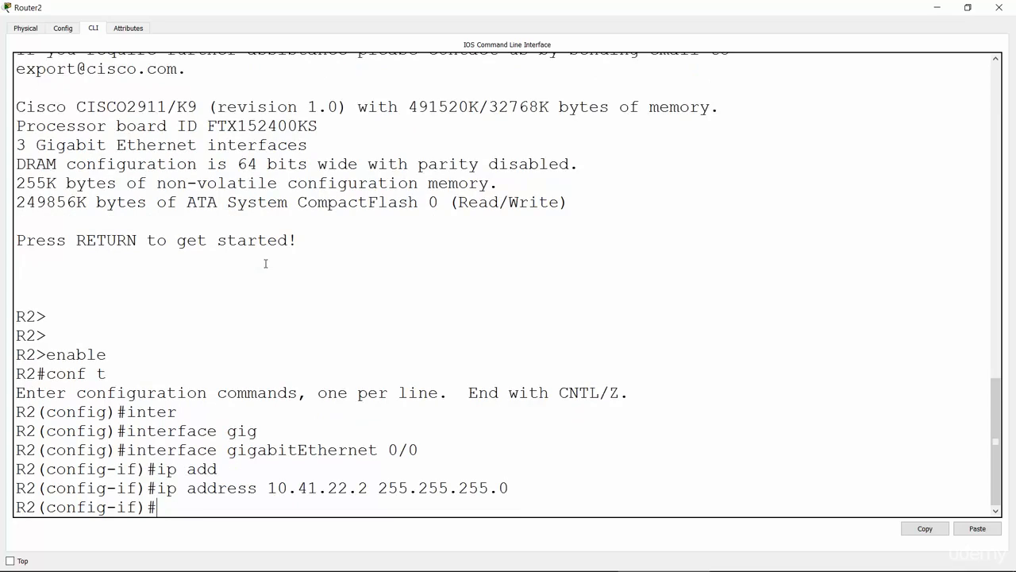
key("Return")
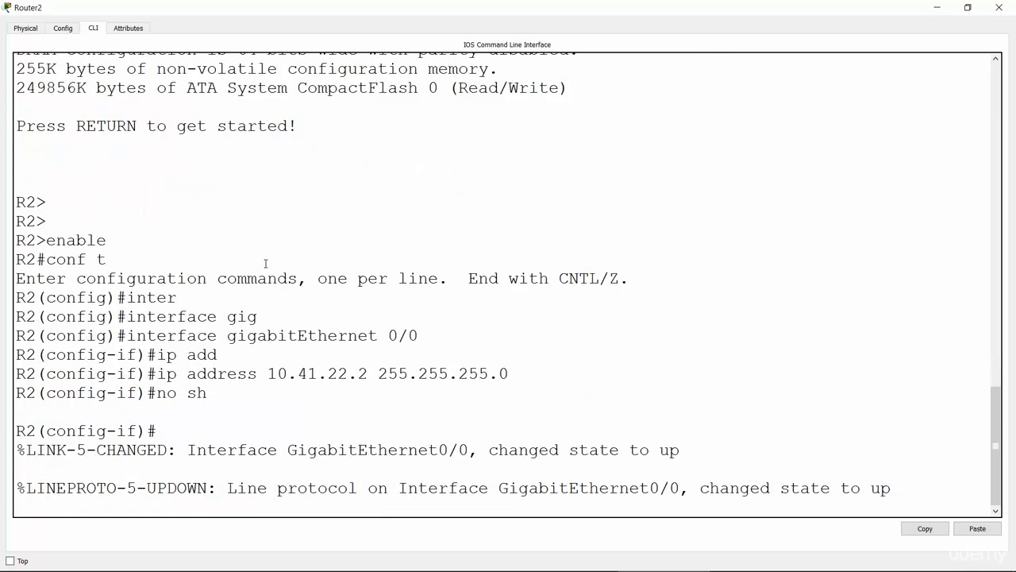
key("Return")
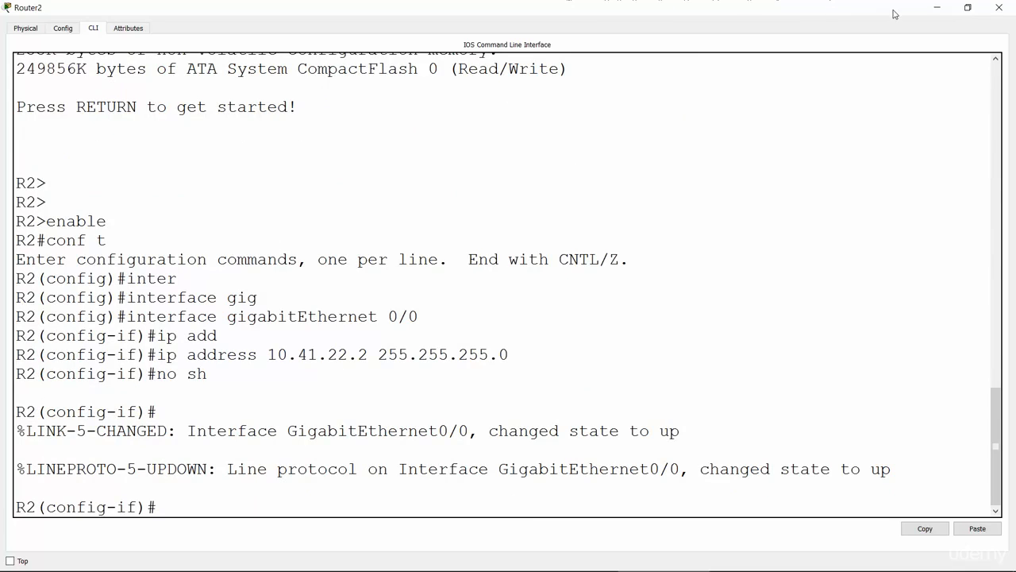
left_click(930, 10)
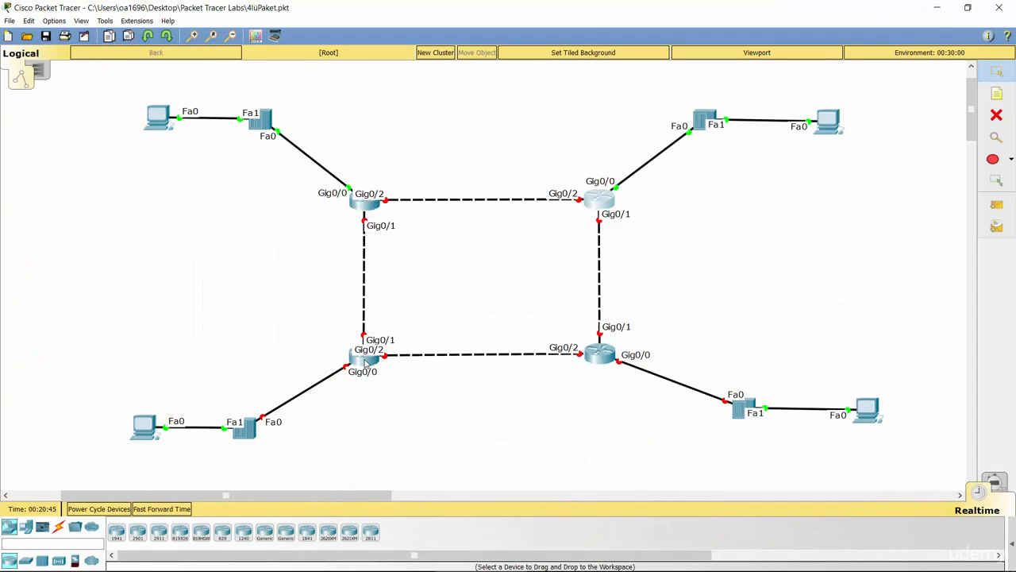
Open Router3's command line in a maximized window and enter privileged EXEC mode with enable.
left_click(365, 359)
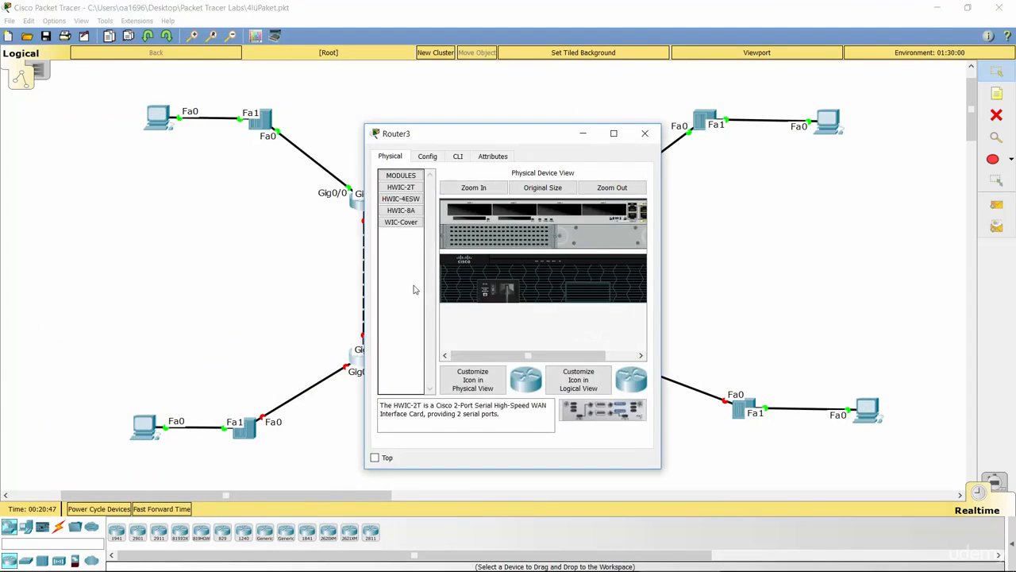
left_click(613, 133)
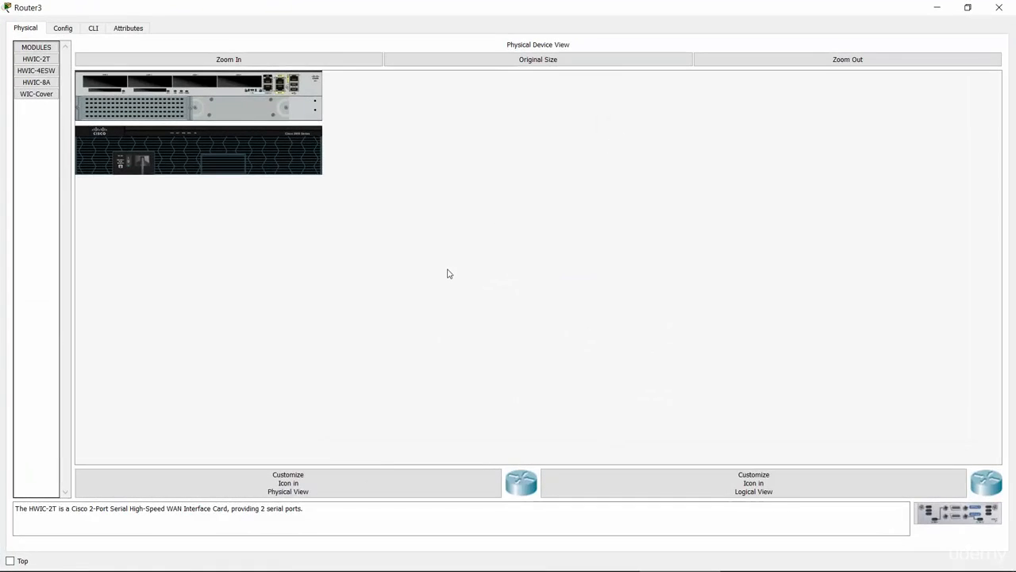
left_click(96, 29)
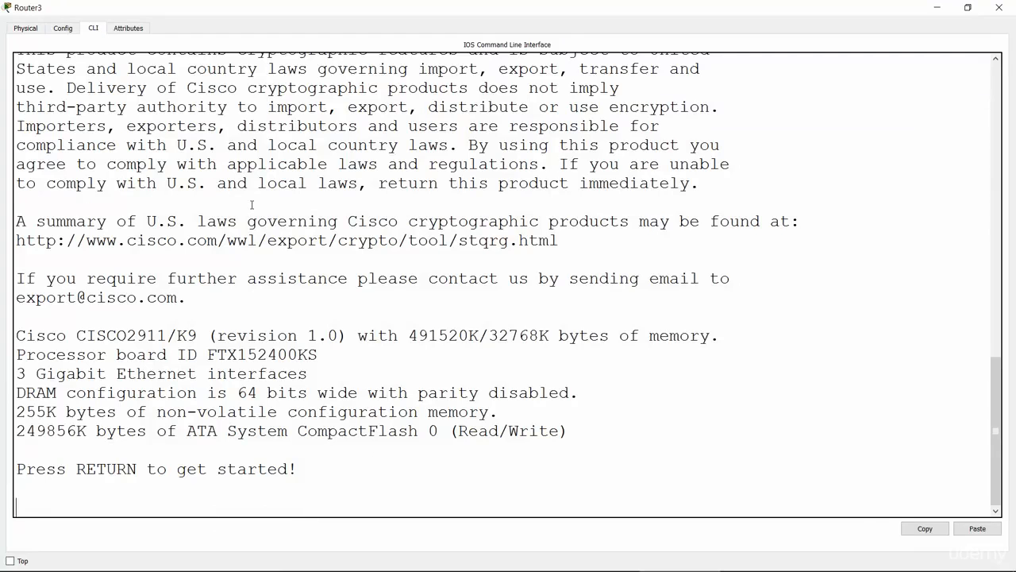
key("Return")
key("Return")
key("Return")
key("Return")
type("enabe")
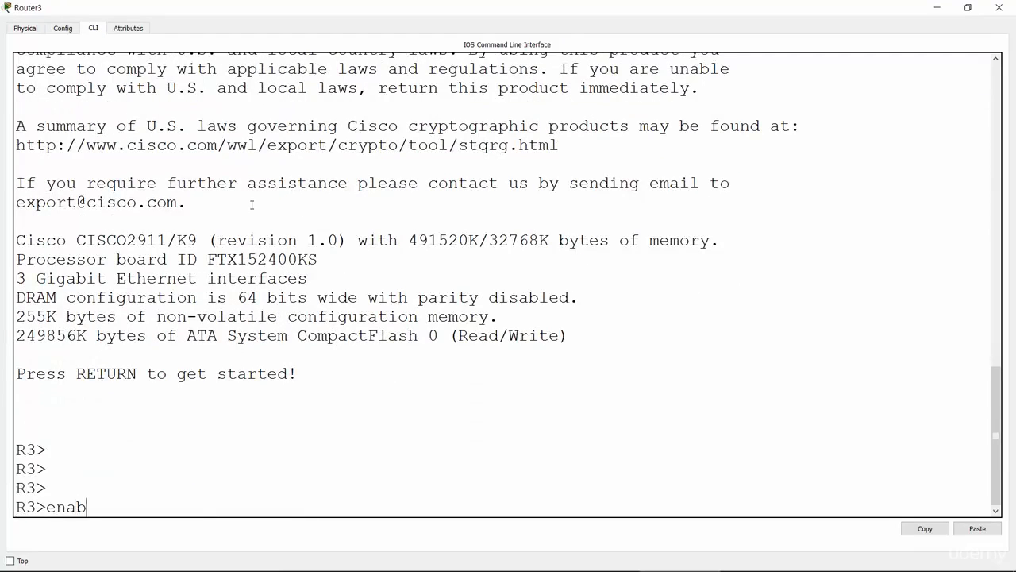
key("Tab")
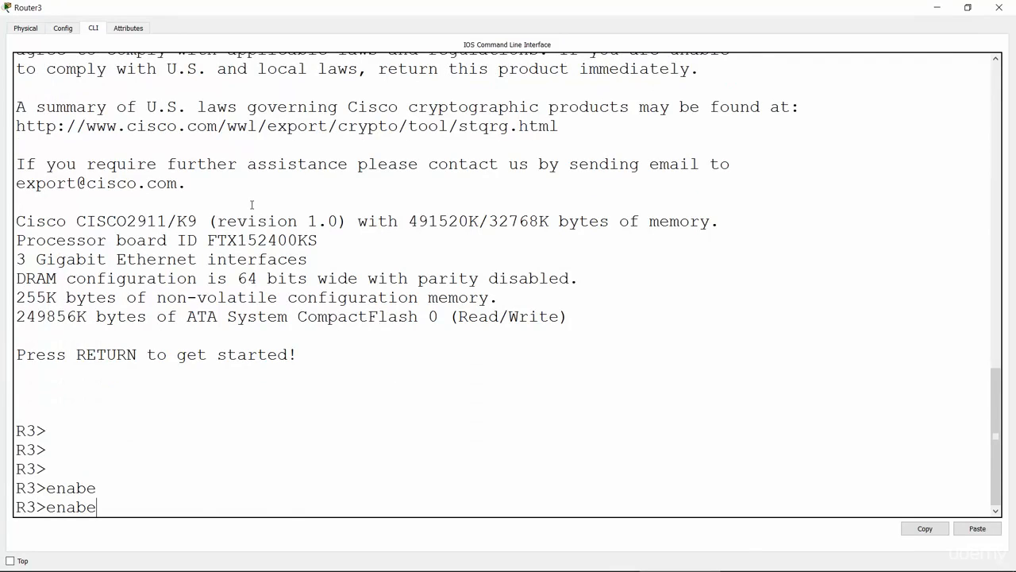
key("BackSpace")
type("l")
key("Tab")
key("Return")
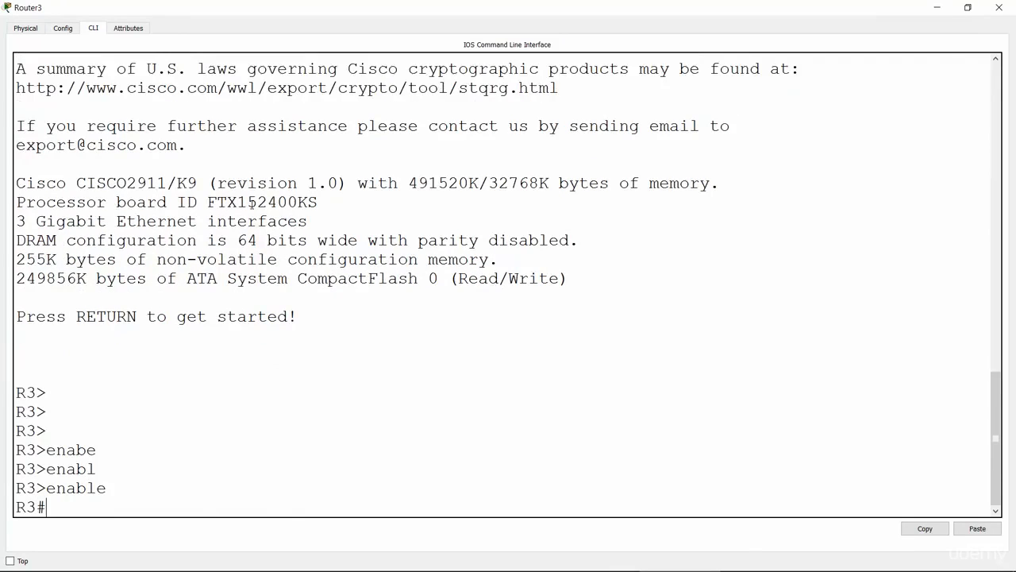
Enter global configuration mode on R3 and open interface configuration for GigabitEthernet 0/0.
type("conf t")
key("Return")
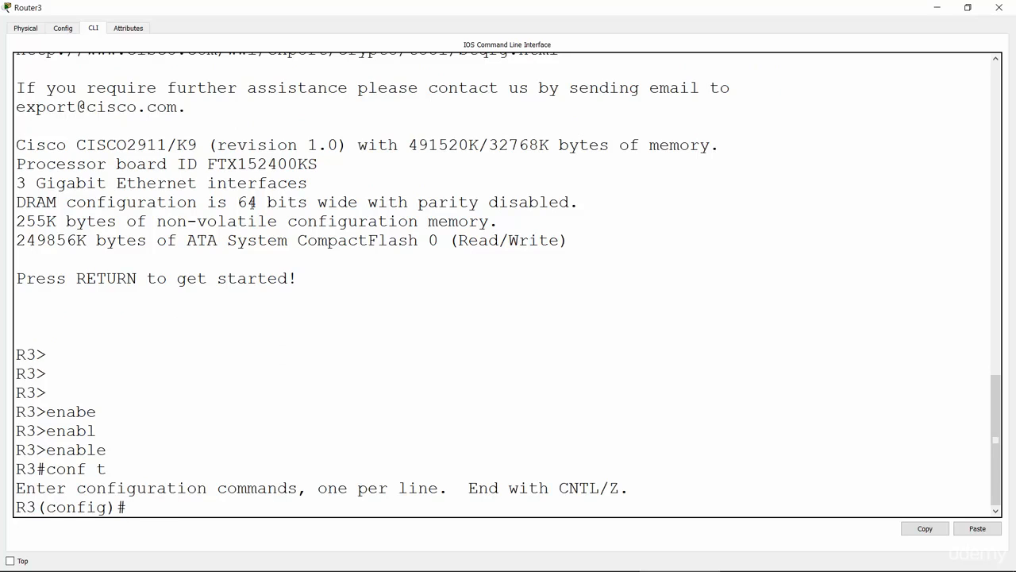
type("inter")
key("Tab")
type("gig")
key("Tab")
type("0/0")
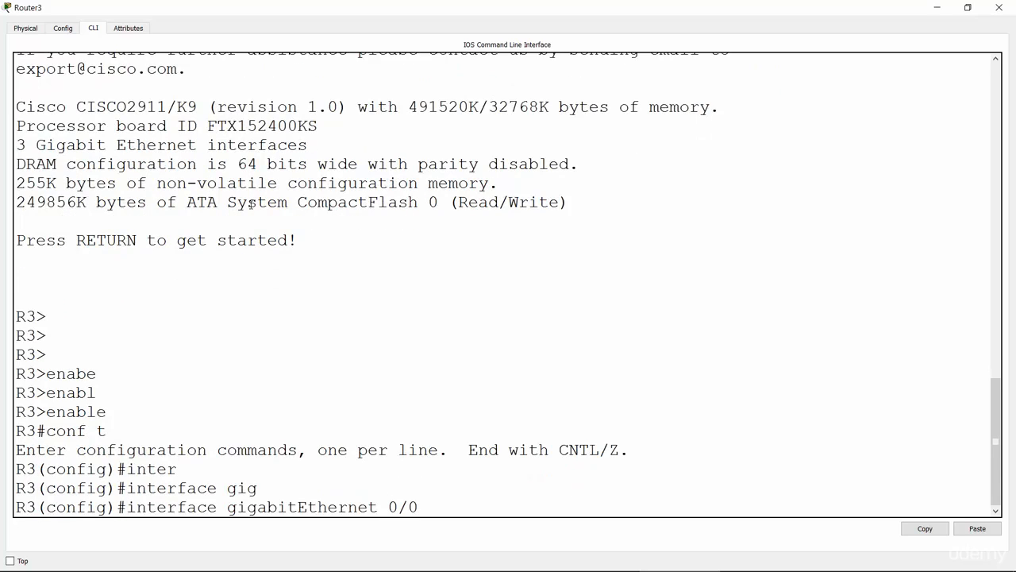
key("Return")
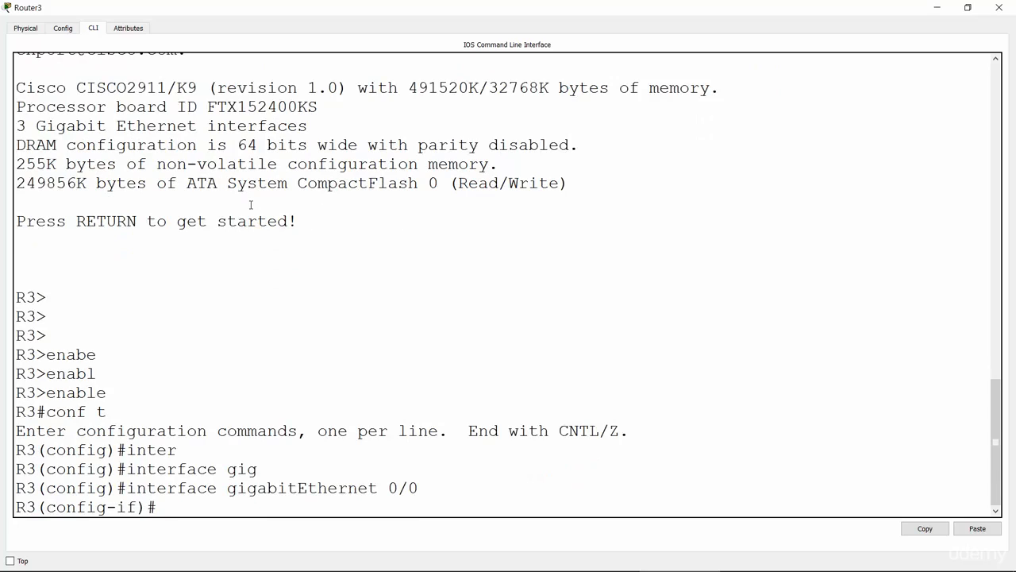
Assign IP address 10.41.33.3 with subnet mask 255.255.255.0 to R3's GigabitEthernet 0/0 interface.
type("ip add")
key("Tab")
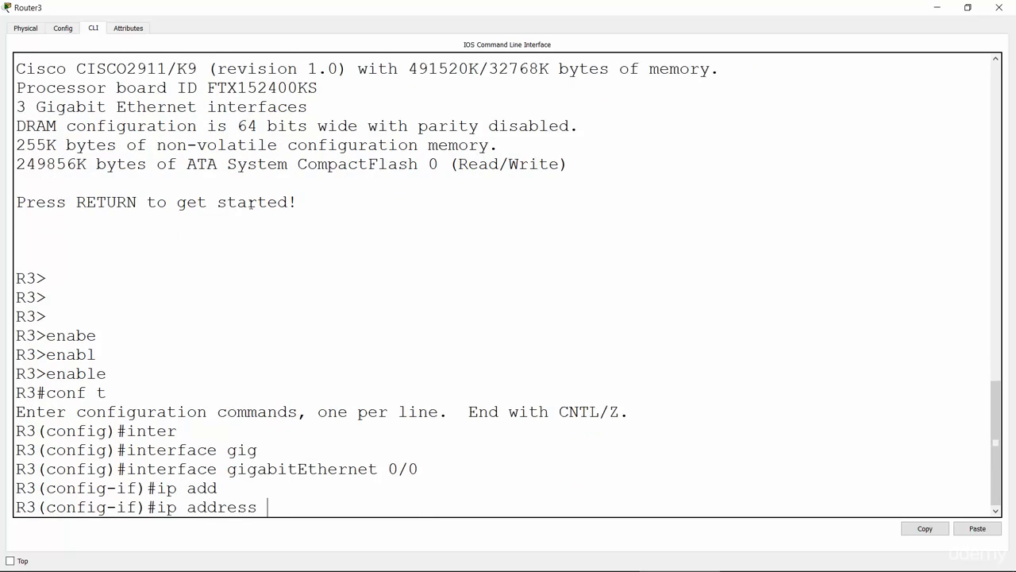
type("10.41.33.3 25")
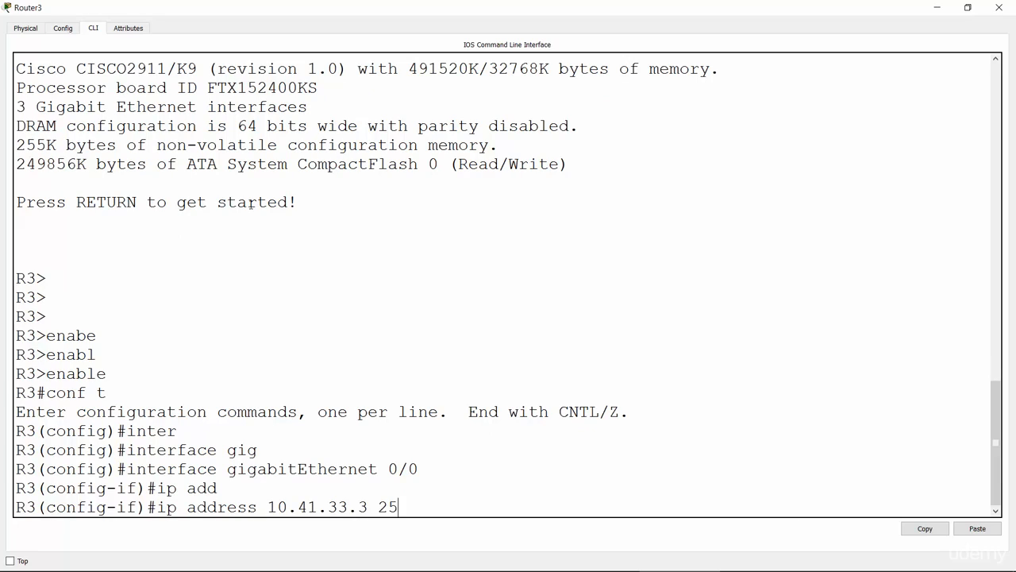
type("5.255.255.0")
key("Return")
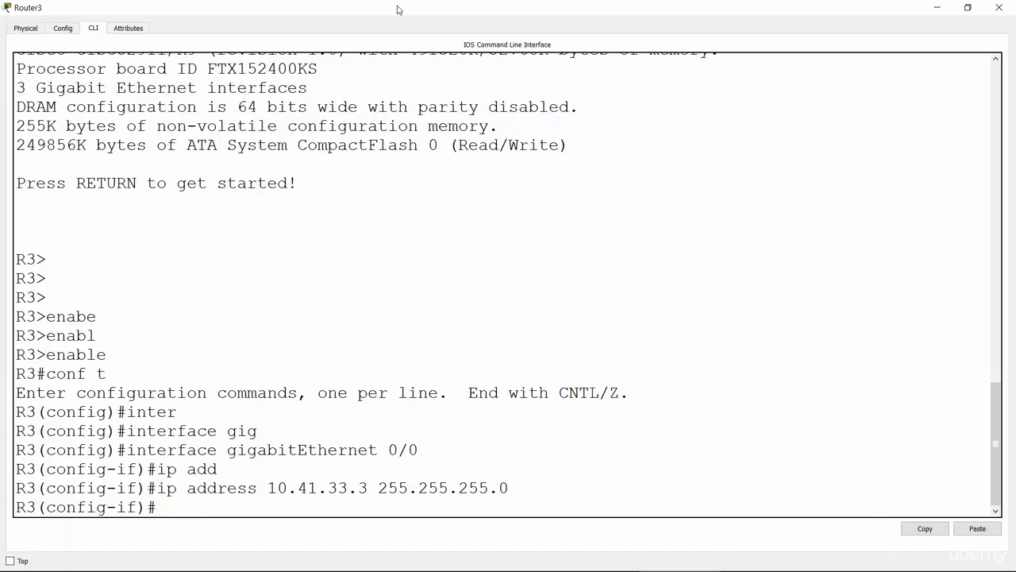
Bring up R3's GigabitEthernet 0/0 interface with no shutdown and return to the network topology.
type("no sh")
key("Return")
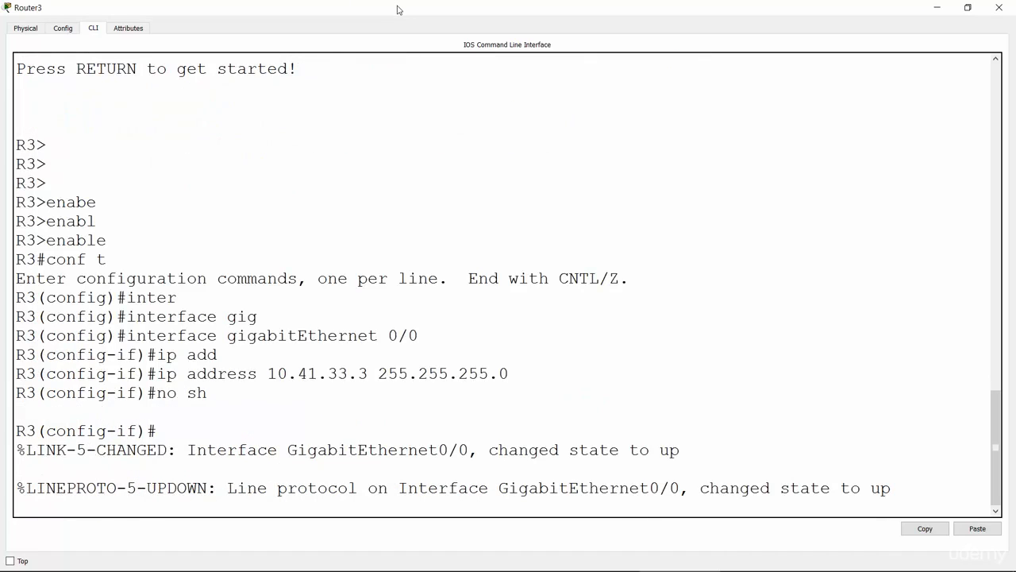
key("Return")
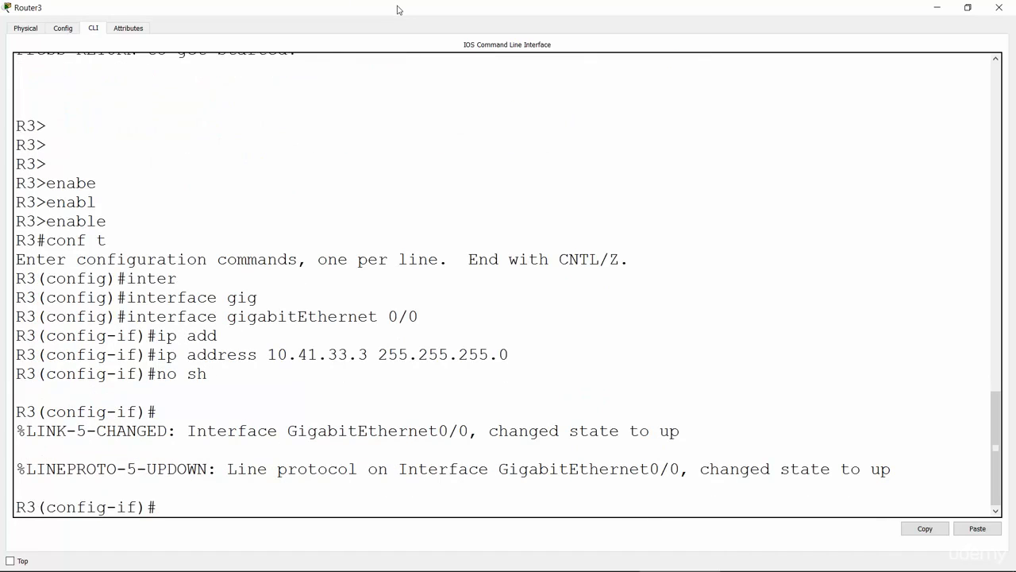
left_click(937, 10)
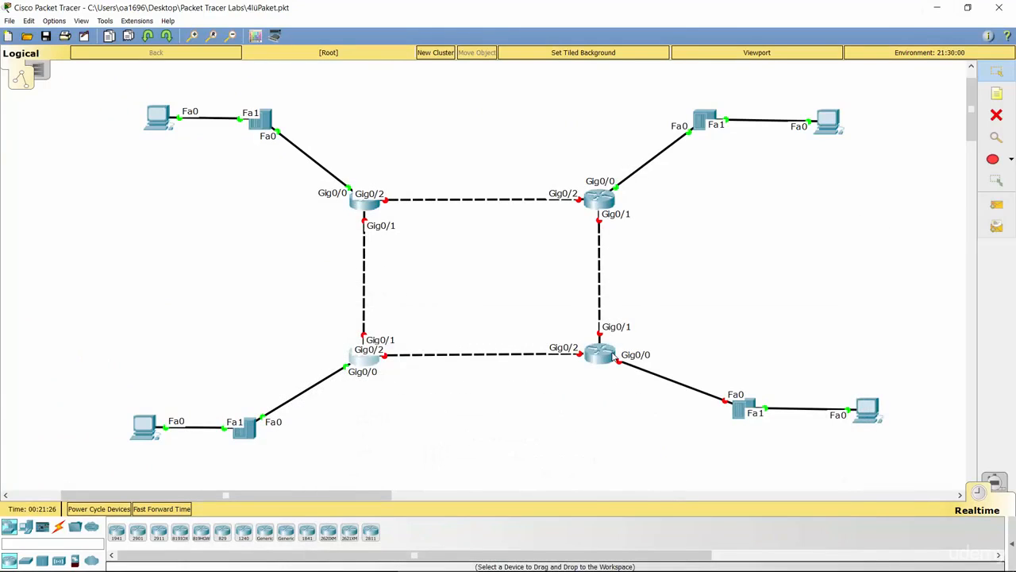
Open Router4's command line in a maximized window and enter privileged EXEC mode with enable.
left_click(611, 355)
left_click(617, 132)
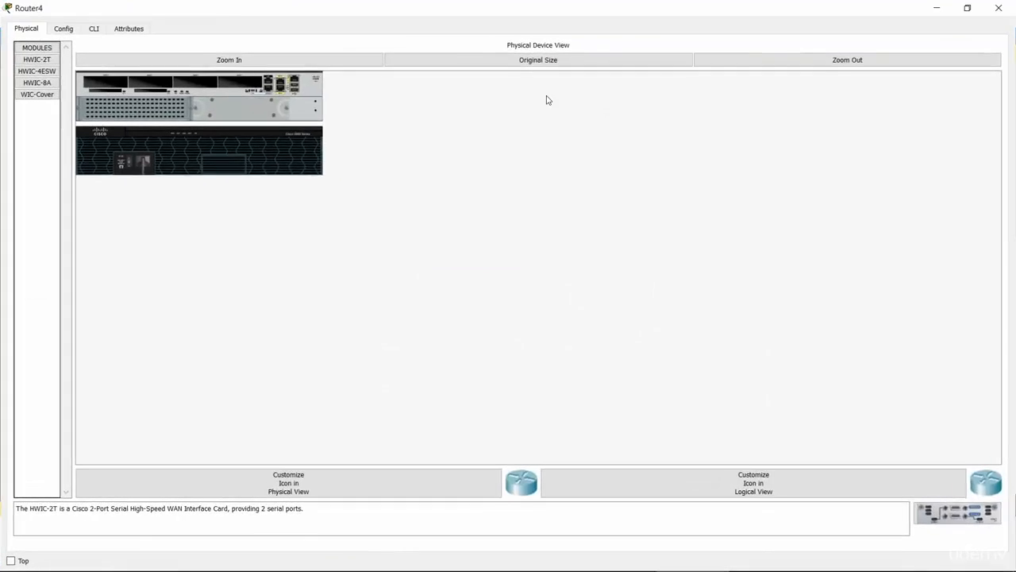
left_click(93, 29)
key("Return")
key("Return")
key("Return")
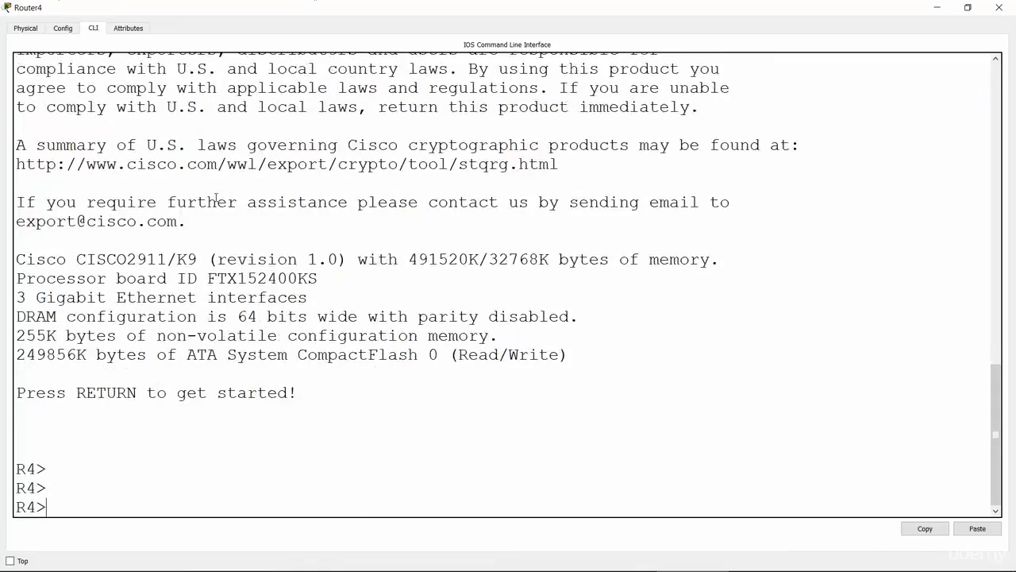
type("enable")
key("Return")
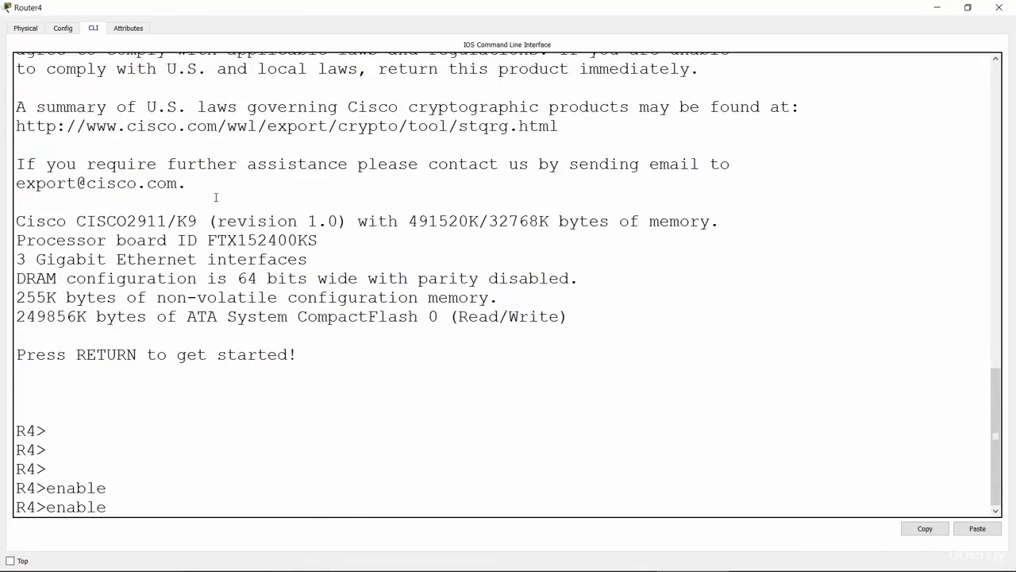
Enter global configuration mode on R4 and open interface configuration for GigabitEthernet 0/0.
type("conf t")
key("Return")
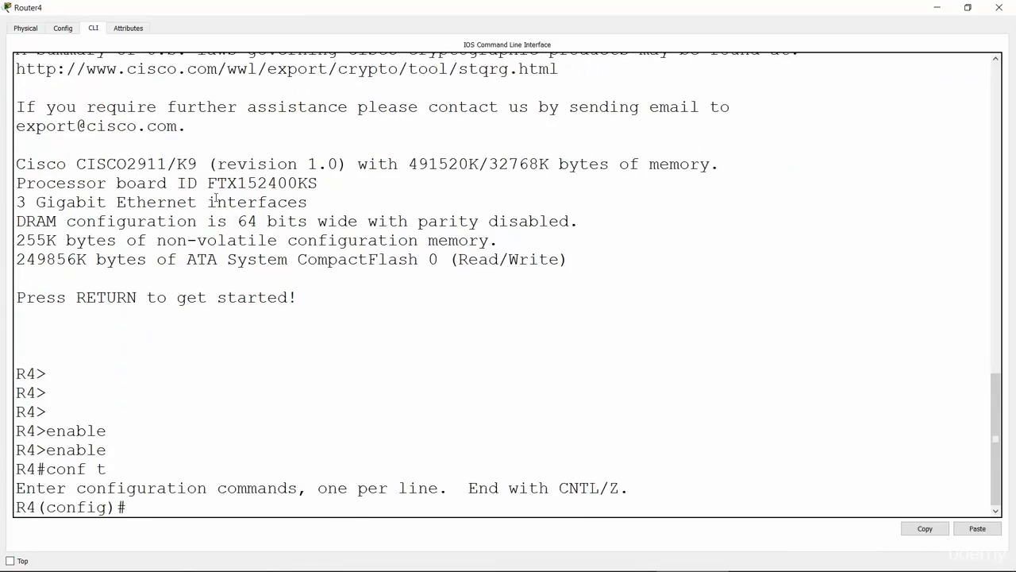
type("inter")
key("Tab")
type("gig")
key("Tab")
type("0/0")
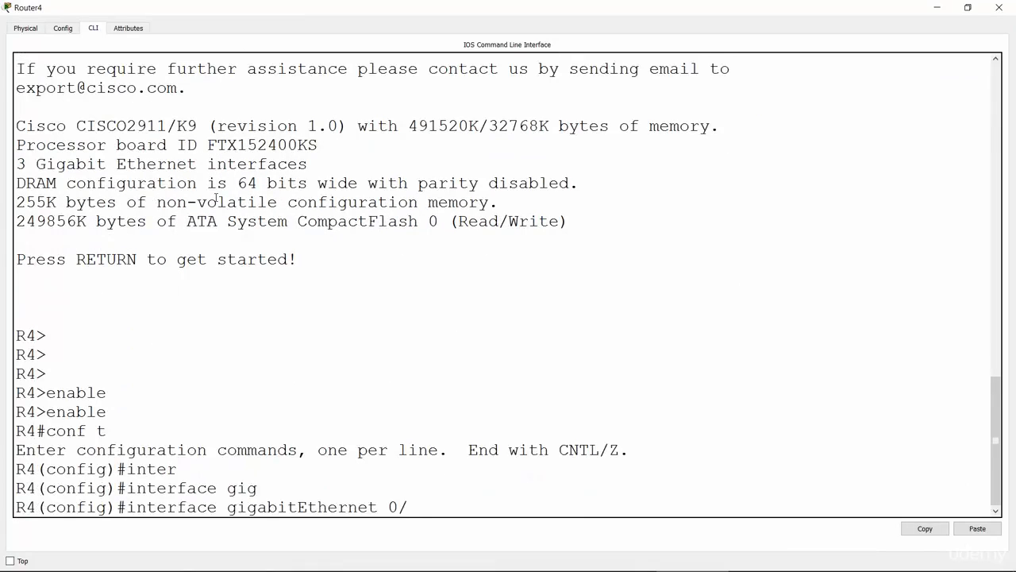
key("Return")
Assign IP address 10.41.44.4 with subnet mask 255.255.255.0 to R4's GigabitEthernet 0/0 interface.
type("ip add")
key("Tab")
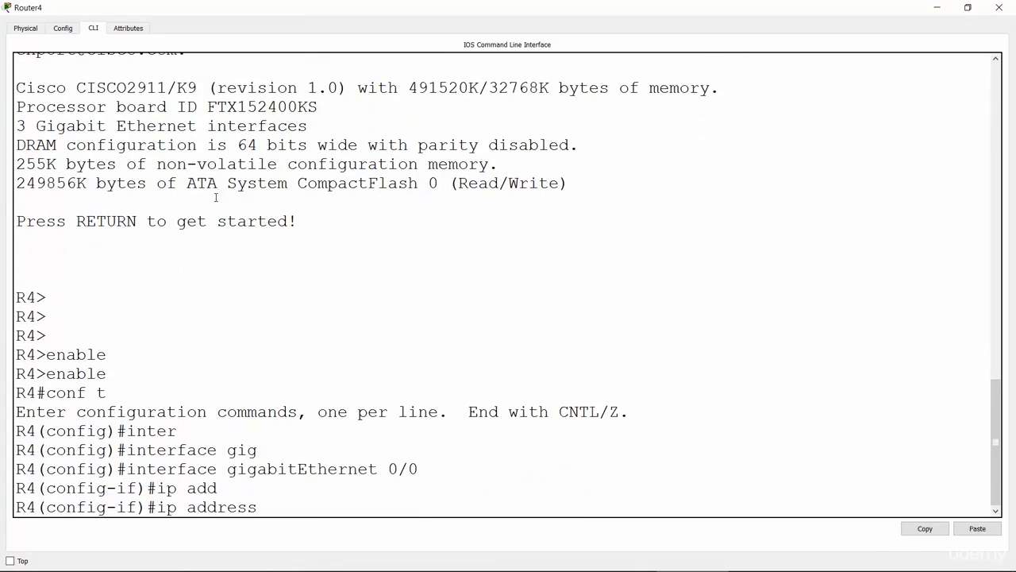
type("10.41.44.4 255.255.255.0")
key("Return")
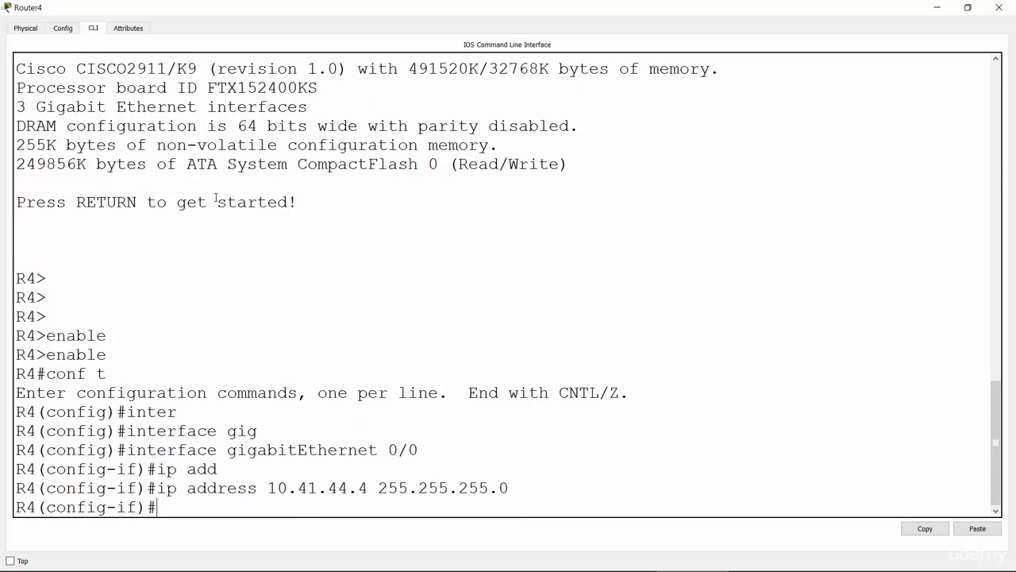
Bring up R4's GigabitEthernet 0/0 interface with no shutdown and return to the network topology.
type("no sh")
key("Return")
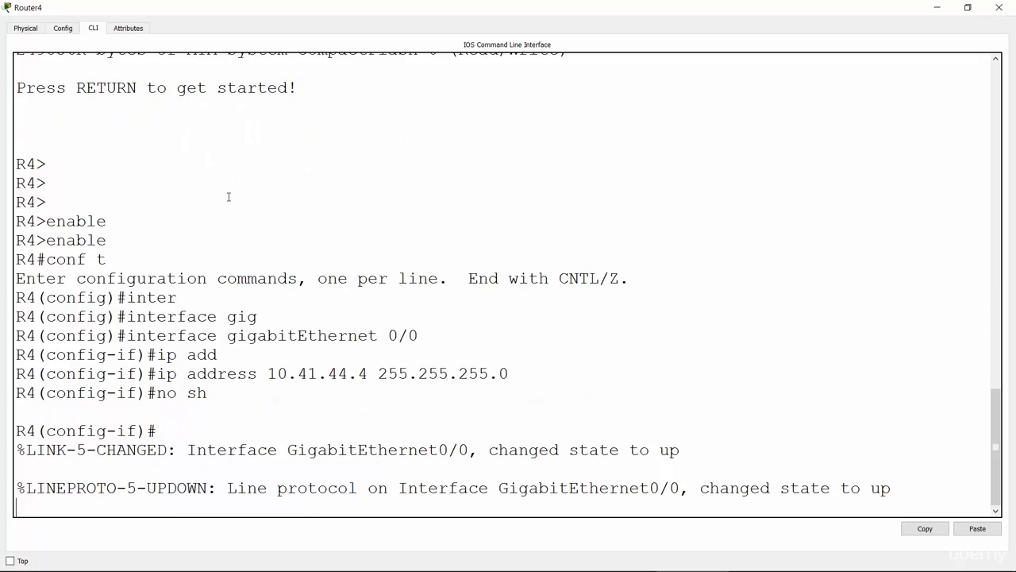
key("Return")
key("Return")
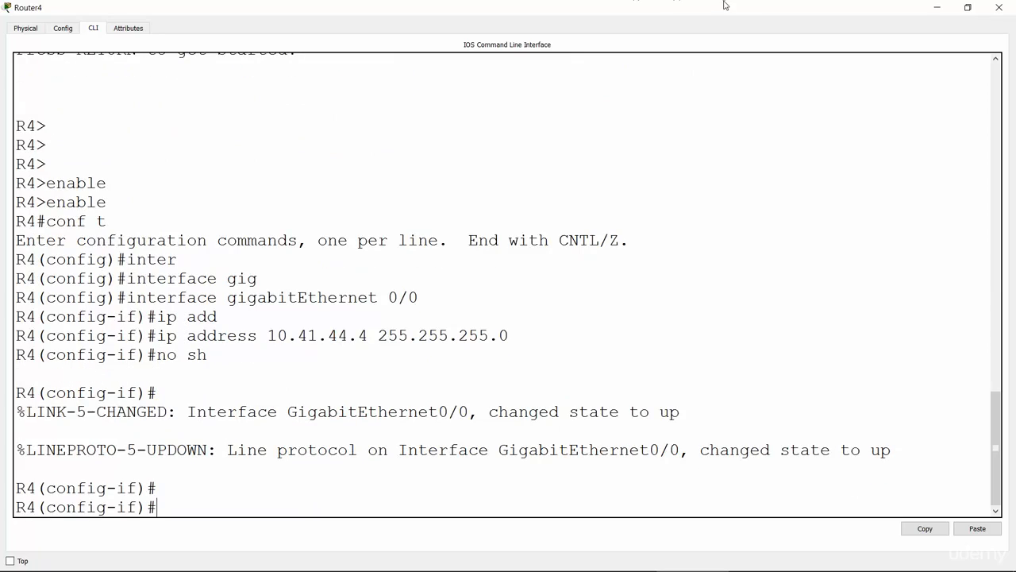
left_click(937, 8)
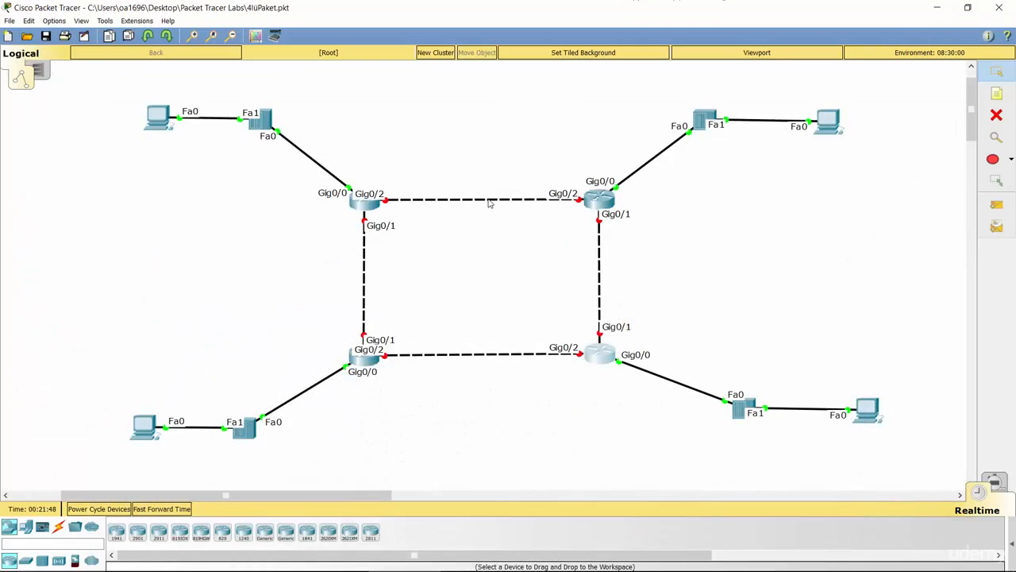
Switch to the PowerPoint slide show of the static routing lab and underline "proper IP" in the first task with the pen.
key("alt+Tab")
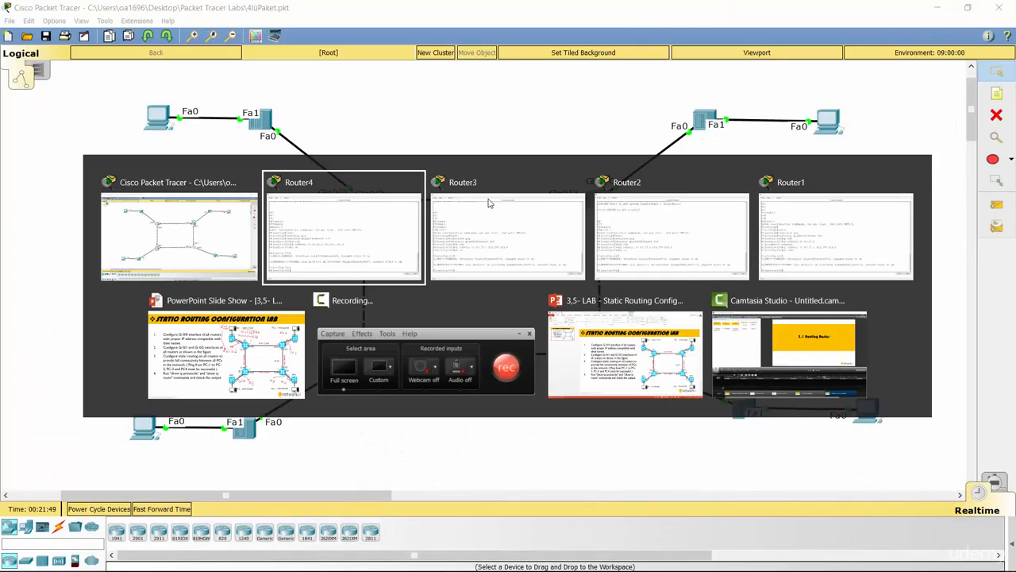
left_click(645, 329)
key("alt+Tab")
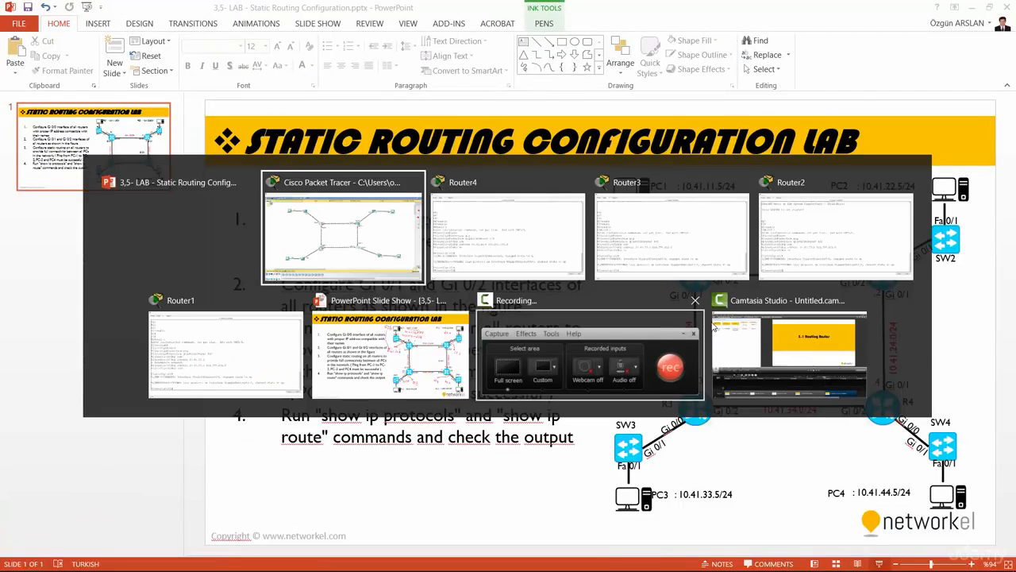
left_click(448, 340)
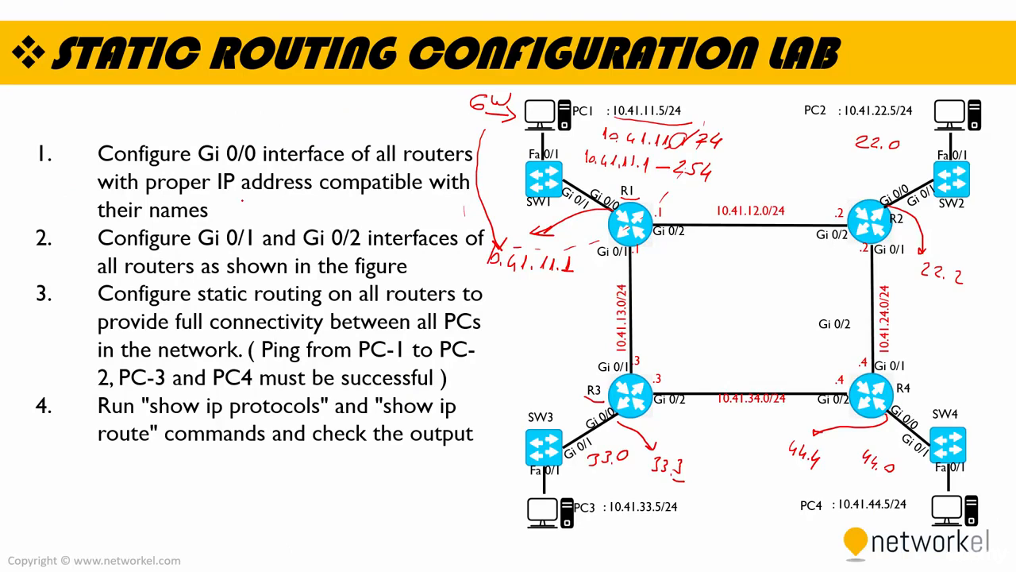
left_click_drag(141, 196, 230, 188)
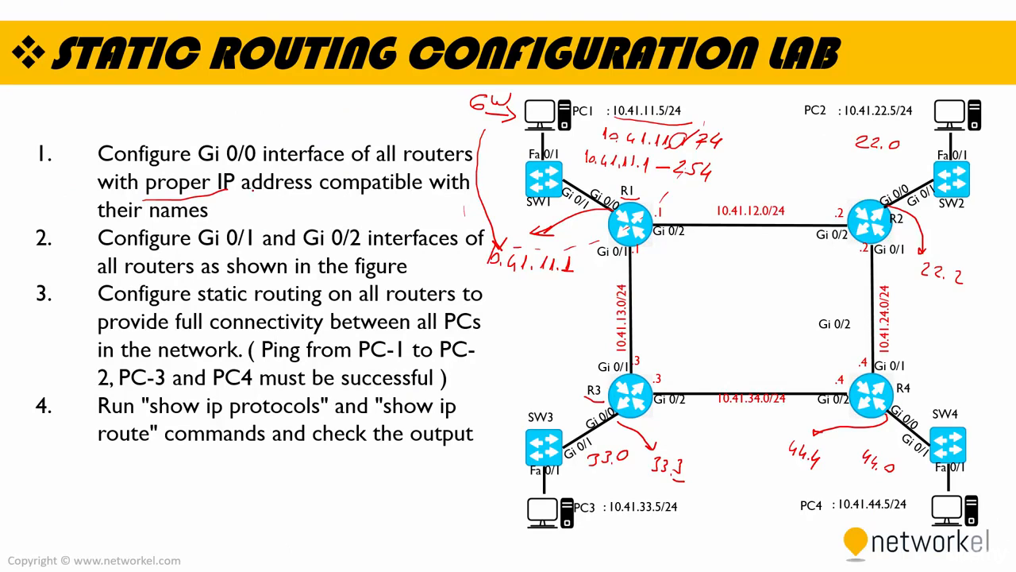
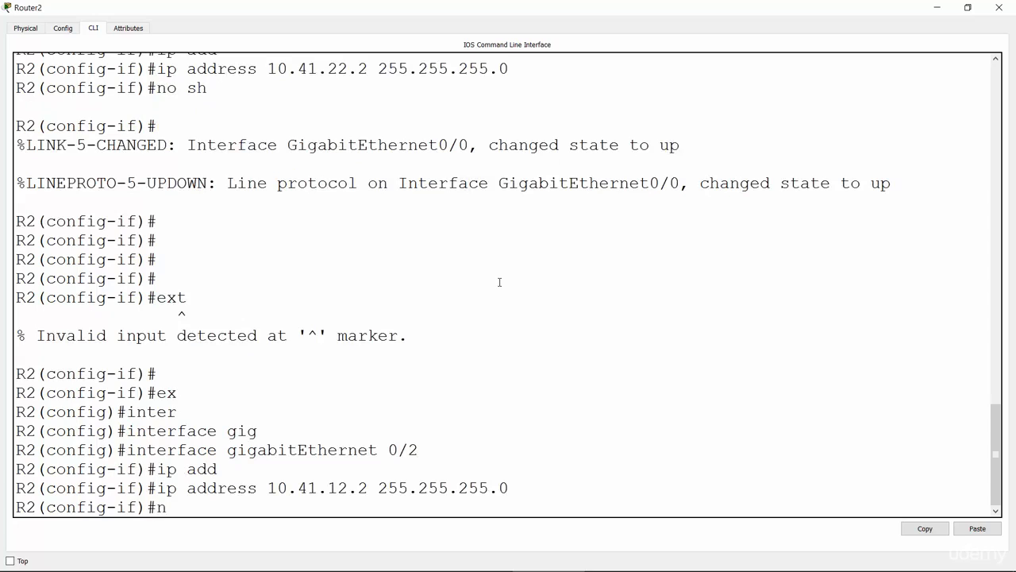
Bring up R2's GigabitEthernet 0/2 interface with no shutdown and enter interface configuration for GigabitEthernet 0/1.
key("Return")
key("Return")
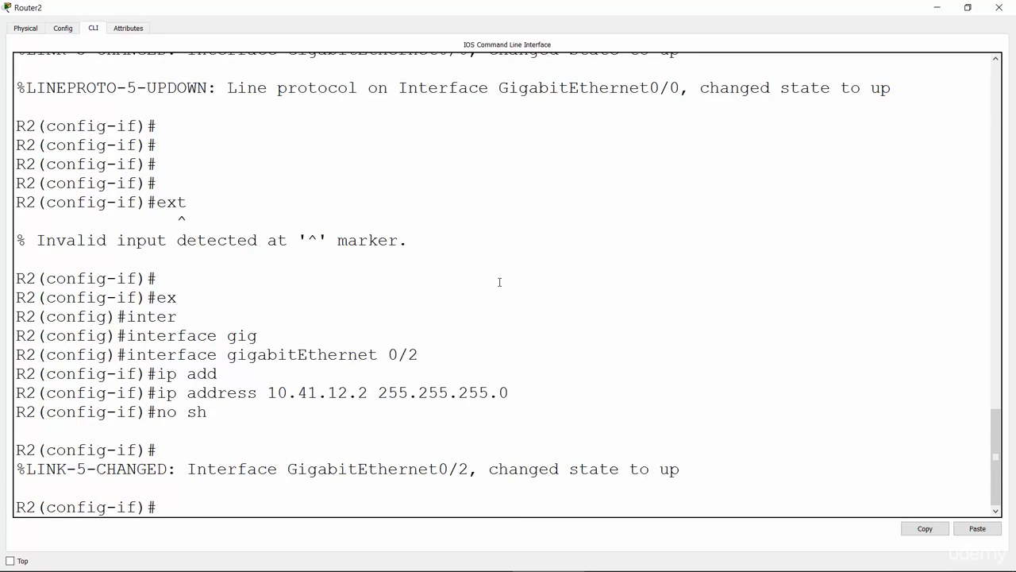
type("interface gig 0/1")
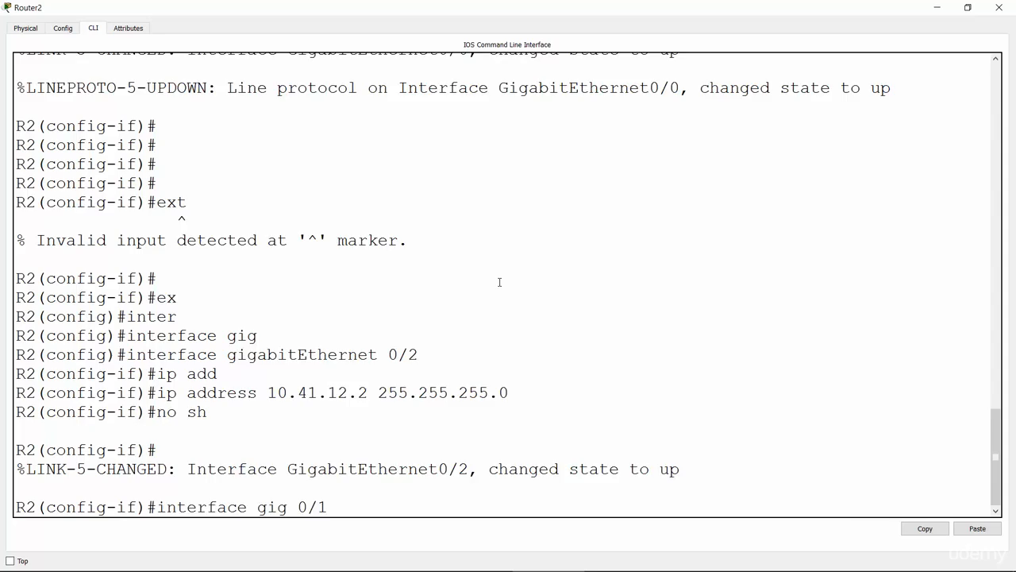
key("Return")
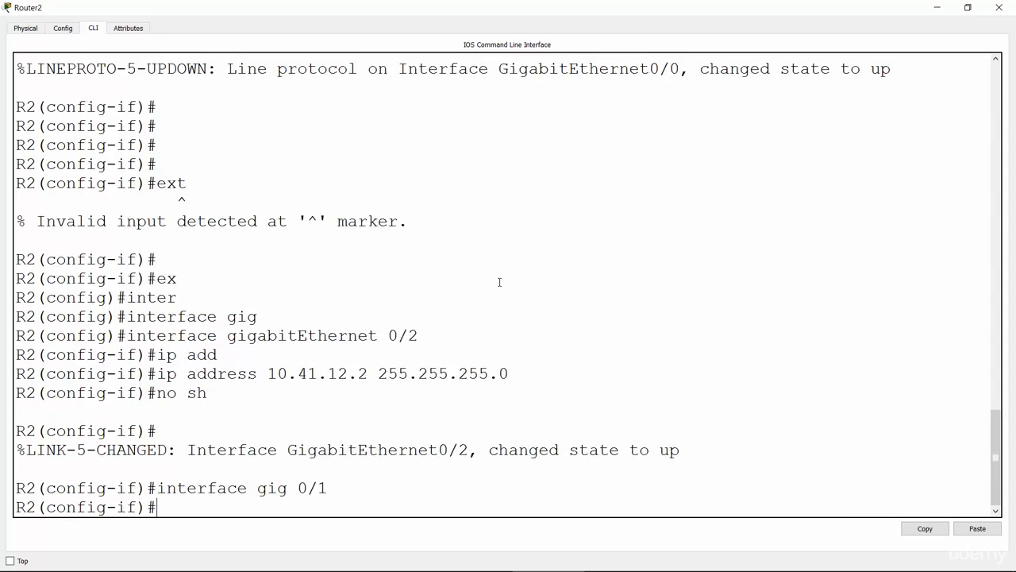
Assign IP address 10.41.24.2 with subnet mask 255.255.255.0 to R2's GigabitEthernet 0/1 interface.
type("ip add")
key("Tab")
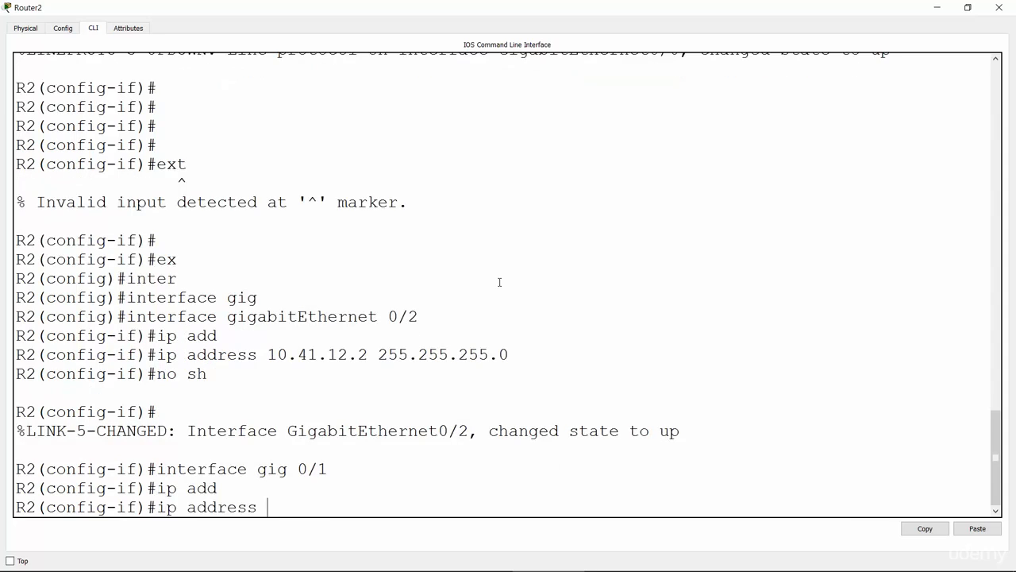
type("10.41.24.2 255.25")
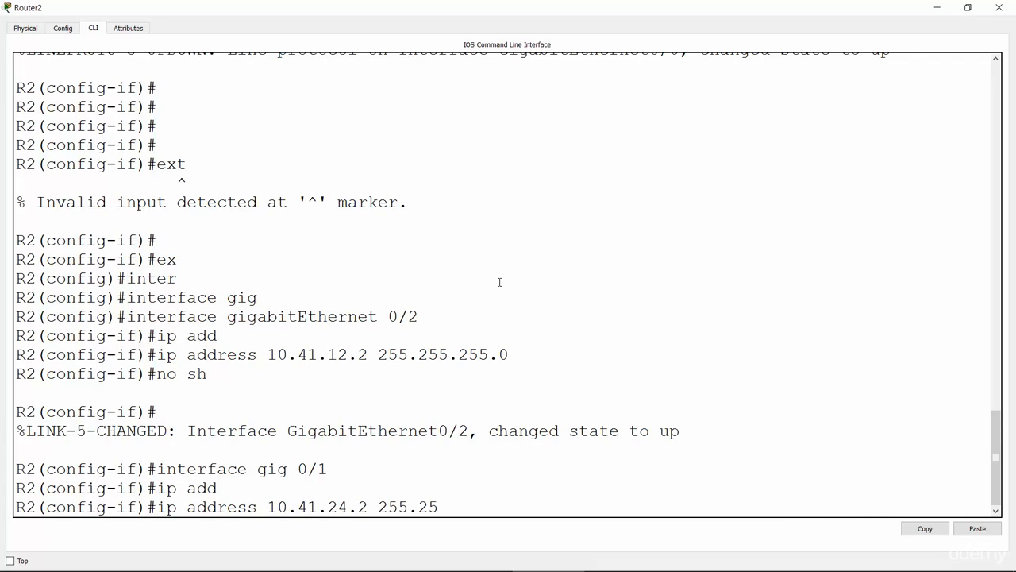
type("5.255.0")
key("Return")
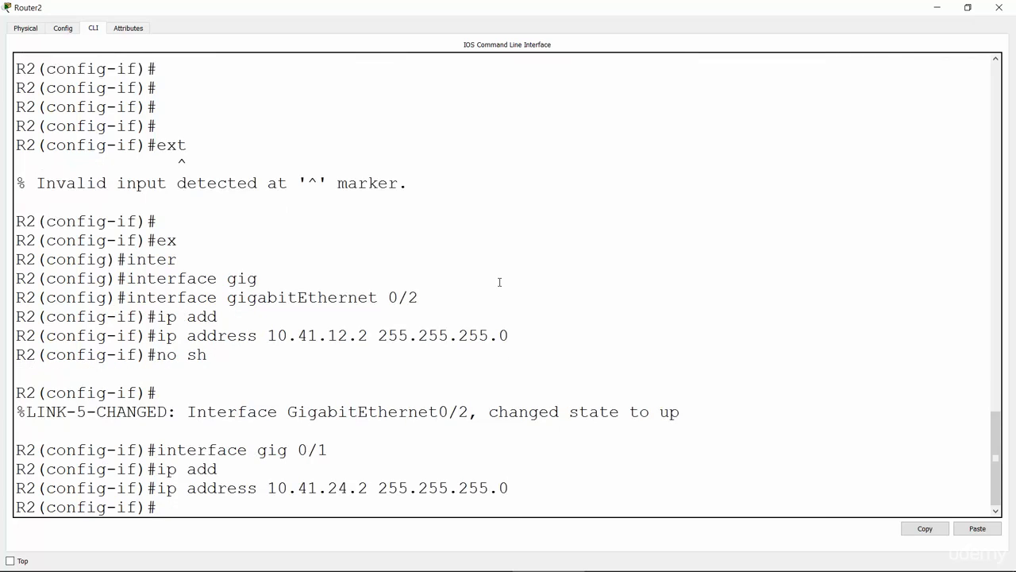
Bring up R2's GigabitEthernet 0/1 interface with no shutdown and return to the network topology.
type("no sh")
key("Return")
key("Return")
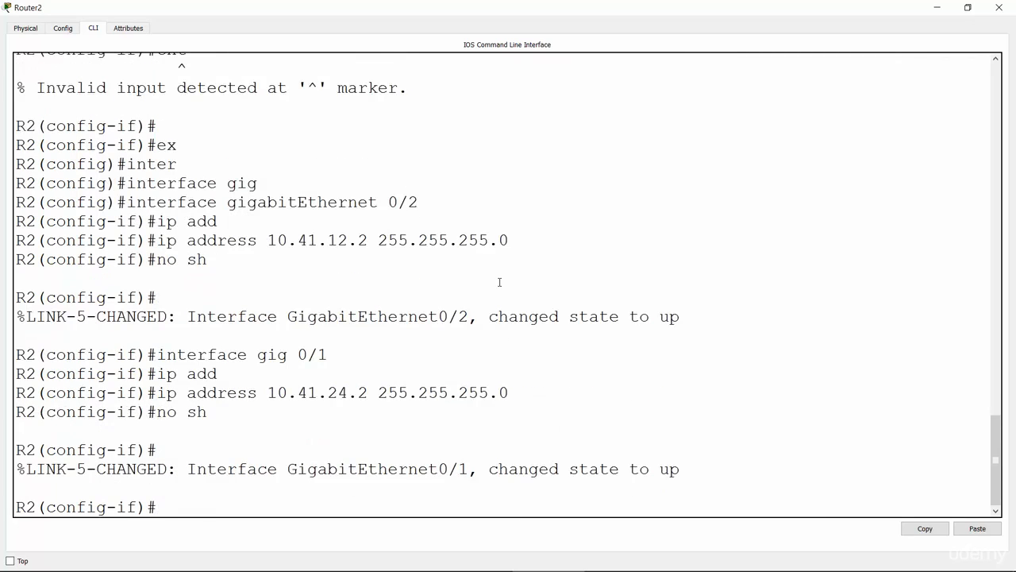
left_click(938, 7)
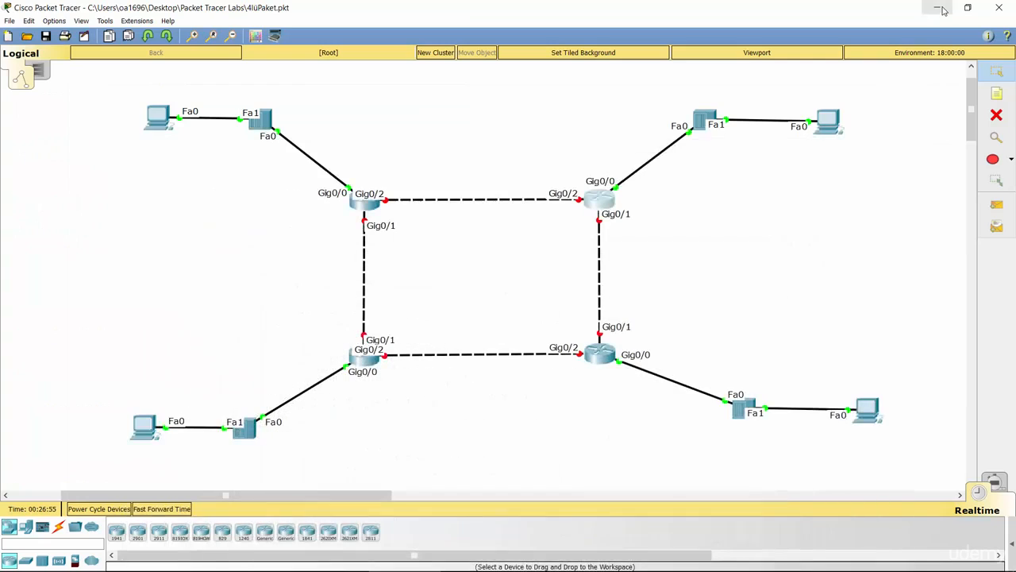
Open R3's command line in a maximized window and enter interface configuration for GigabitEthernet 0/1.
left_click(367, 362)
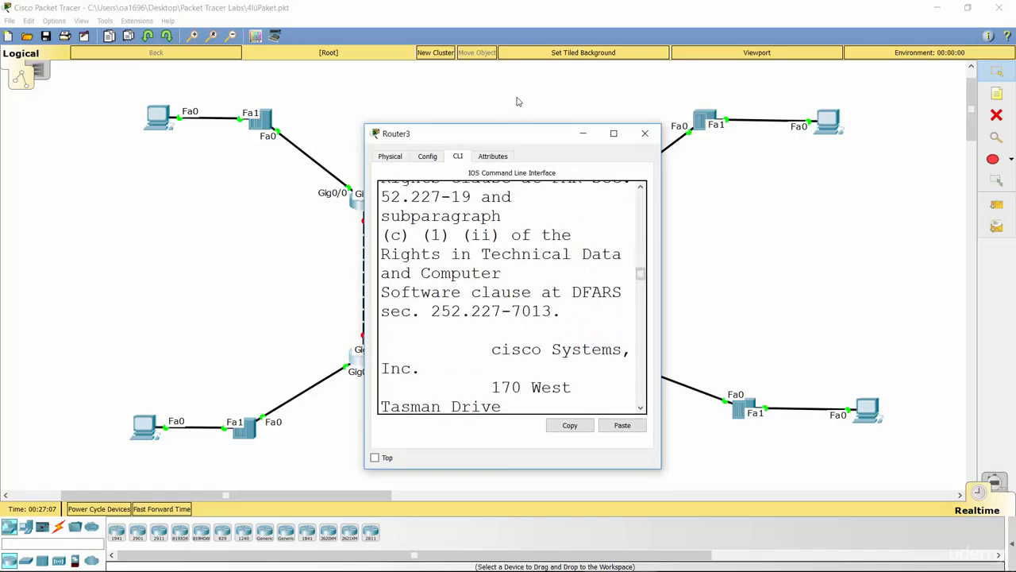
left_click(614, 134)
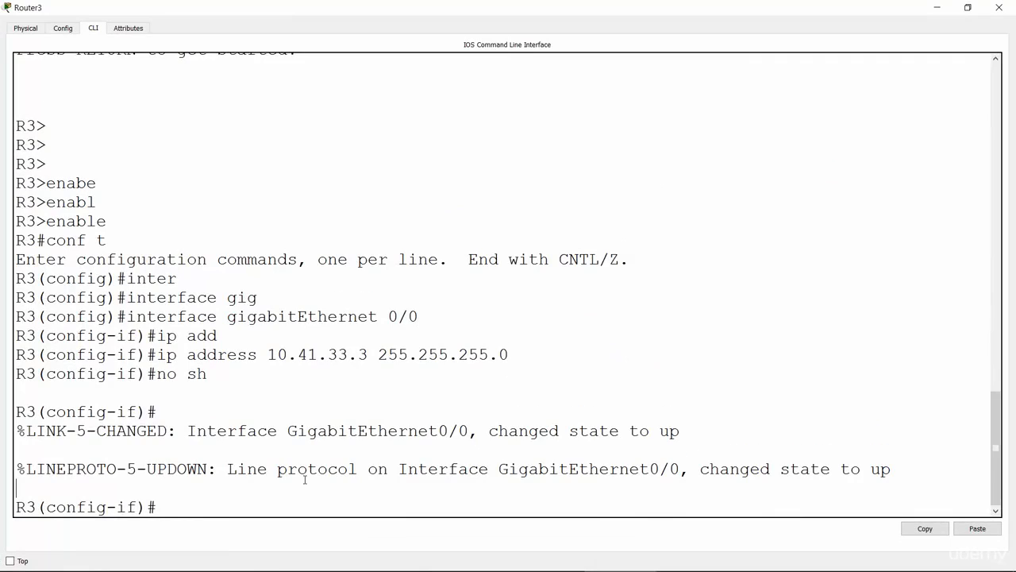
key("Return")
key("Return")
key("Return")
key("Return")
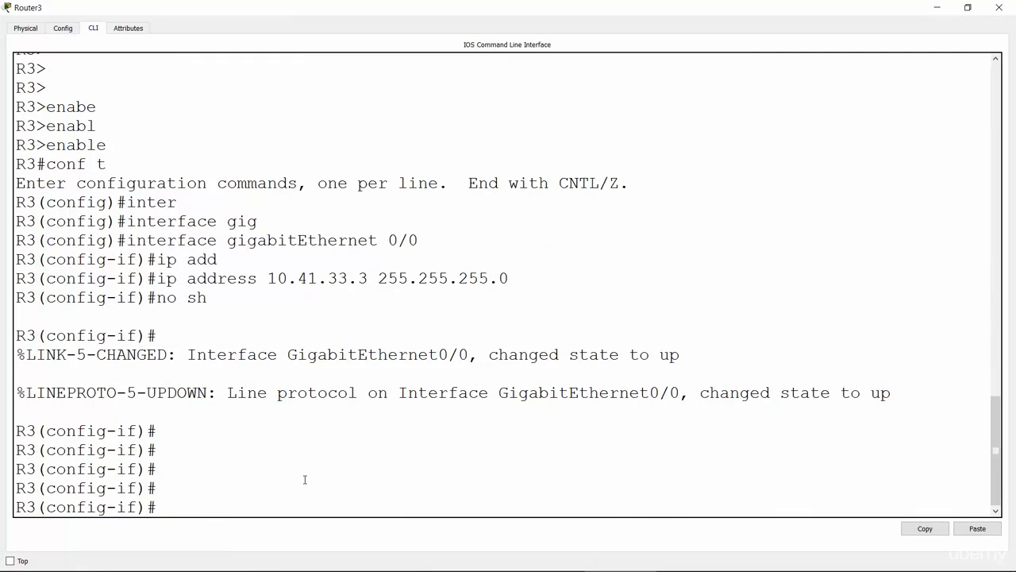
type("interface gi")
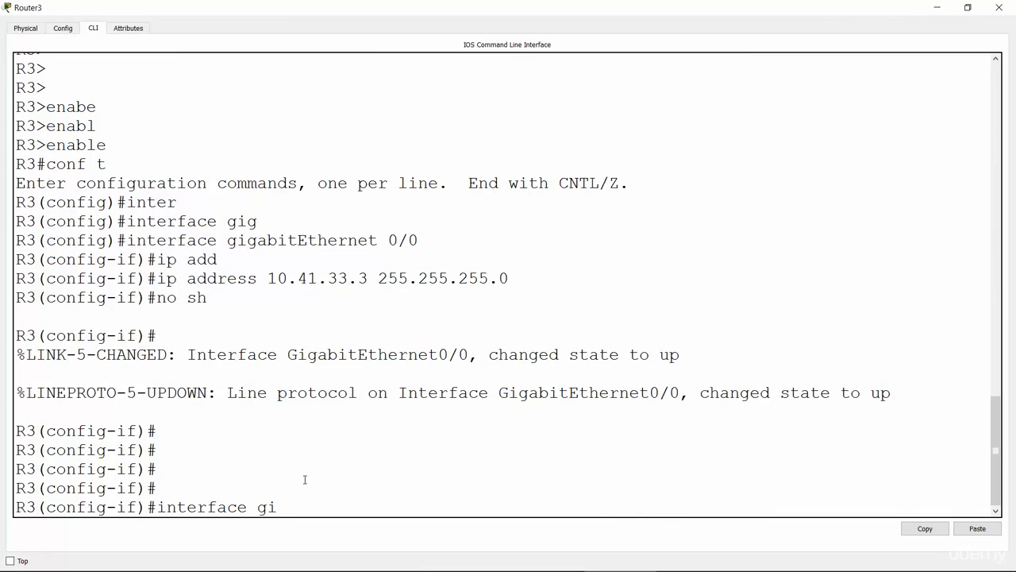
type("g 0/1")
key("Return")
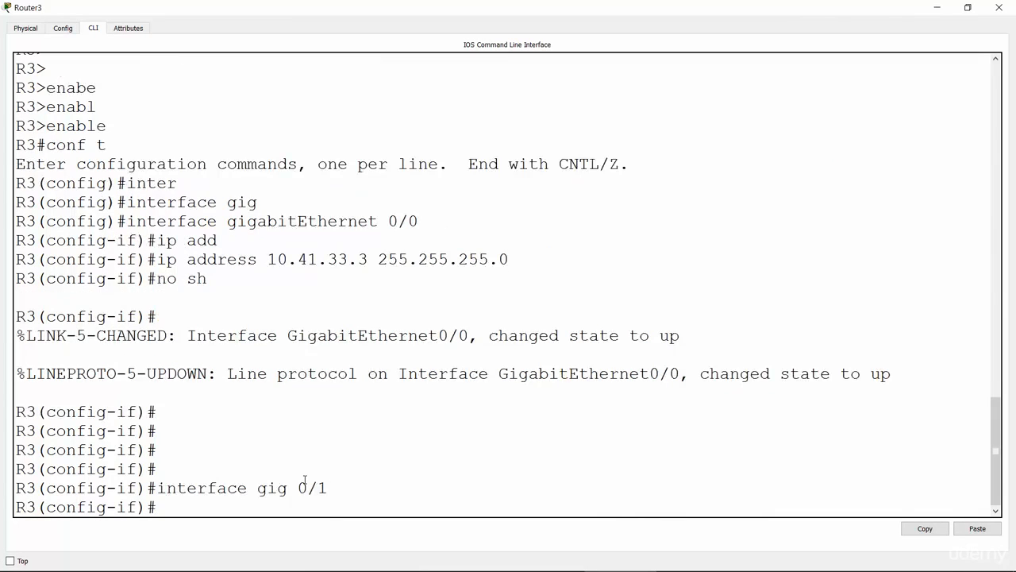
key("Return")
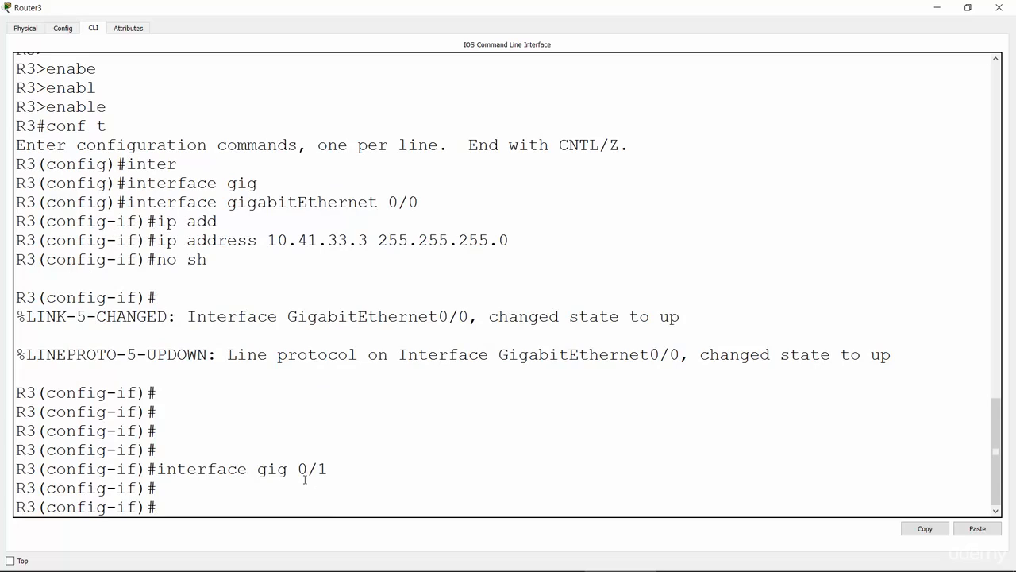
Assign IP address 10.41.13.3 with subnet mask 255.255.255.0 to R3's GigabitEthernet 0/1 and bring it up with no shutdown.
type("ip add")
key("Tab")
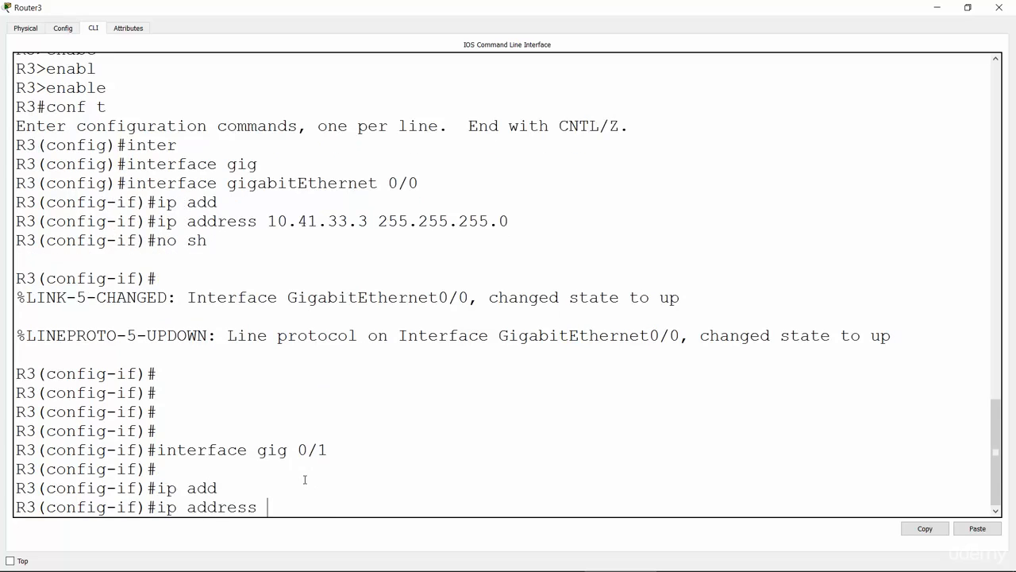
type("10.41.13.3 255.255.255.0")
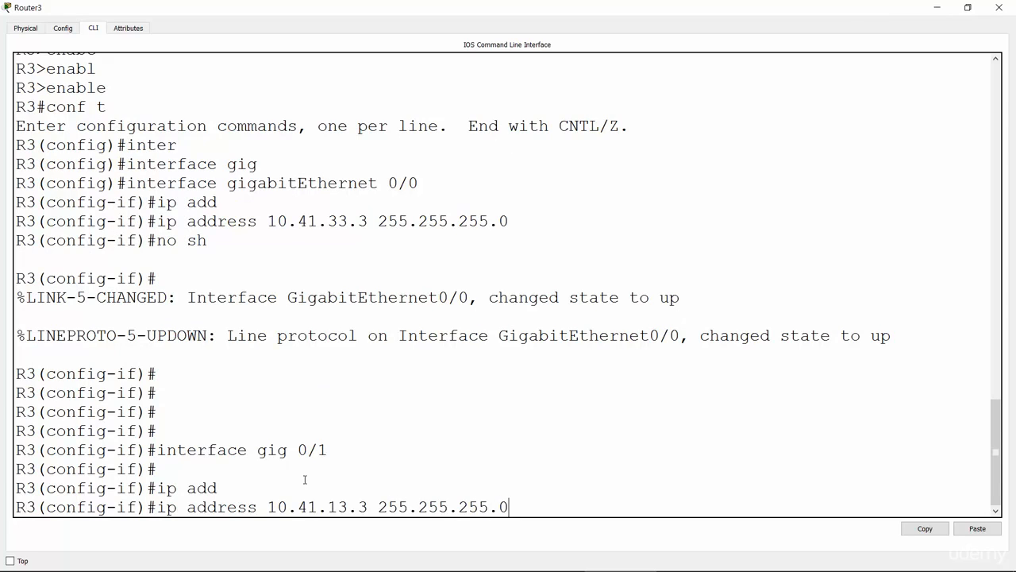
key("Return")
type("no sh")
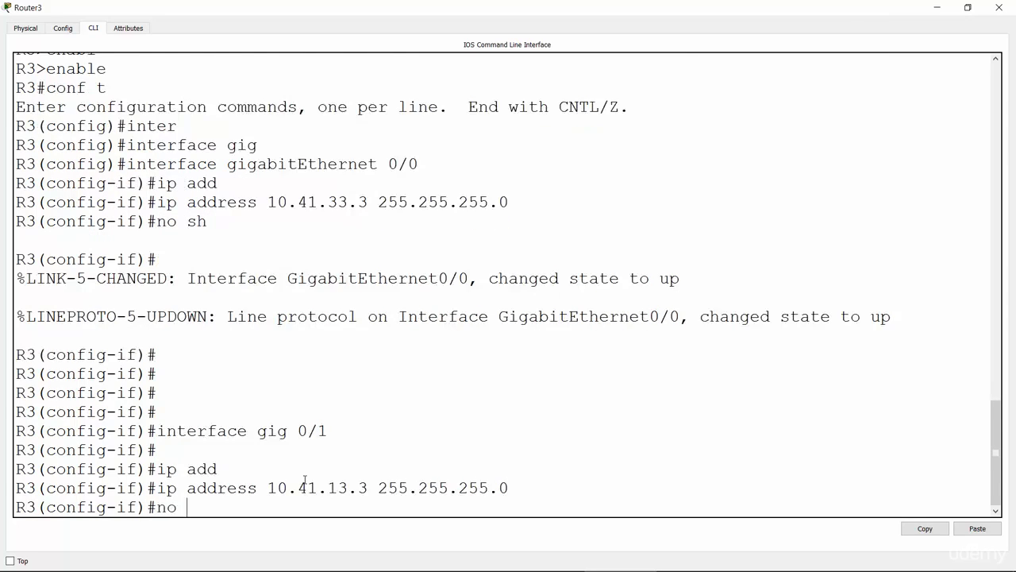
key("Return")
key("Return")
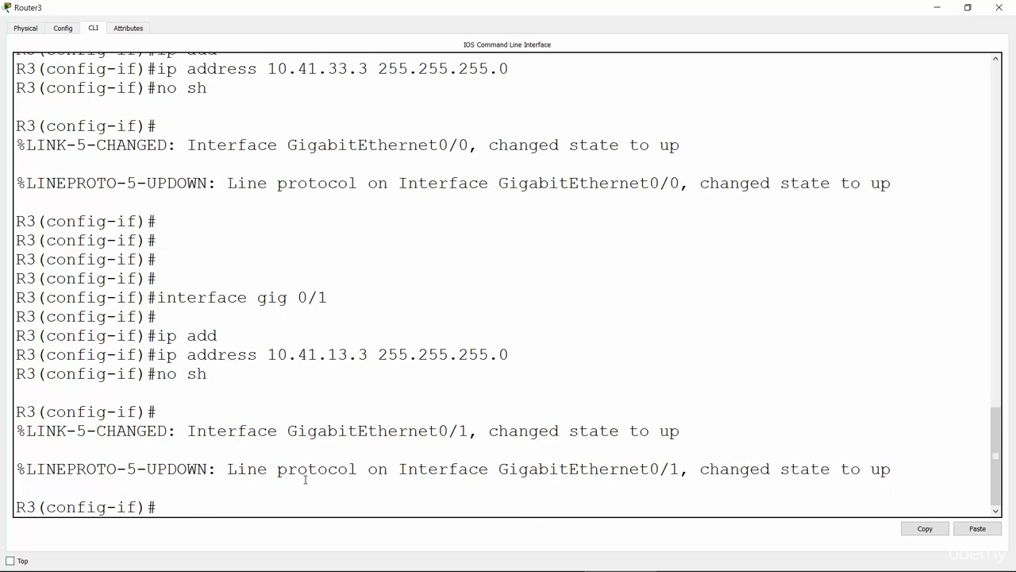
Configure R3's GigabitEthernet 0/2 interface with IP address 10.41.34.3 and subnet mask 255.255.255.0.
type("interface g")
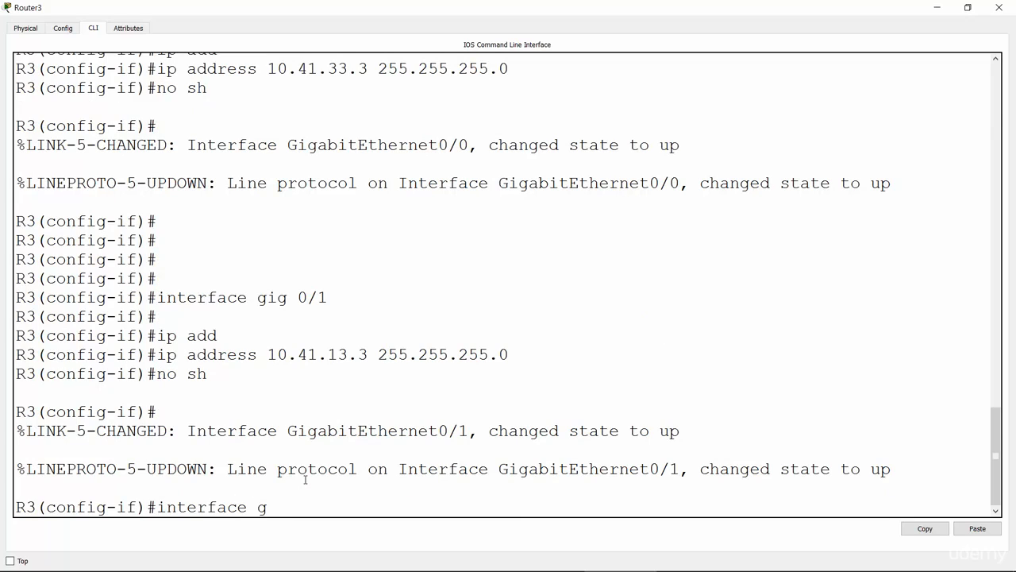
type("ig 0/2")
key("Return")
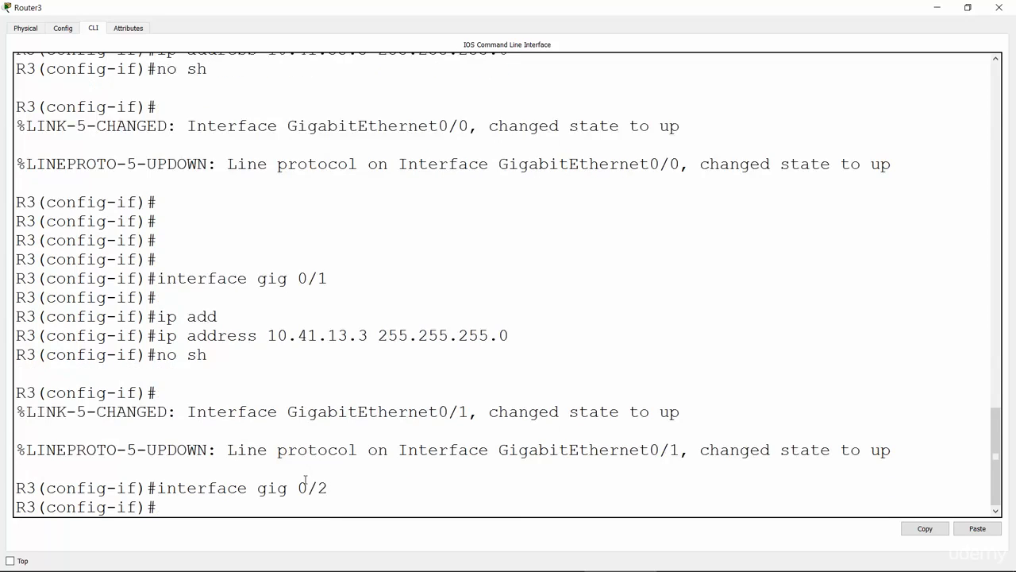
type("ip add")
key("Tab")
type("10")
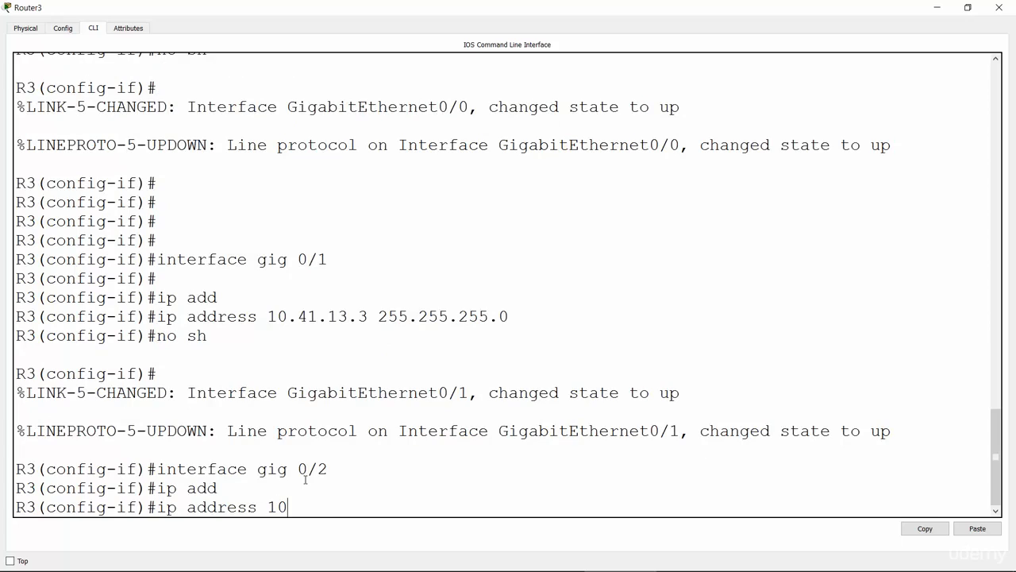
type(".41.34.3 255.255.255.0")
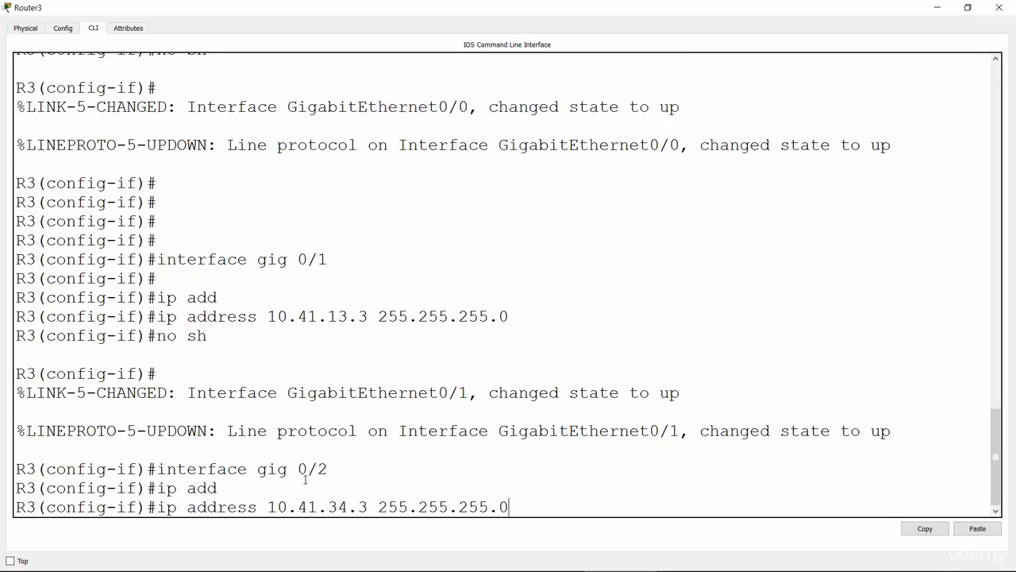
key("Return")
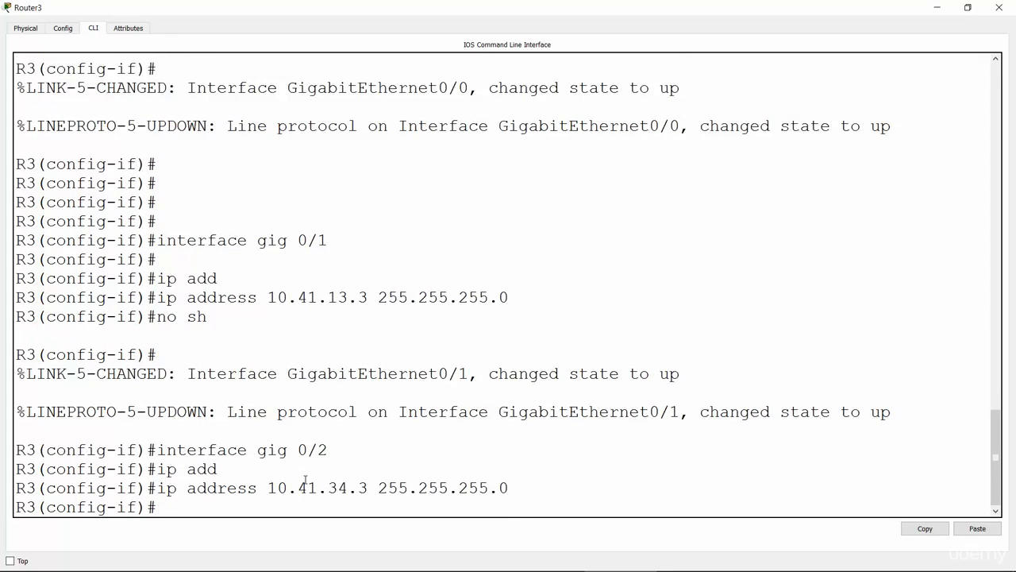
Bring up R3's GigabitEthernet 0/2 interface with no shutdown and return to the network topology.
type("no sh")
key("Return")
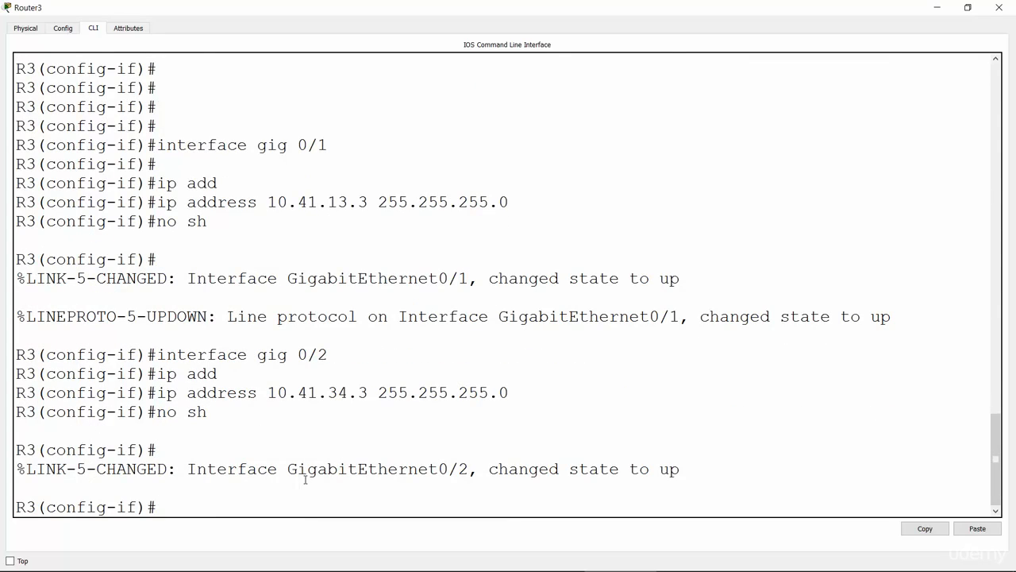
left_click(936, 9)
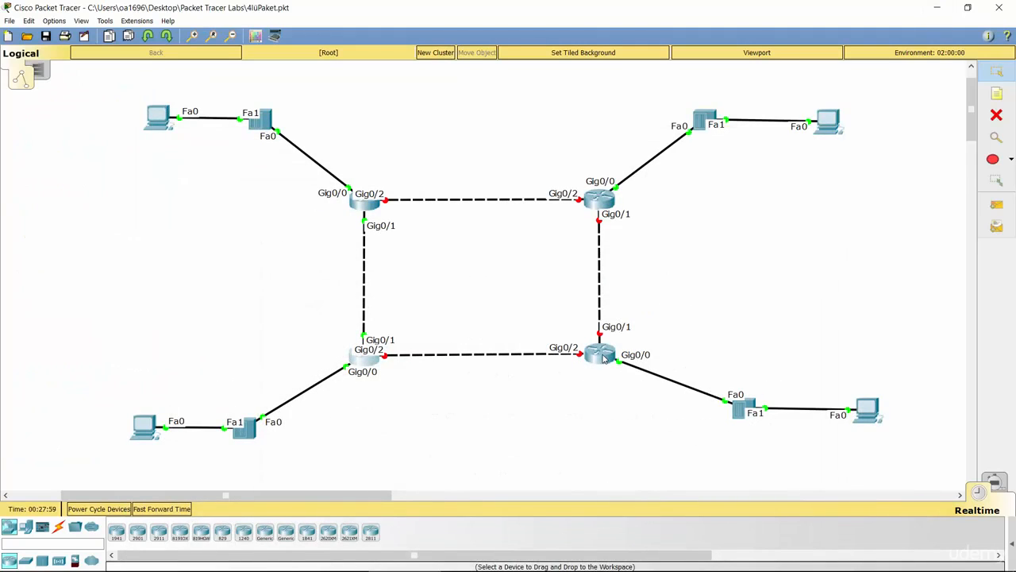
Open R4's command line in a maximized window and enter interface configuration for GigabitEthernet 0/1.
left_click(605, 357)
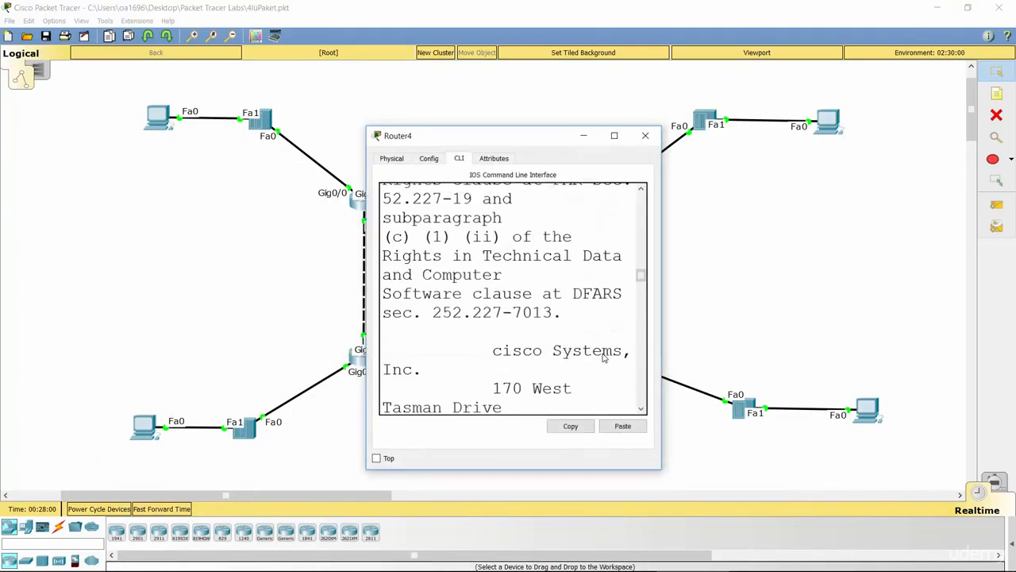
left_click(613, 134)
key("Return")
key("Return")
key("Return")
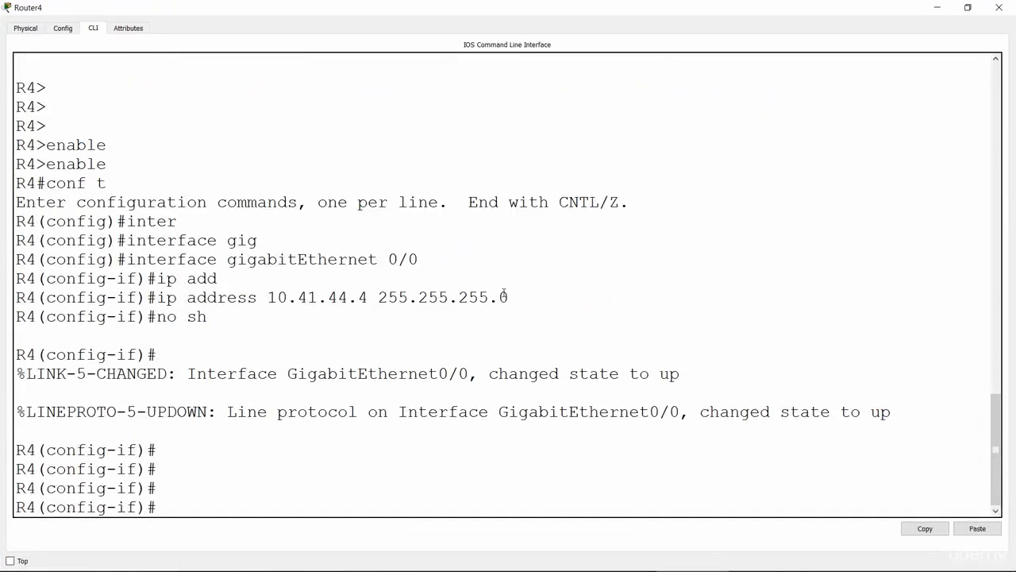
type("inter")
key("Tab")
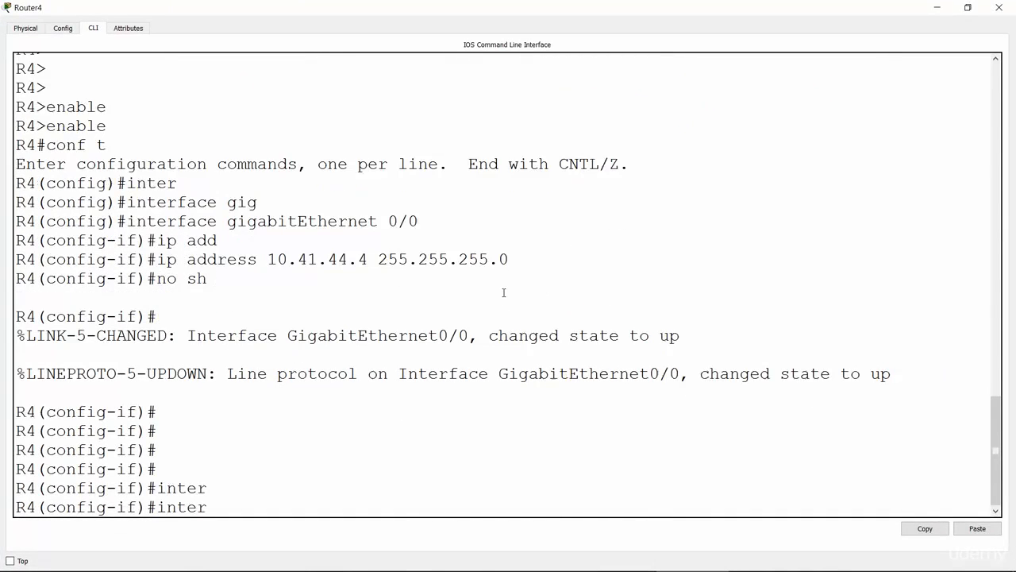
type("face gig 0/1")
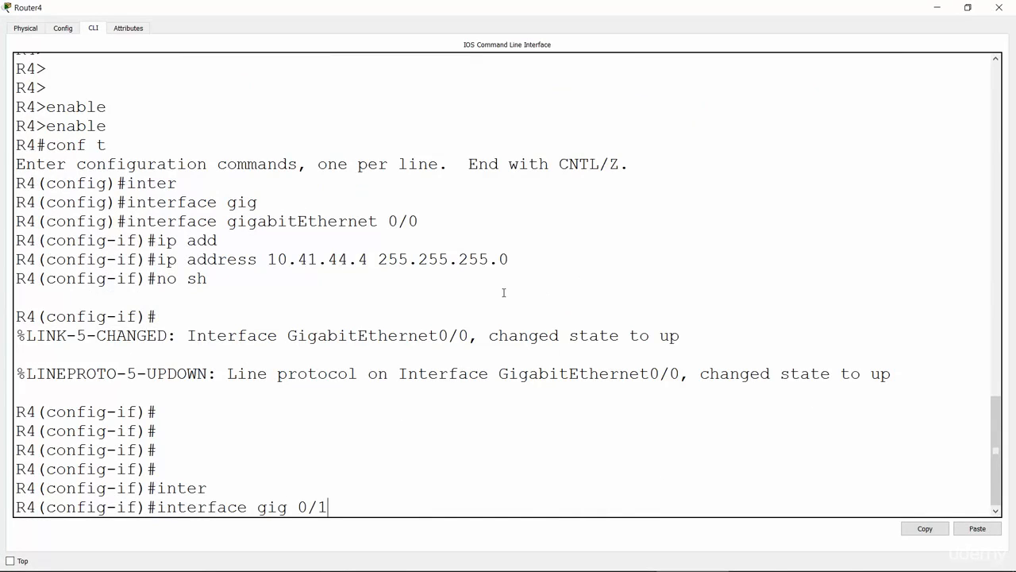
key("Return")
Assign IP address 10.41.24.4 with subnet mask 255.255.255.0 to R4's GigabitEthernet 0/1 and bring it up with no shutdown.
type("ip add")
key("Tab")
type("ress ")
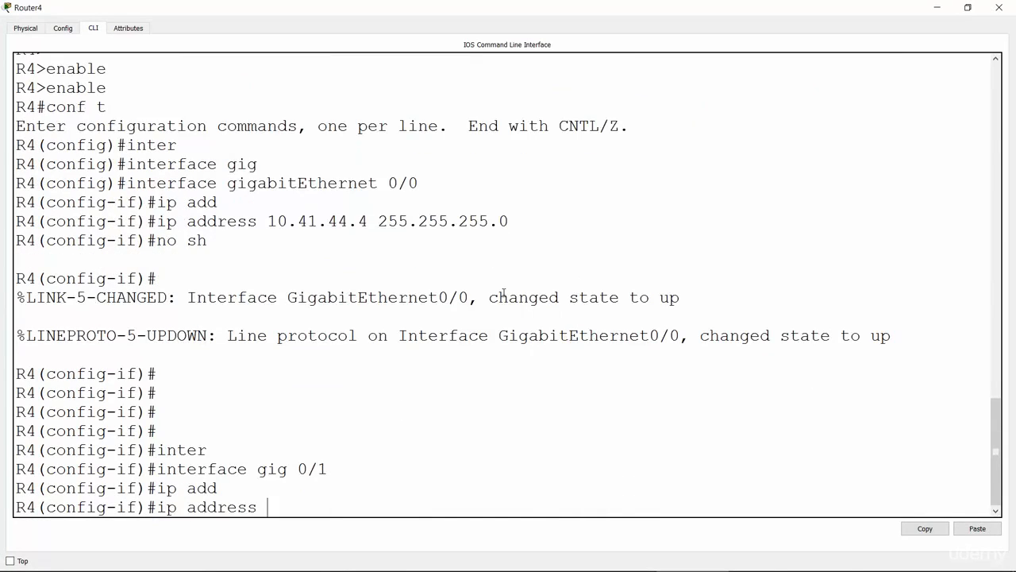
type("10.41.24.4 255.255.255.0")
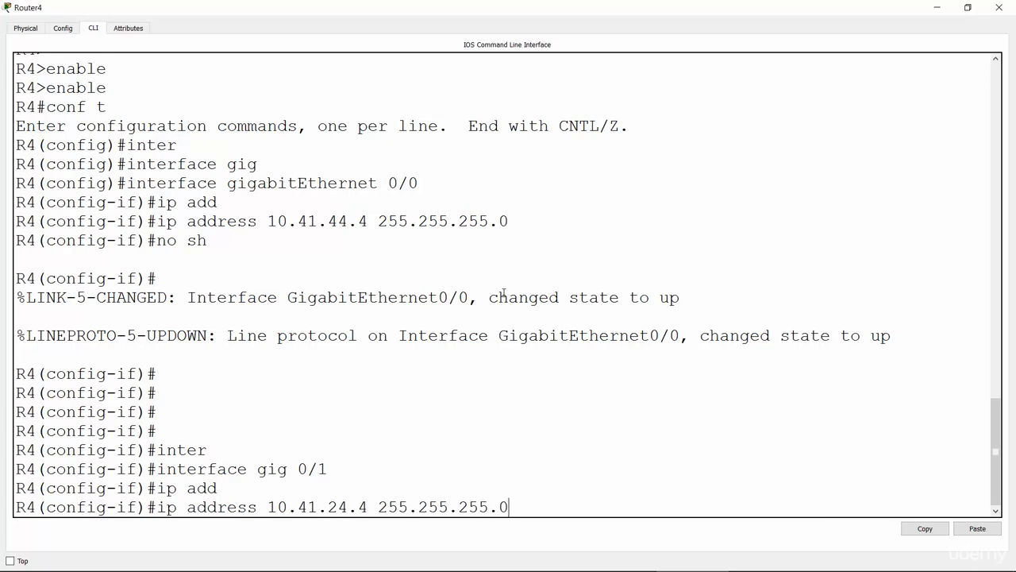
key("Return")
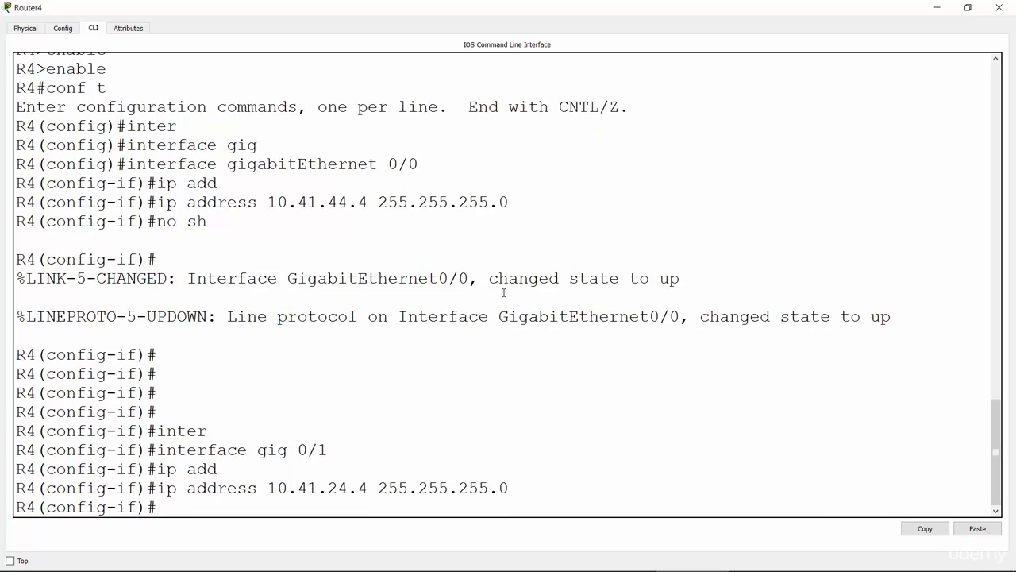
type("no sh")
key("Return")
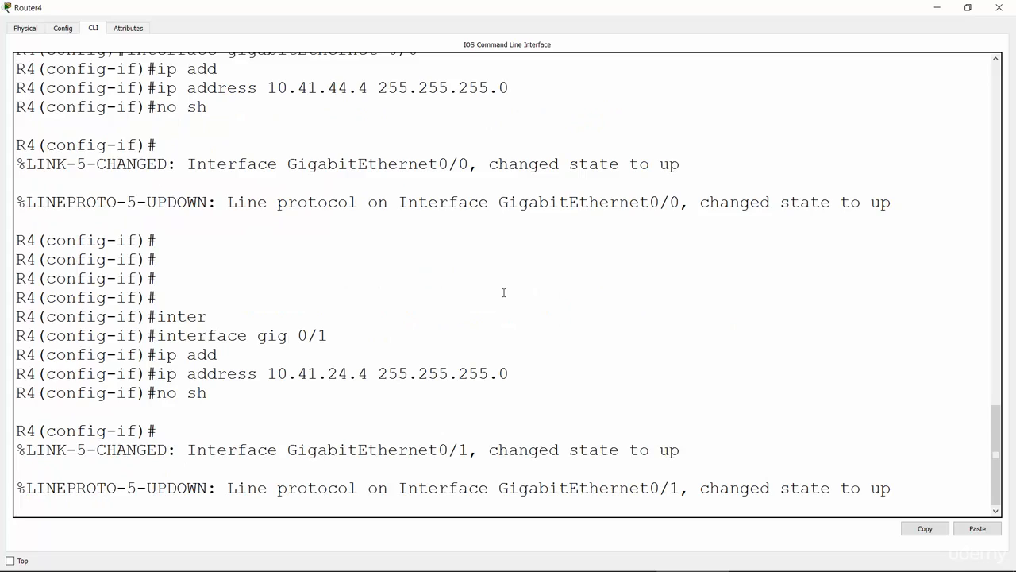
key("Return")
Enter interface configuration for R4's GigabitEthernet 0/2.
type("inter")
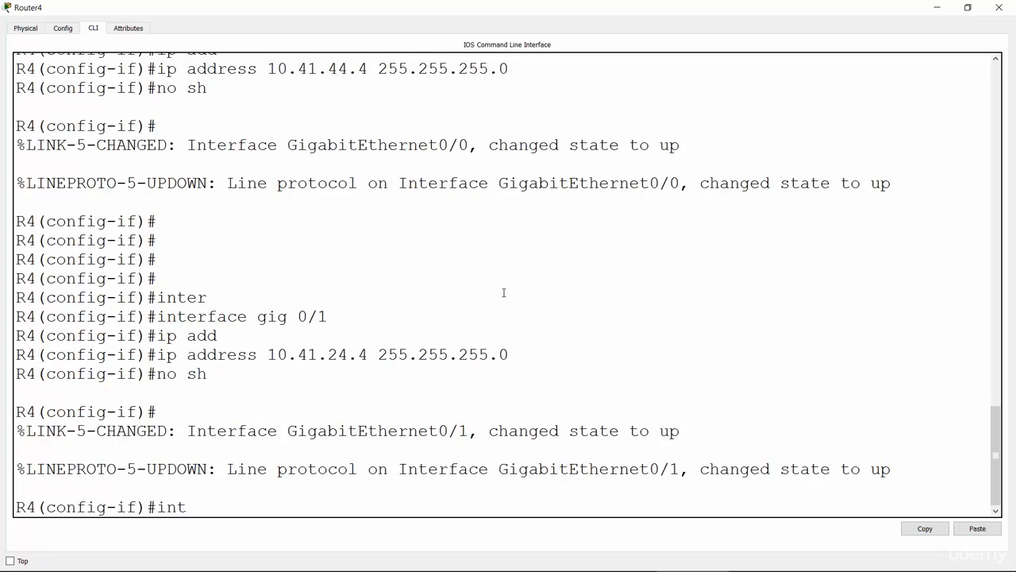
key("Tab")
type("face gig")
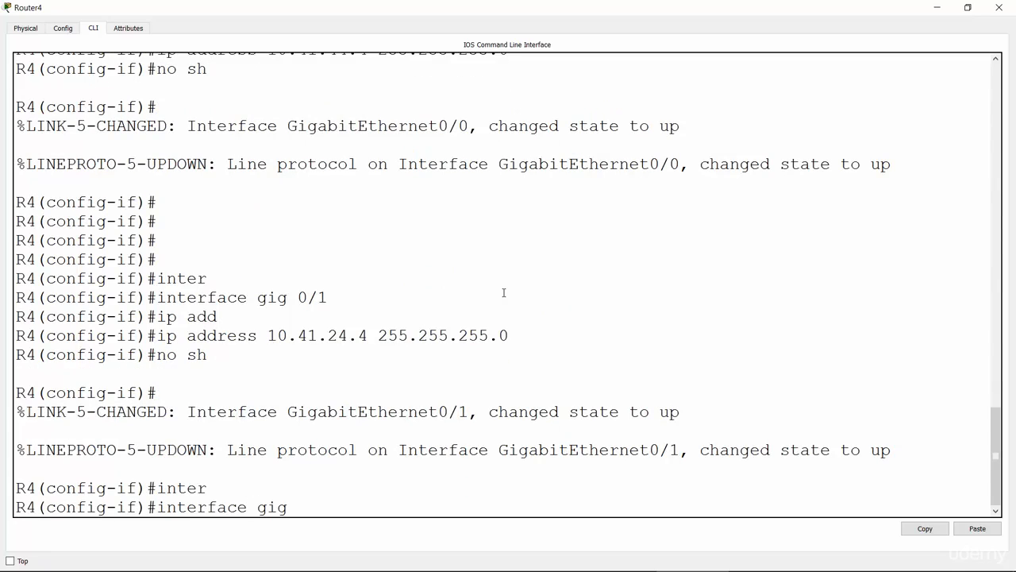
type(" 0/2")
key("Return")
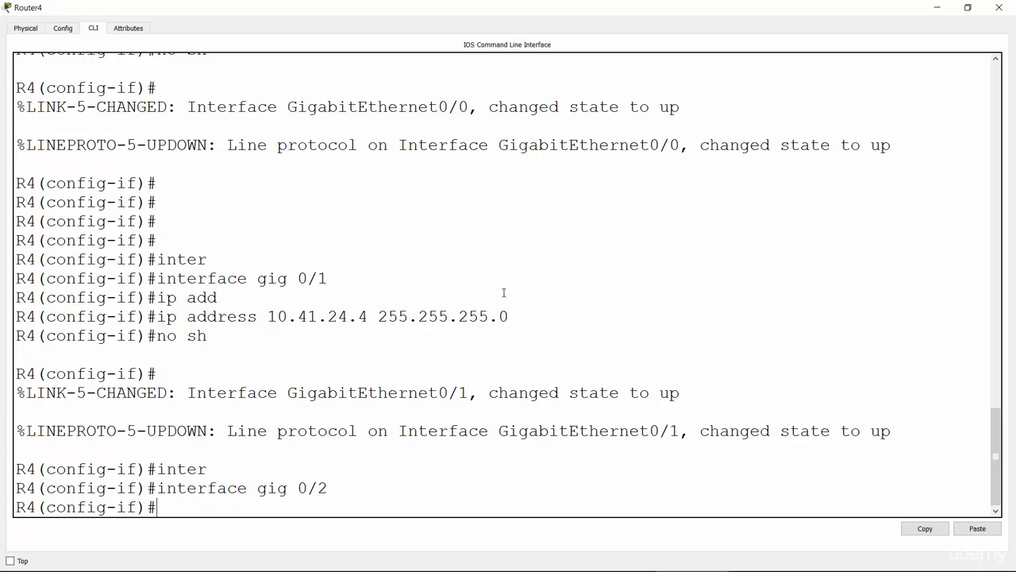
Assign IP address 10.41.34.4 with subnet mask 255.255.255.0 to R4's GigabitEthernet 0/2 interface.
type("o a")
key("BackSpace")
key("BackSpace")
type("ip add")
key("Tab")
type("1")
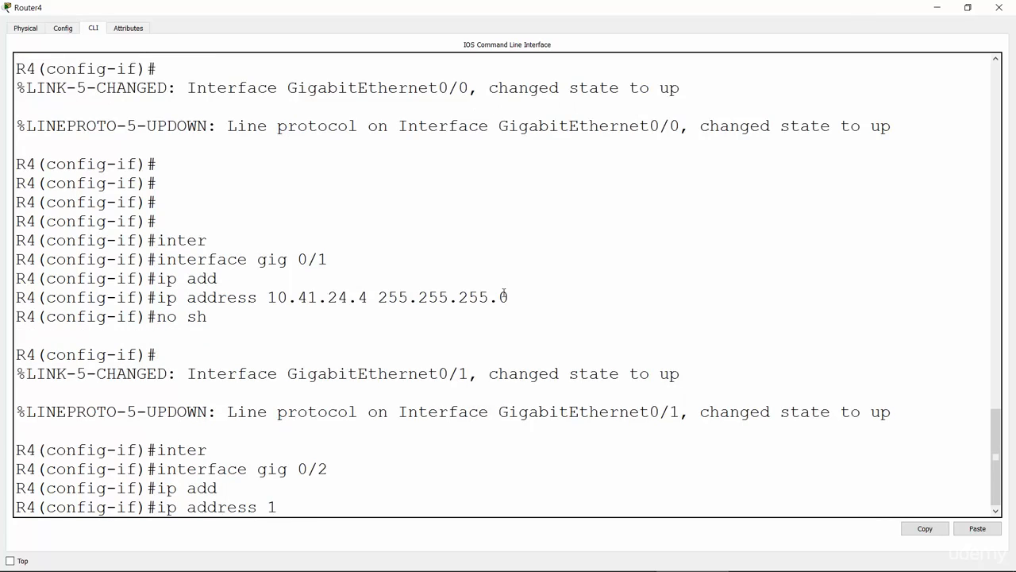
type("0.41.34.4 255.2")
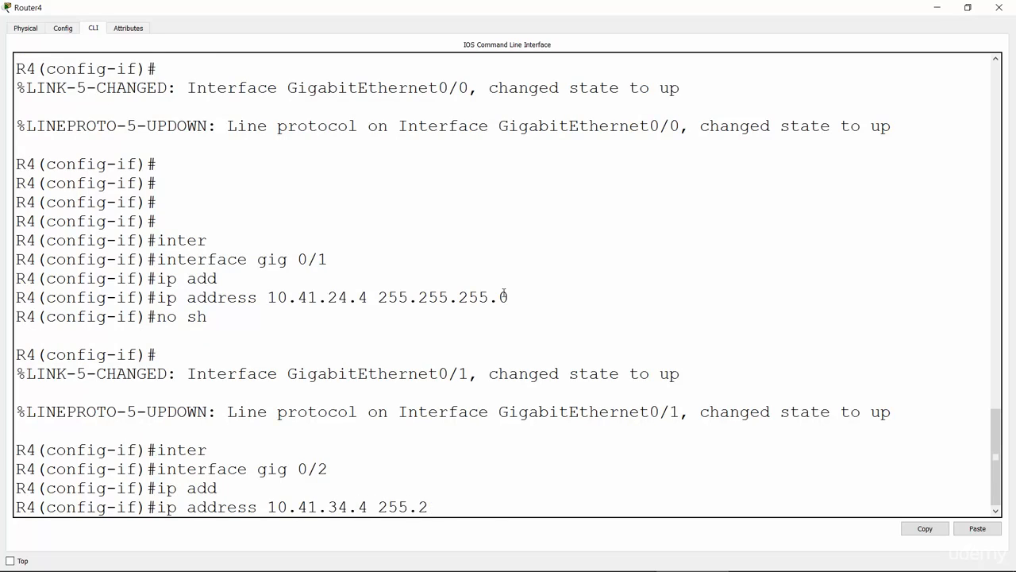
type("55.255.0")
key("Return")
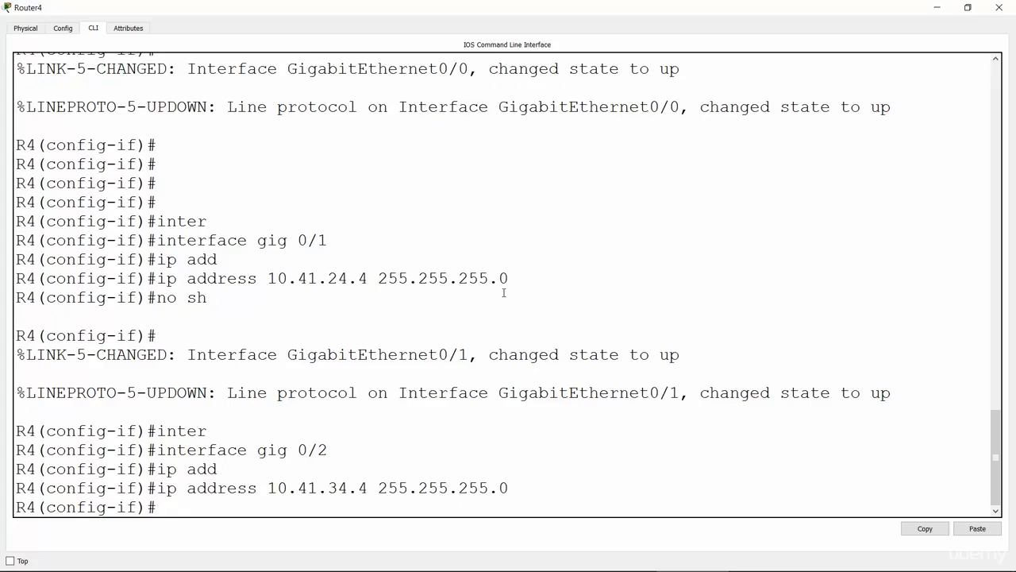
Bring up R4's GigabitEthernet 0/2 interface with no shutdown and return to the network topology.
type("no sh")
key("Return")
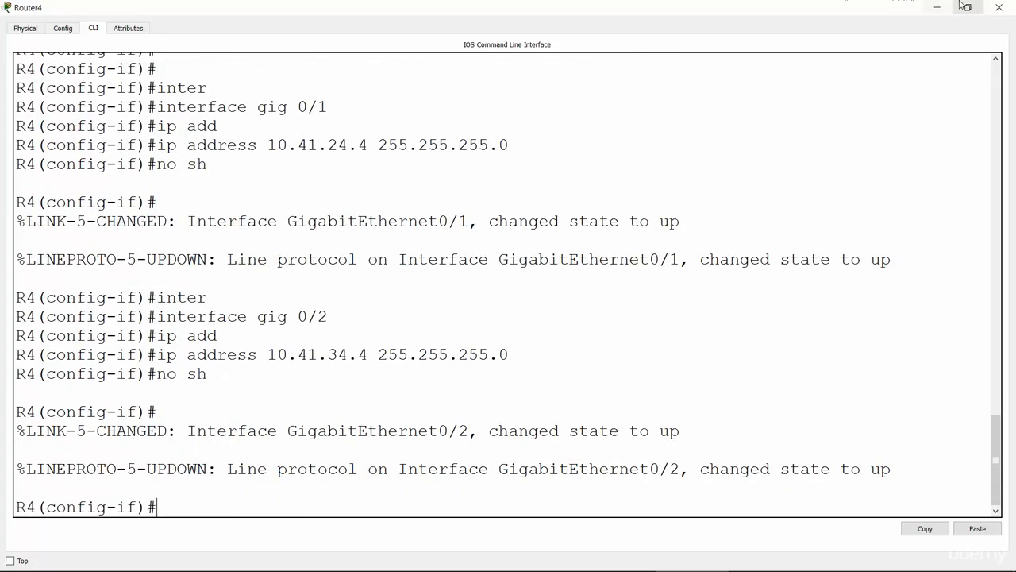
left_click(999, 7)
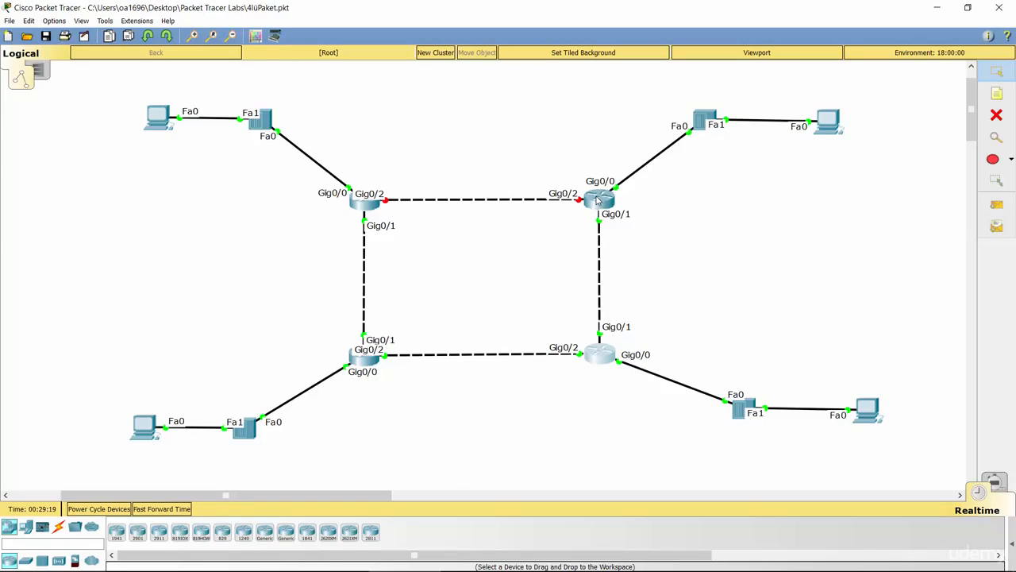
left_click(369, 204)
left_click(715, 159)
left_click(715, 159)
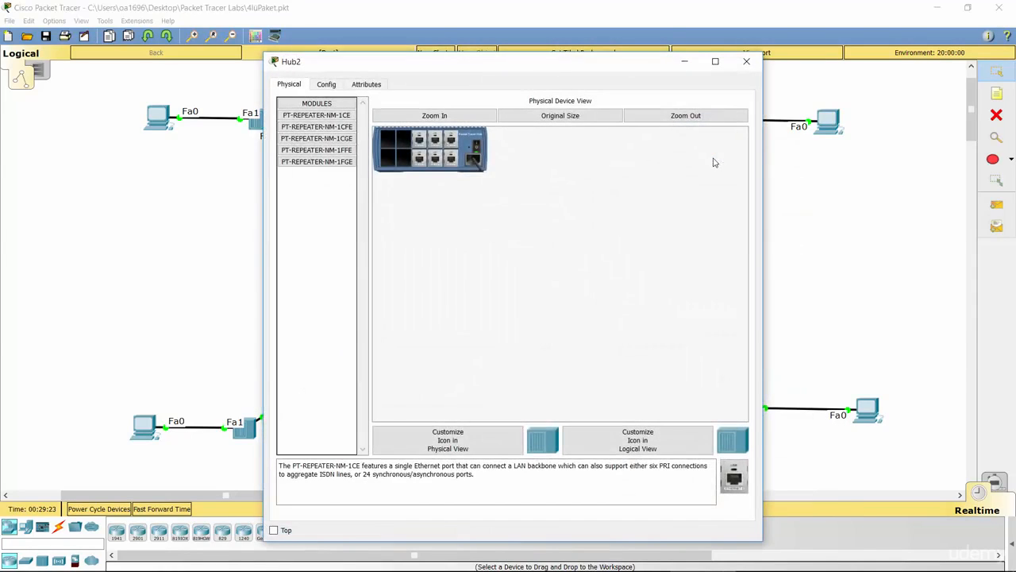
left_click(753, 61)
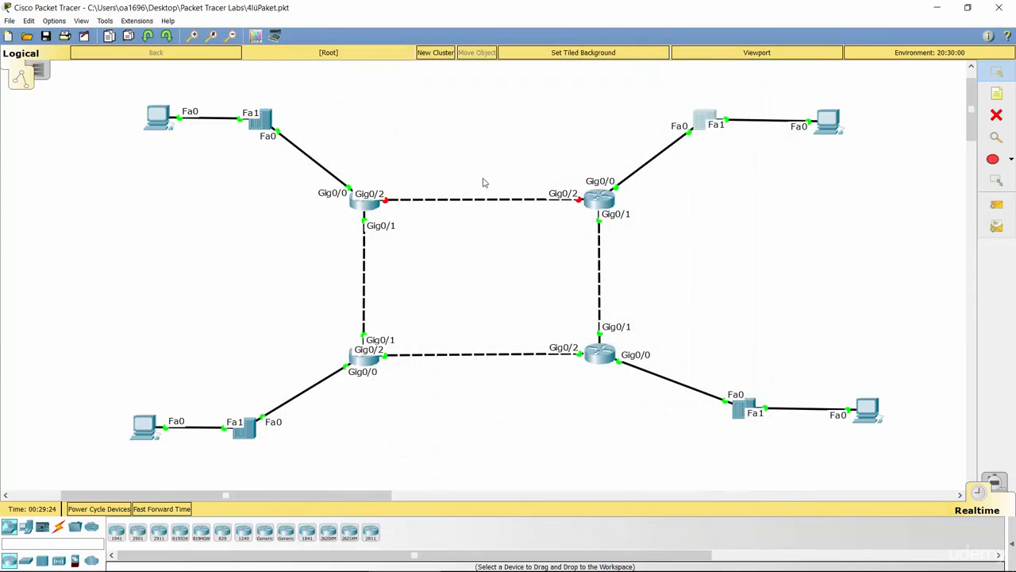
Open R1's command line in a maximized window and exit interface configuration to global configuration mode.
left_click(374, 209)
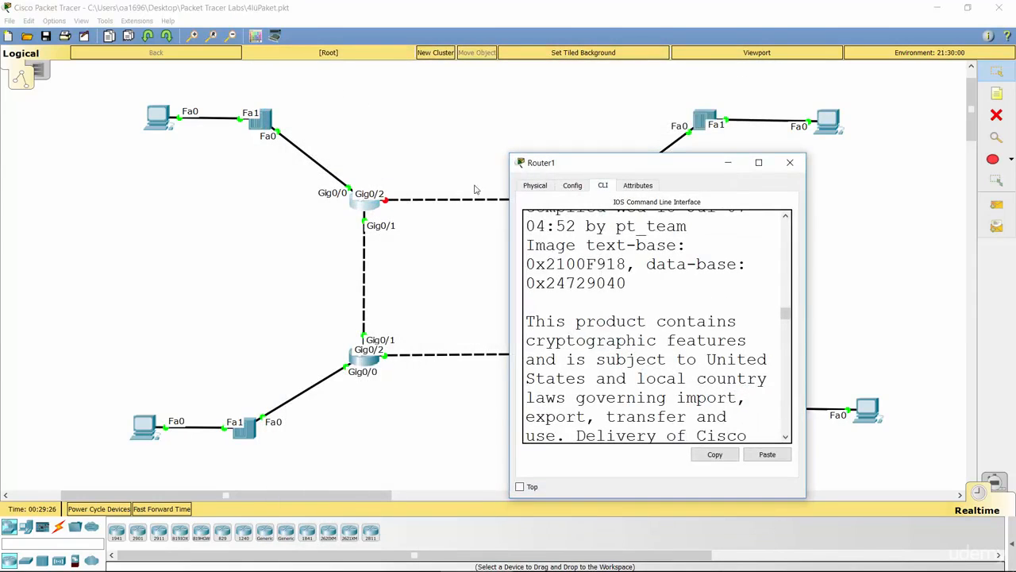
left_click(758, 162)
key("Return")
key("Return")
key("Return")
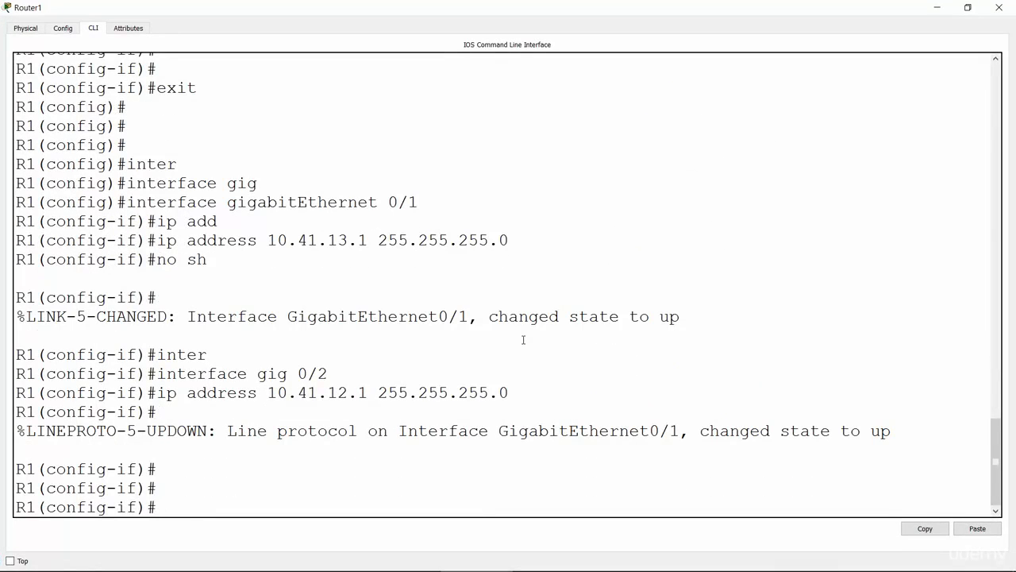
type("exit")
key("Return")
key("Return")
key("Return")
key("Return")
key("Return")
key("Return")
key("Return")
key("Return")
key("Return")
key("Return")
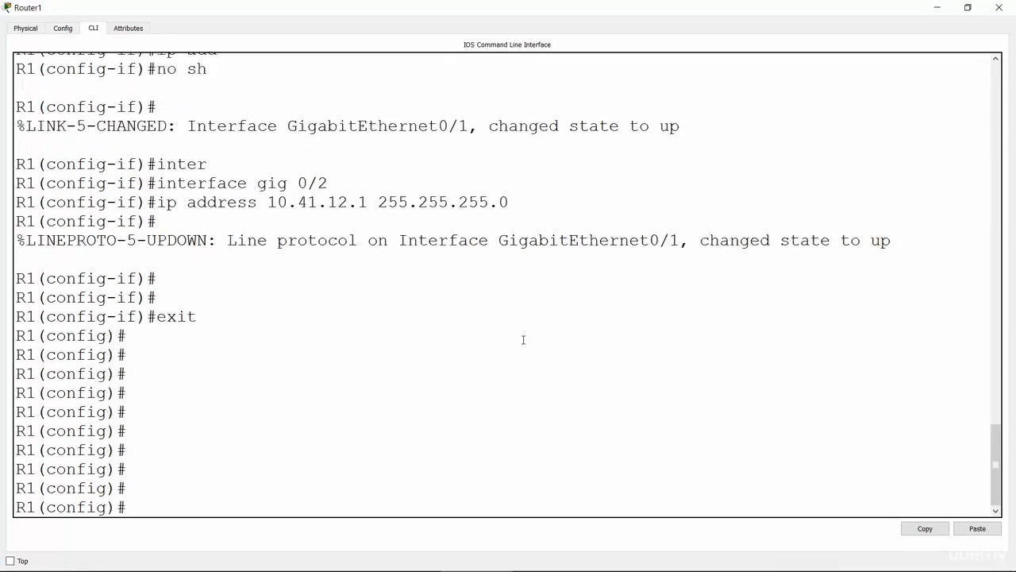
key("Return")
key("Return")
key("Return")
key("Return")
key("Return")
type("sho")
key("Tab")
type("ip")
key("BackSpace")
key("BackSpace")
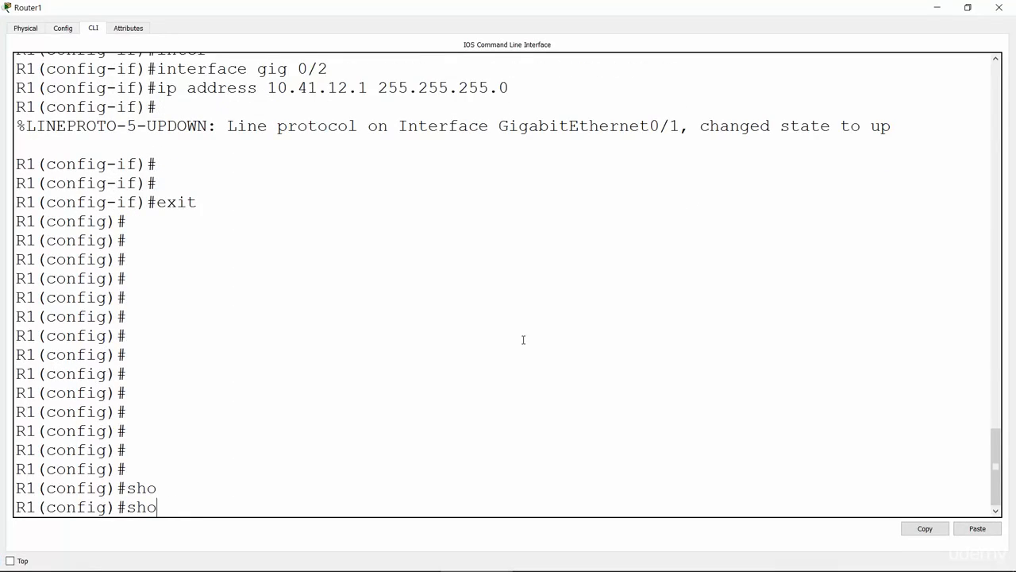
type("w")
key("BackSpace")
key("BackSpace")
key("BackSpace")
key("BackSpace")
Exit R1's global configuration mode to the privileged EXEC prompt.
type("exit")
key("Return")
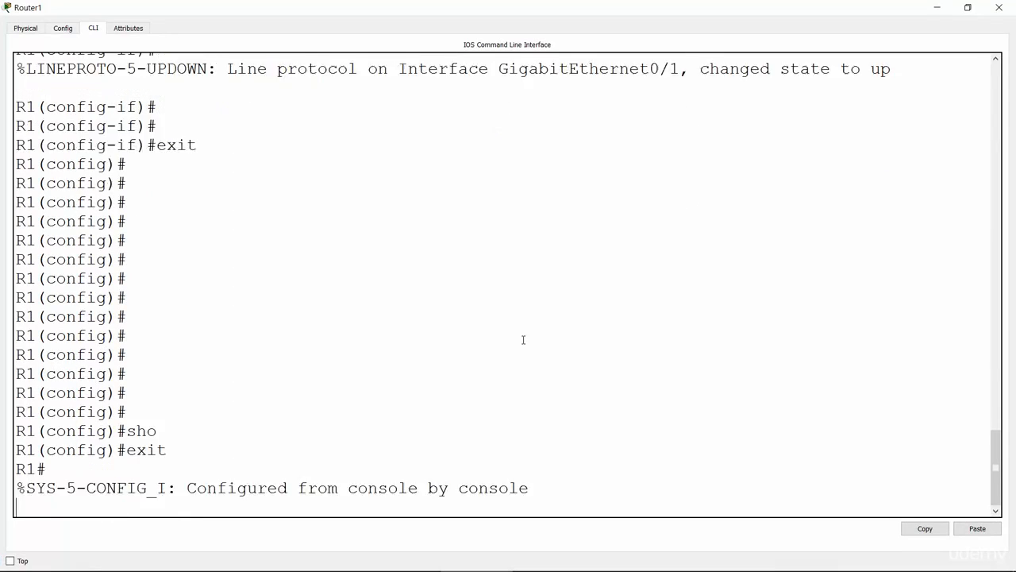
key("Return")
key("Return")
key("Return")
Run show ip interface brief on R1 and examine the status of GigabitEthernet 0/2.
type("sho")
key("Tab")
type("ip i")
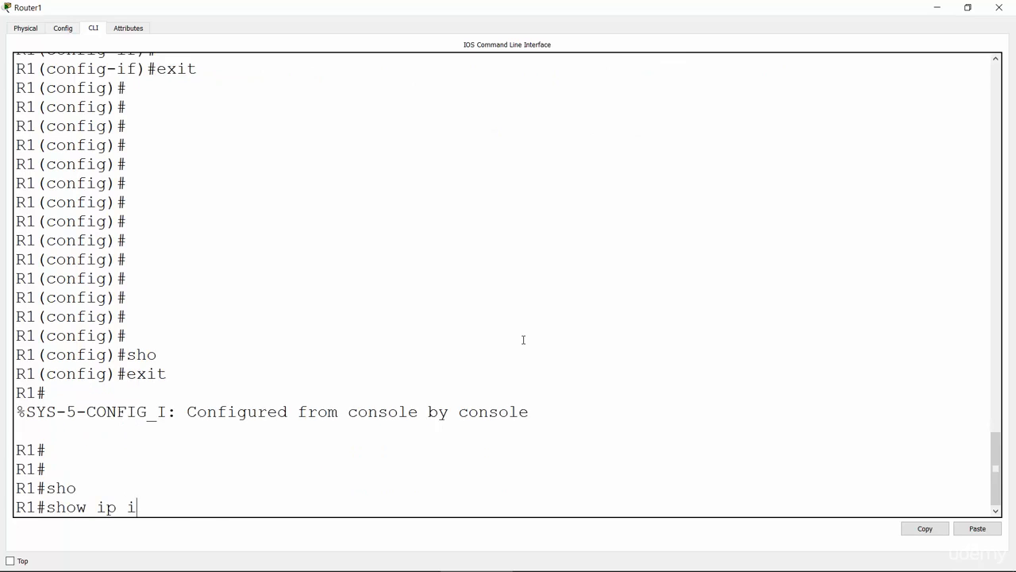
type("nter")
key("Tab")
type("bri")
key("Tab")
key("Return")
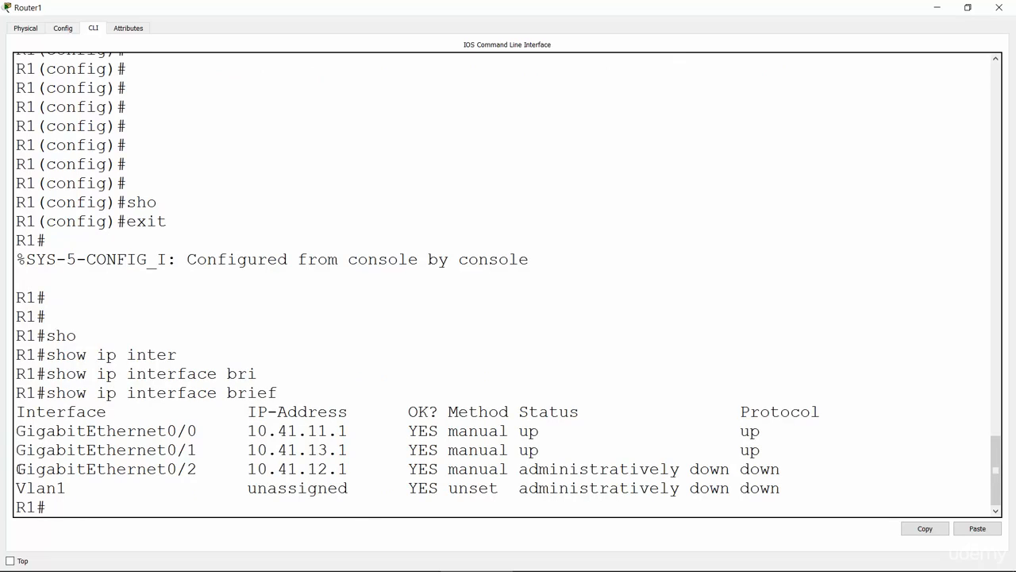
left_click_drag(18, 468, 200, 473)
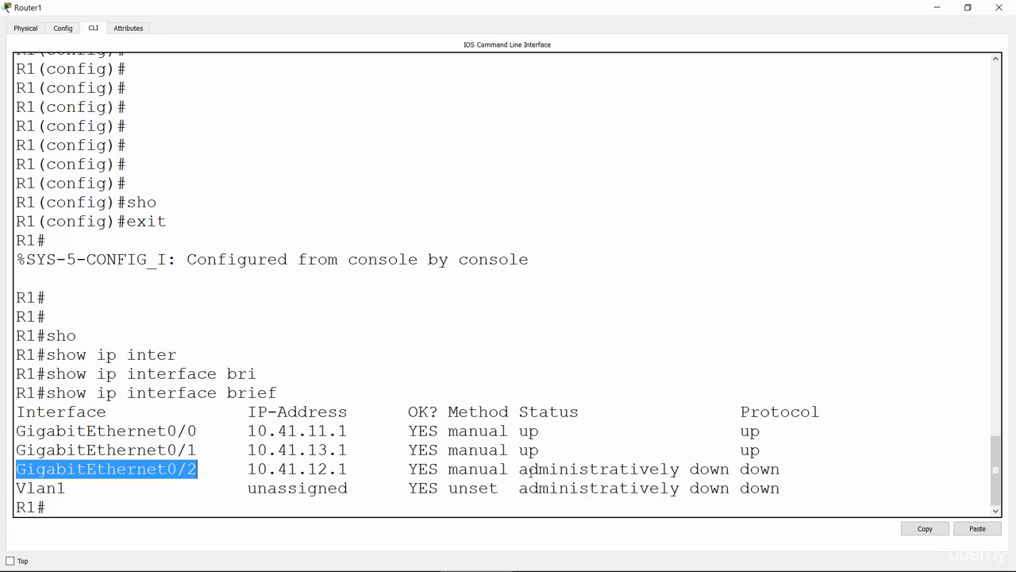
left_click_drag(520, 470, 735, 474)
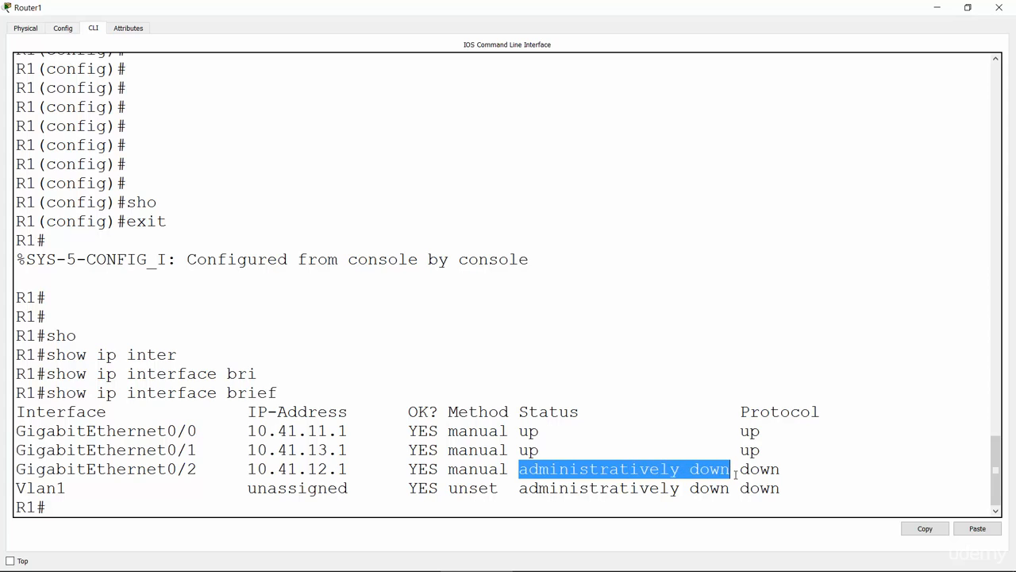
left_click(611, 505)
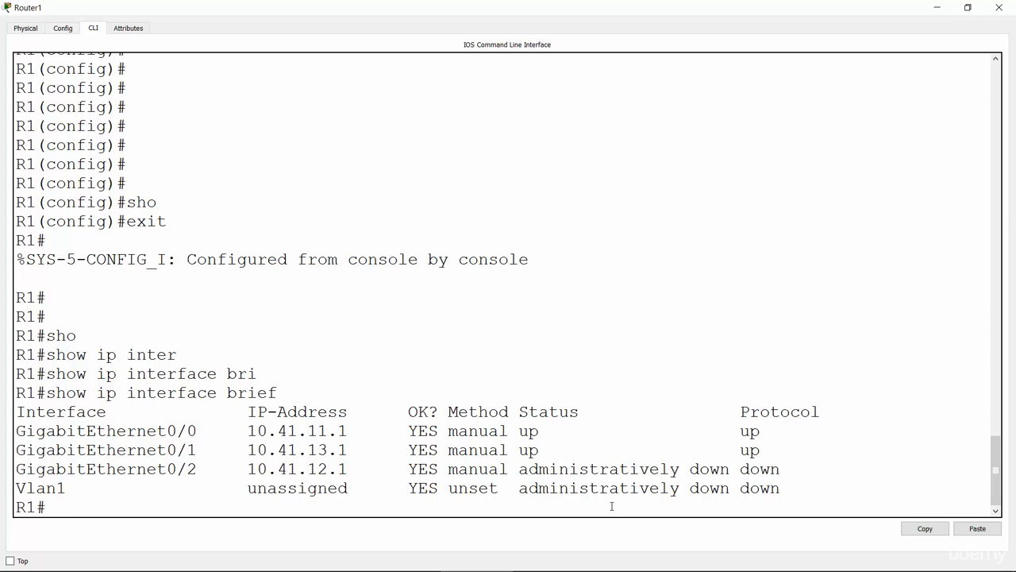
Enter global configuration mode on R1 and open interface configuration for GigabitEthernet 0/2.
type("conf t")
key("Return")
type("gig")
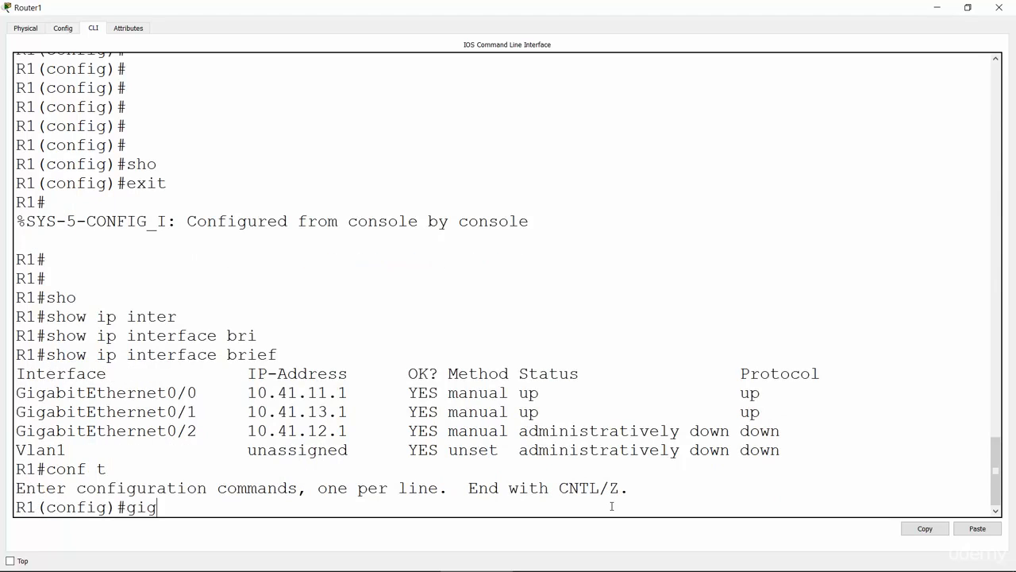
key("BackSpace")
key("BackSpace")
key("BackSpace")
type("int")
key("Tab")
type("gig")
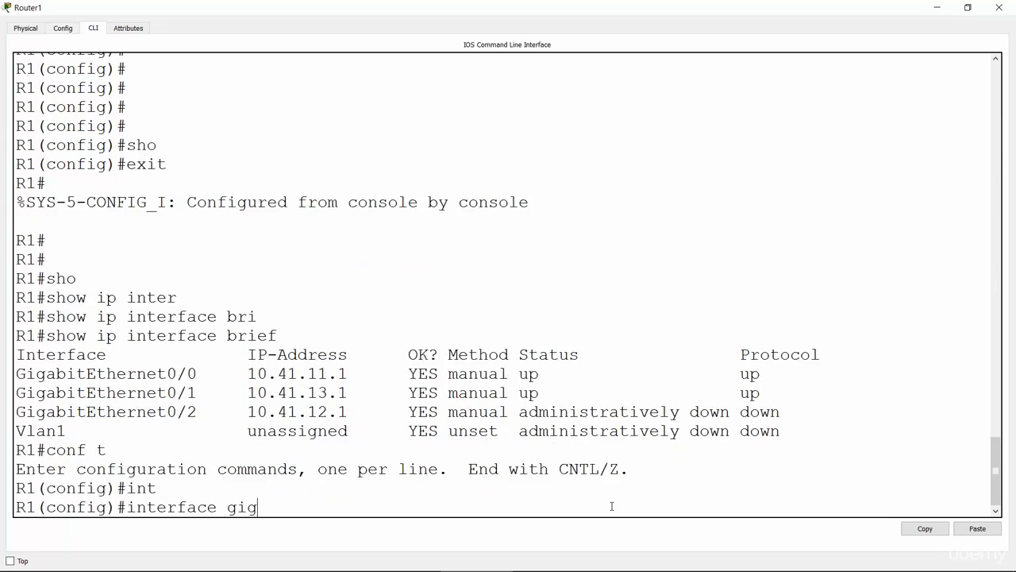
key("Tab")
type("0/2")
key("Return")
Bring up R1's GigabitEthernet 0/2 interface with no shutdown and return to the network topology.
type("no shut")
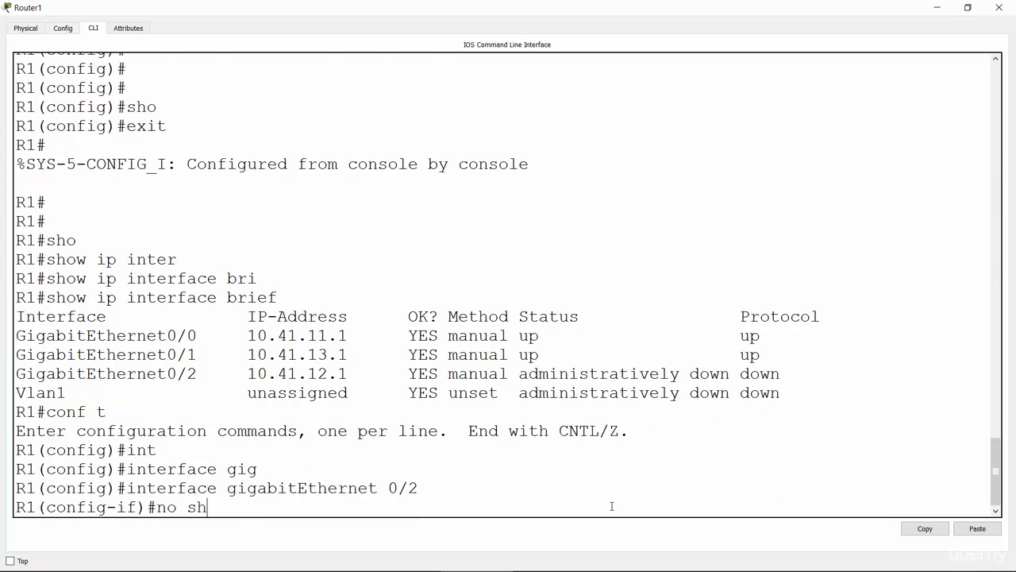
key("Return")
key("Return")
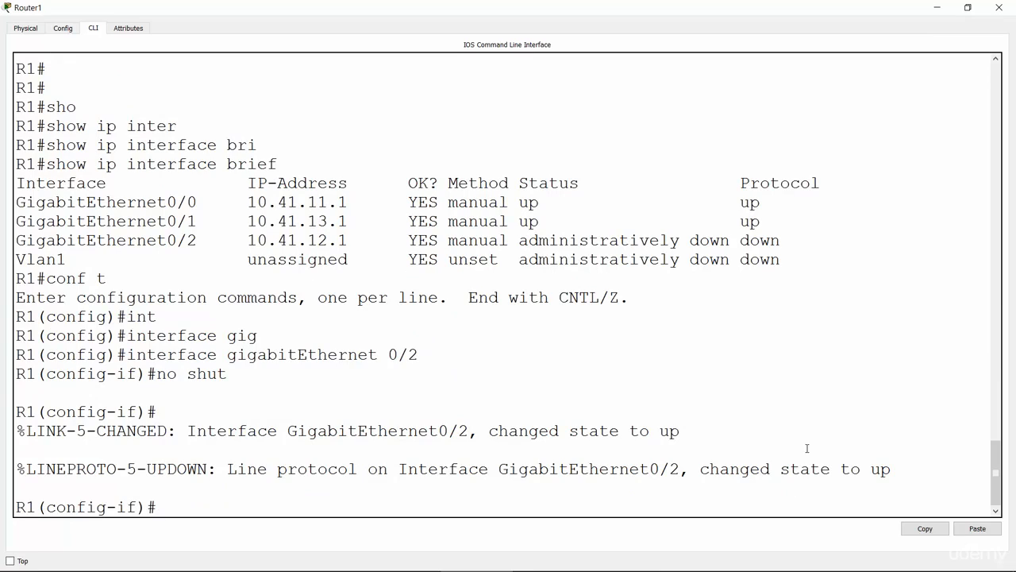
left_click(939, 8)
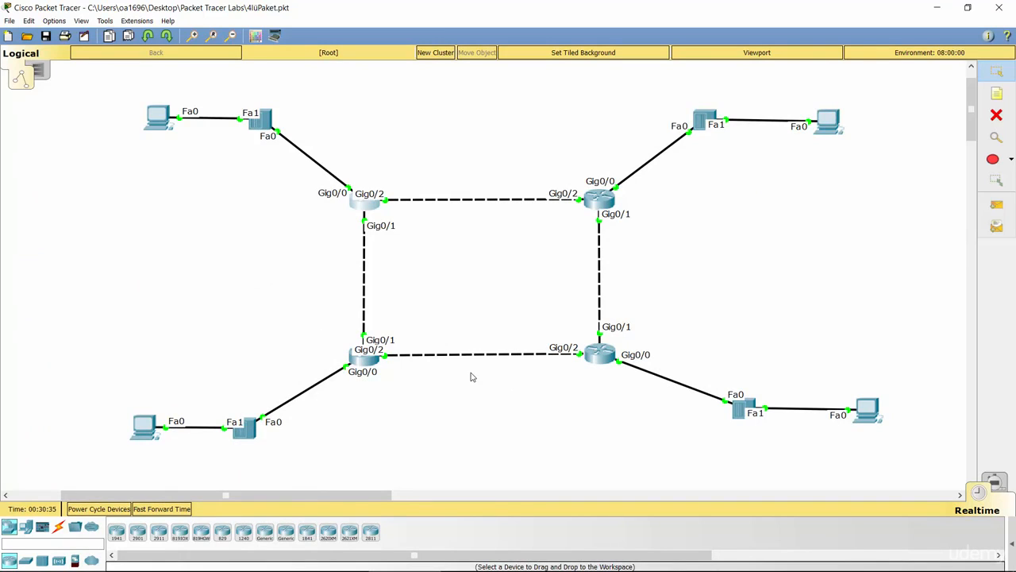
Switch to the PowerPoint slide show and draw a check mark beside task 2, the Gi 0/1 and Gi 0/2 configuration.
key("alt+Tab")
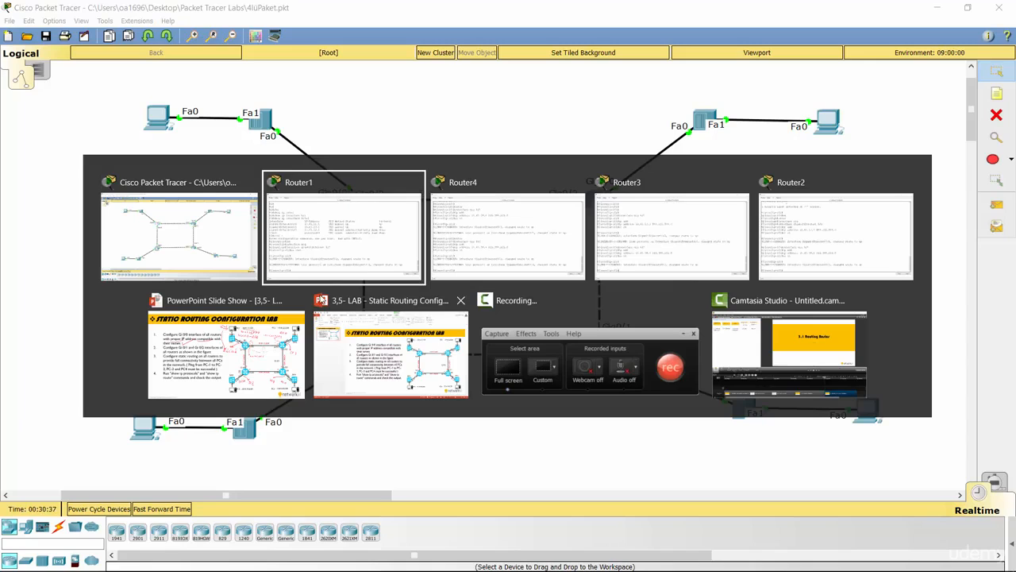
left_click(255, 330)
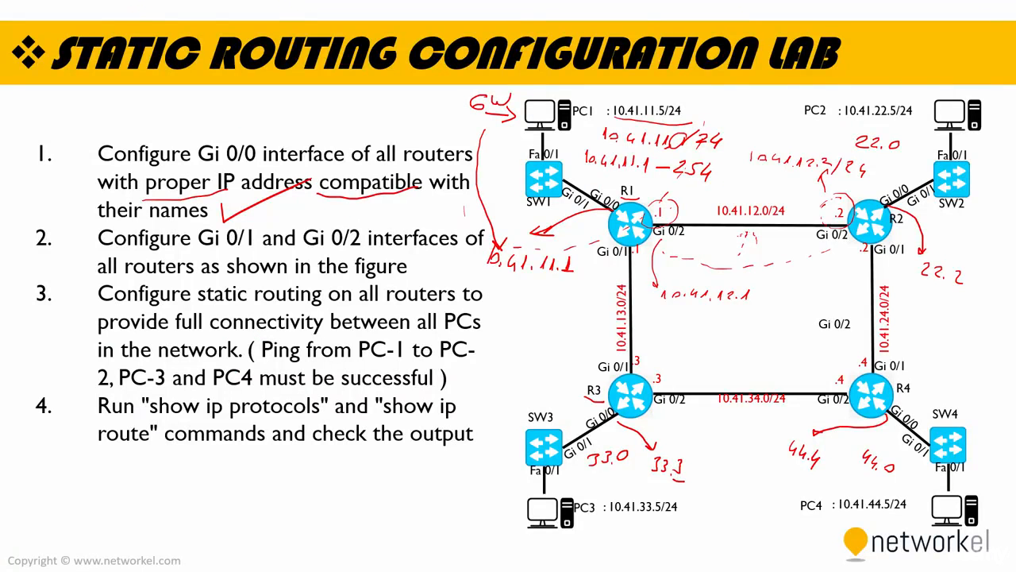
mouse_move(421, 259)
left_mouse_down()
mouse_move(424, 277)
mouse_move(476, 240)
left_mouse_up()
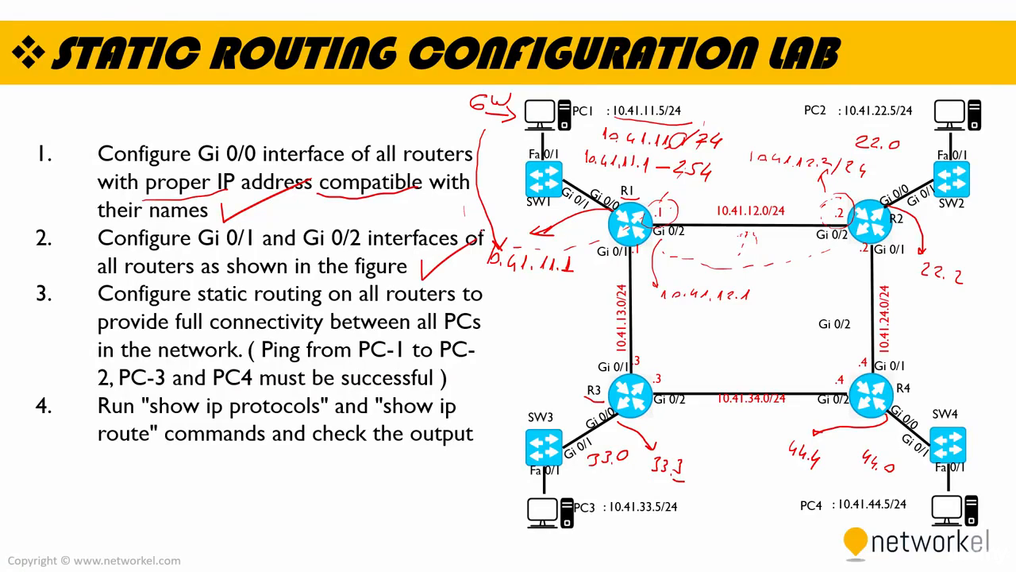
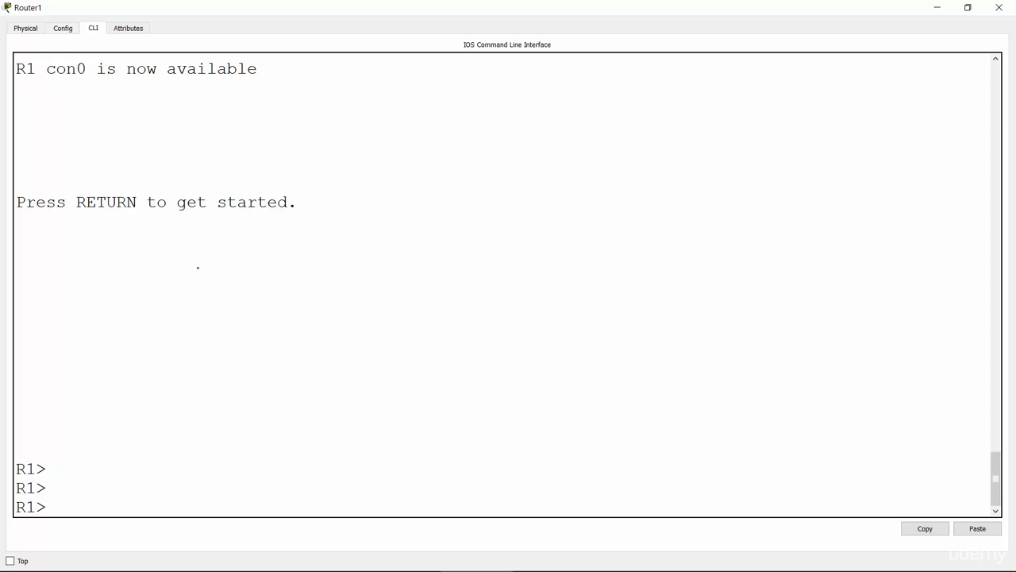
Enter privileged EXEC mode and open global configuration mode on R1.
type("enable")
key("Return")
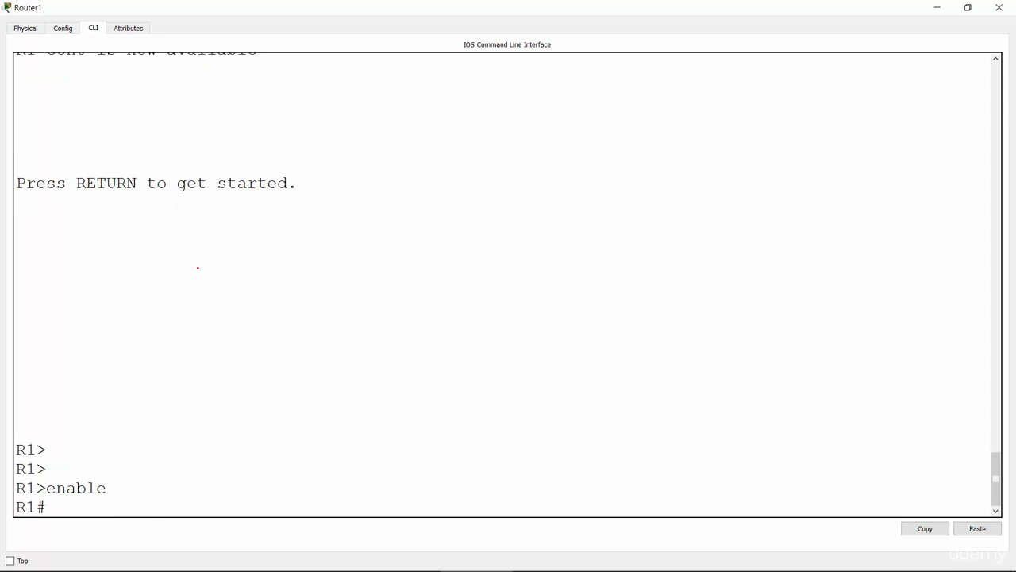
key("Return")
type("conf t")
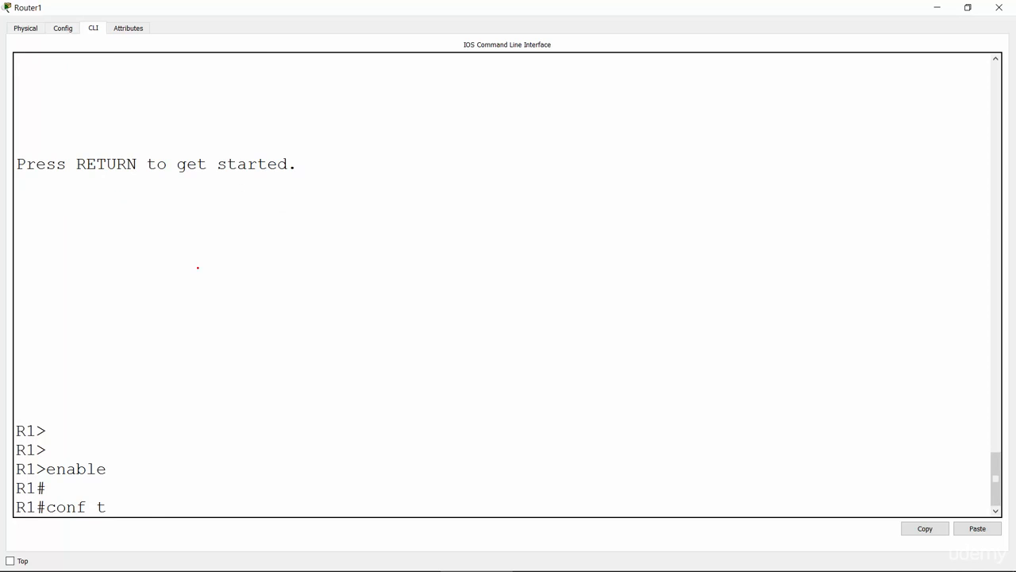
key("Return")
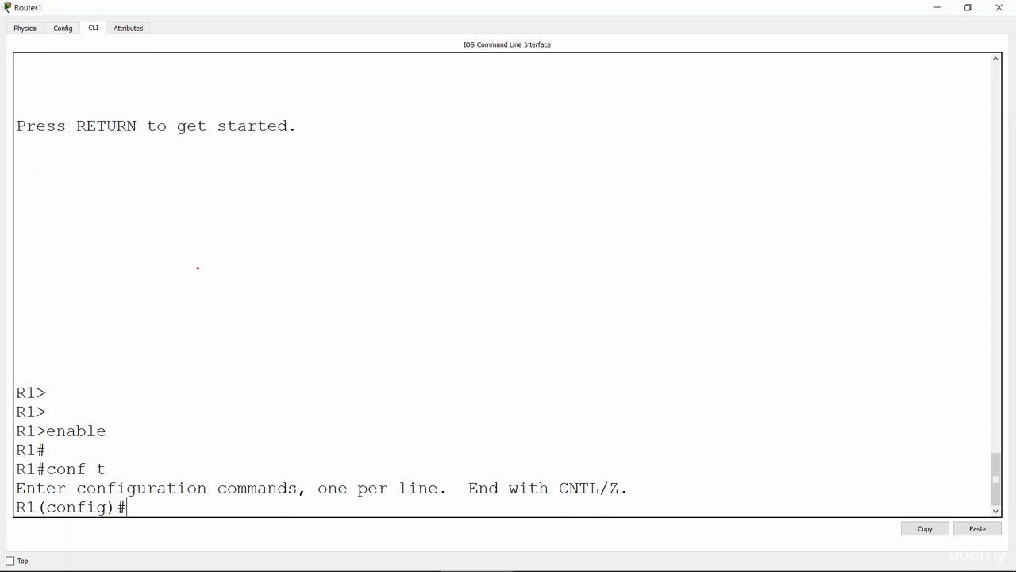
Start an ip route command on R1 and display the context help for its first argument.
type("ip route ?")
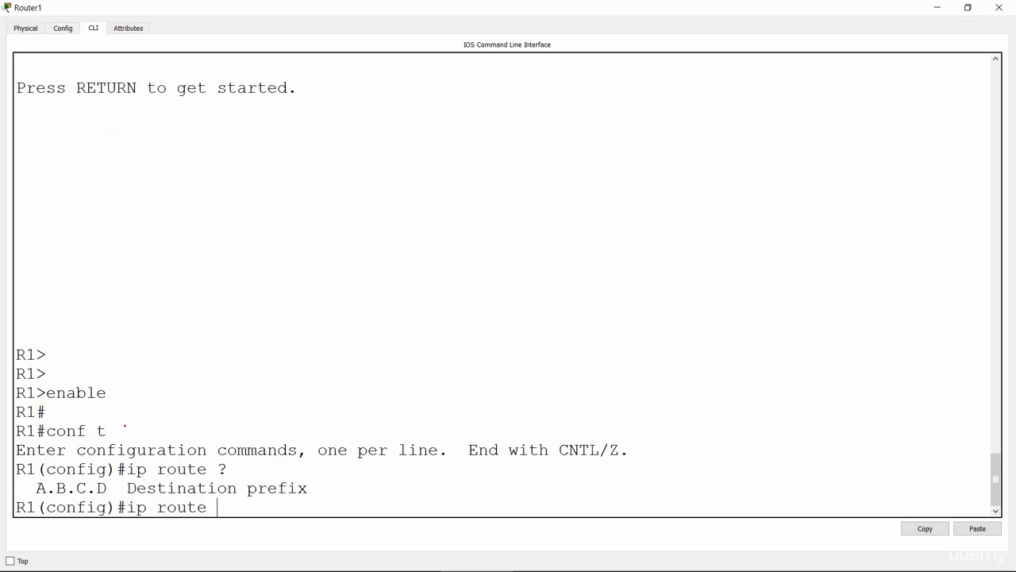
left_click_drag(127, 487, 311, 488)
left_click(239, 516)
Enter destination 10.41.11.0 with mask 255.255.255.0 in the route command and display the help for the next-hop argument.
type("10.41.11.0 255.255.255.25")
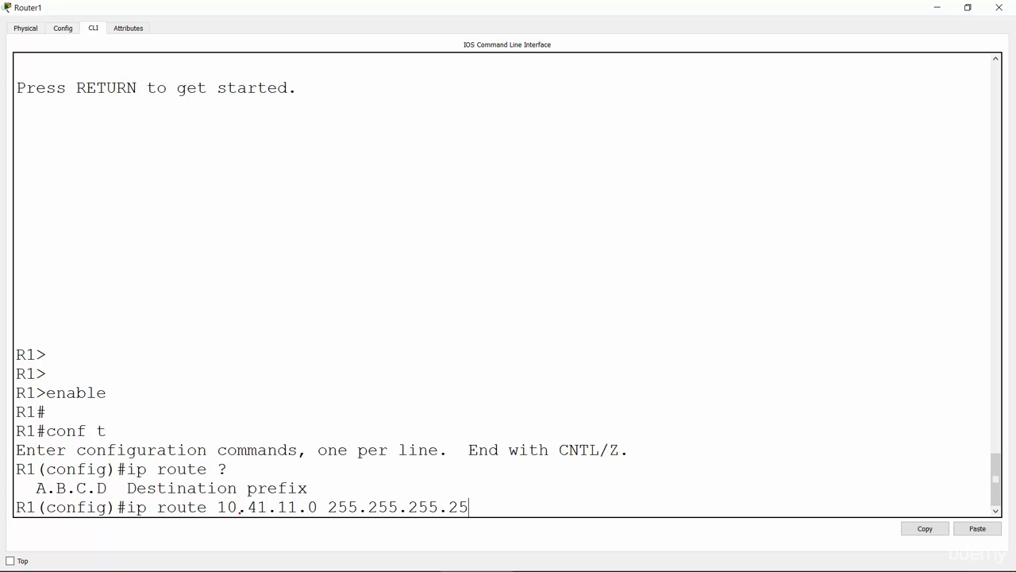
type("5")
key("BackSpace")
key("BackSpace")
key("BackSpace")
type("0 ?")
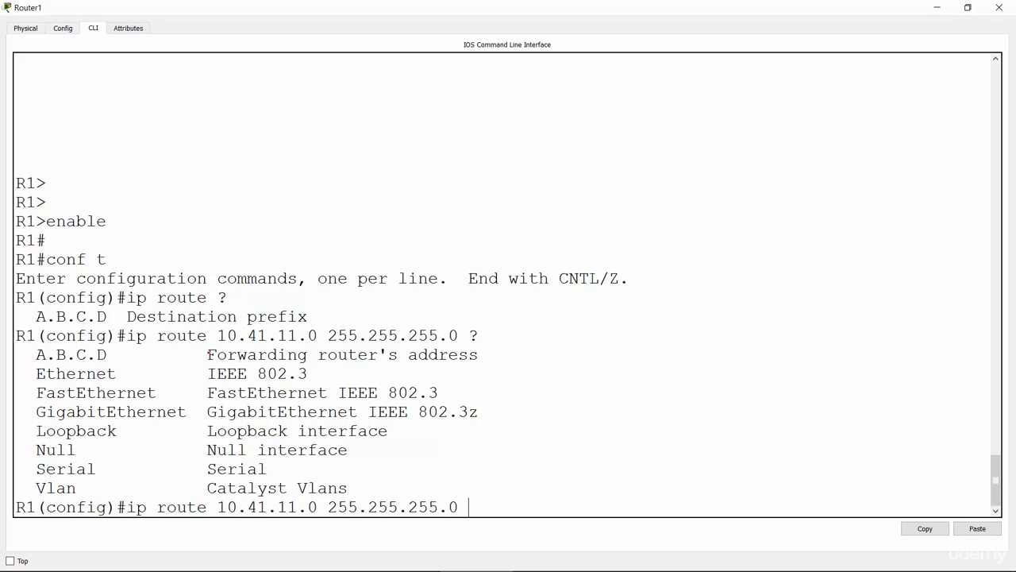
Complete R1's static route to 10.41.11.0 with the forwarding router address 10.41.12.2.
left_click_drag(208, 354, 486, 355)
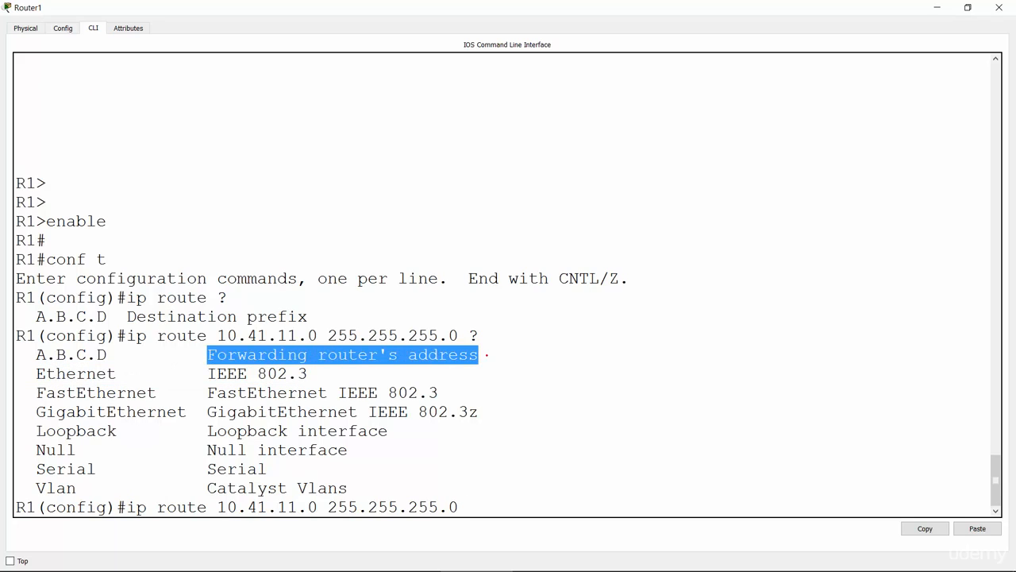
left_click(486, 511)
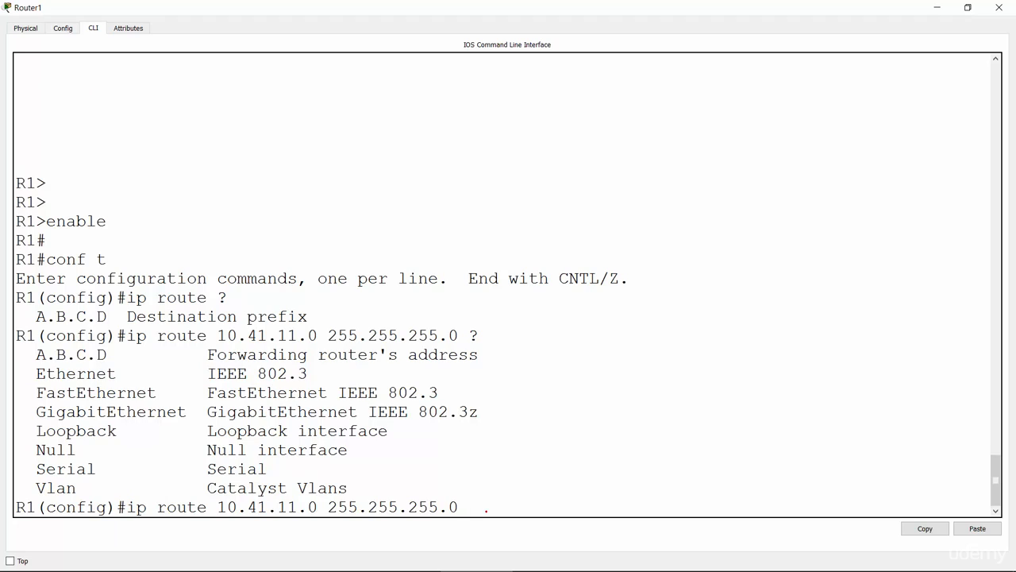
type("10.41.12.2")
key("Return")
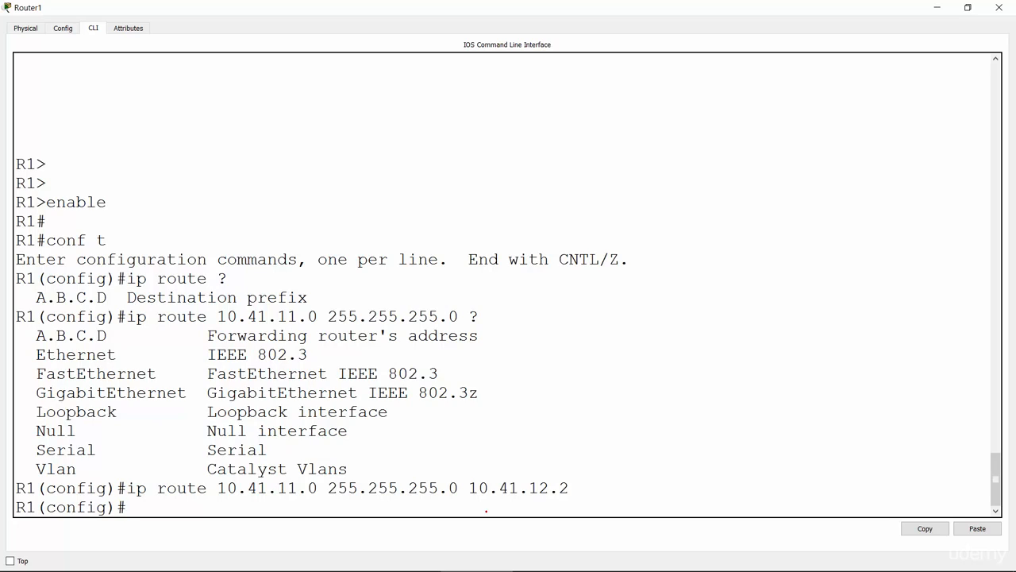
Remove R1's static route to 10.41.11.0 255.255.255.0 via 10.41.12.2 with the no form of the command.
key("Up")
key("Left")
key("Left")
key("Left")
key("Left")
key("Left")
key("Left")
key("Left")
key("Left")
key("Left")
key("Left")
key("Left")
key("Left")
key("Left")
key("Left")
key("Left")
key("Left")
key("Left")
key("Left")
key("Left")
key("Left")
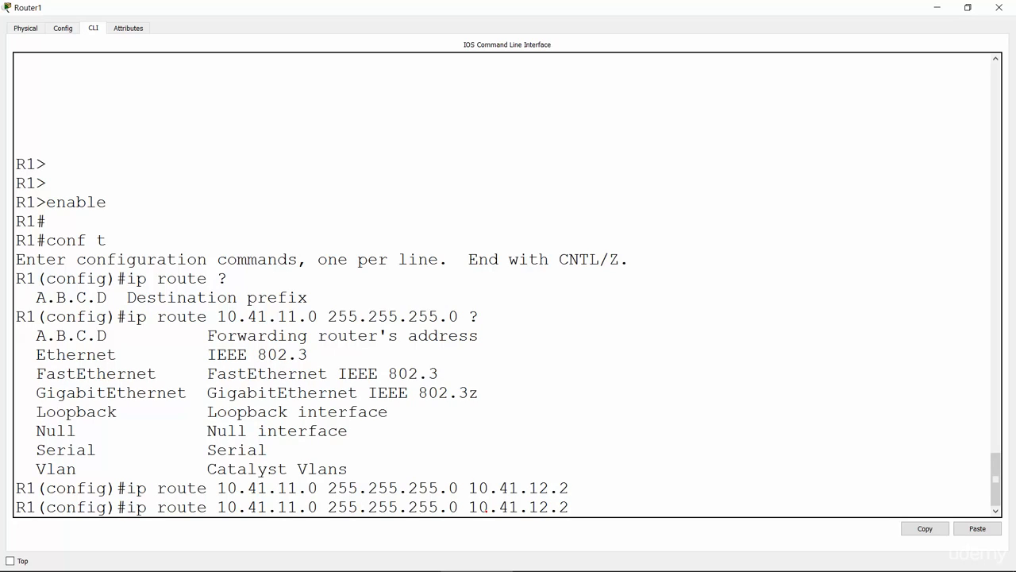
type("no")
key("Return")
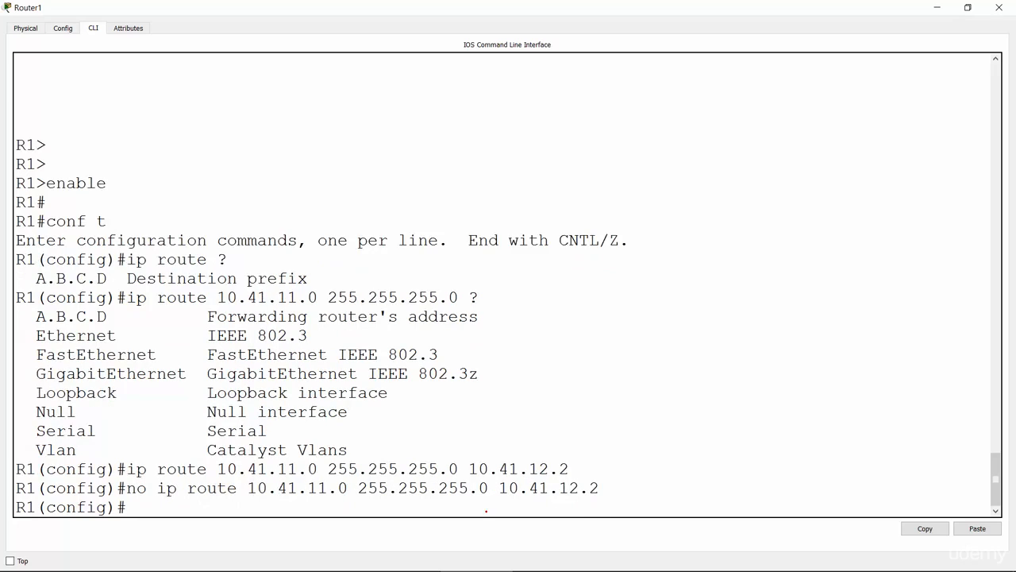
Add a static route on R1 to 10.41.34.0 255.255.255.0 via 10.41.12.2 by editing the earlier route command.
key("Up")
key("Up")
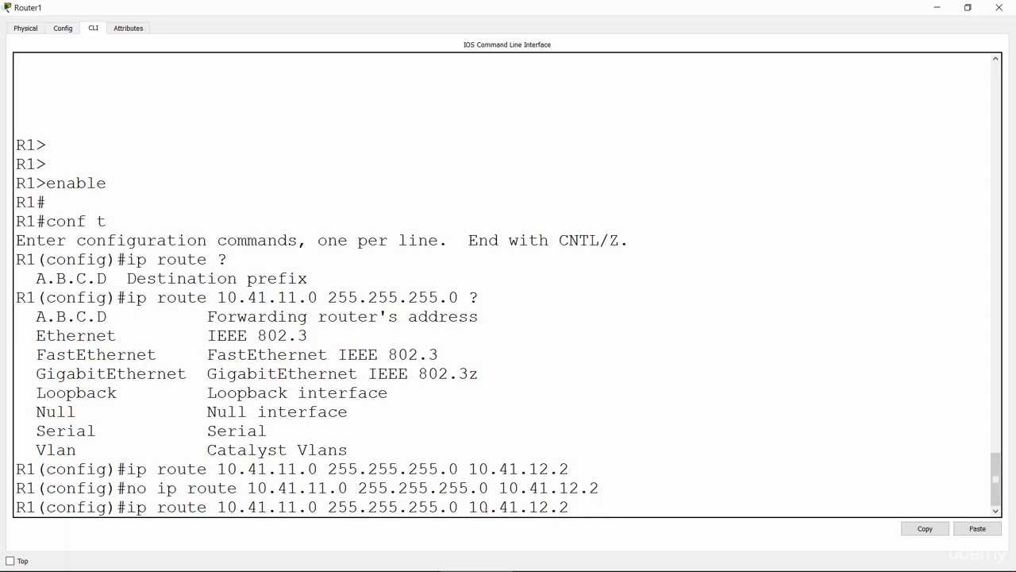
key("Left")
key("Left")
key("Left")
key("Left")
key("Left")
key("Left")
key("Left")
key("Left")
key("Left")
key("Left")
key("Left")
key("Left")
key("Left")
key("Left")
key("Left")
key("Left")
key("Left")
key("Left")
key("Left")
key("Left")
key("Right")
key("BackSpace")
key("BackSpace")
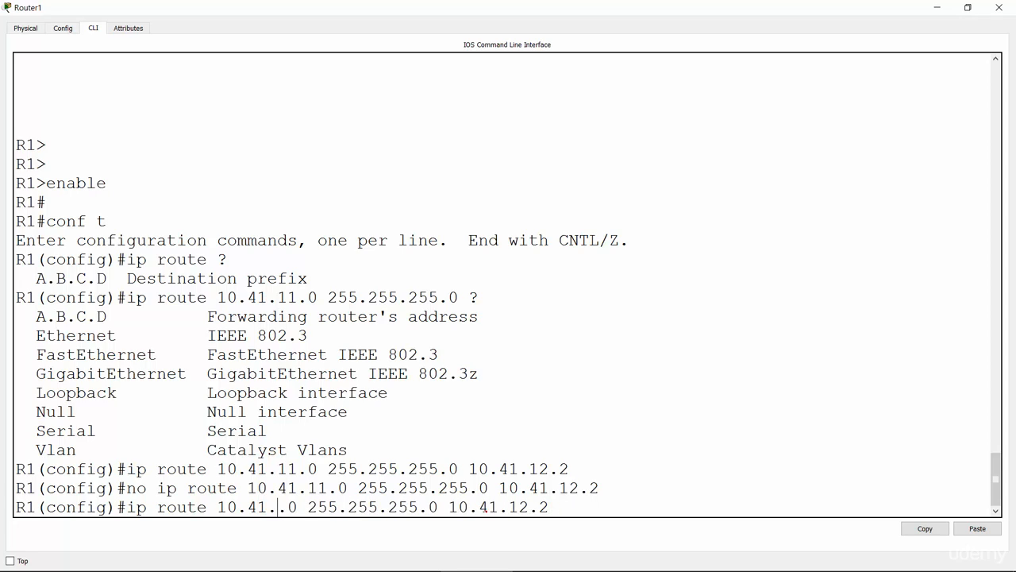
type("34")
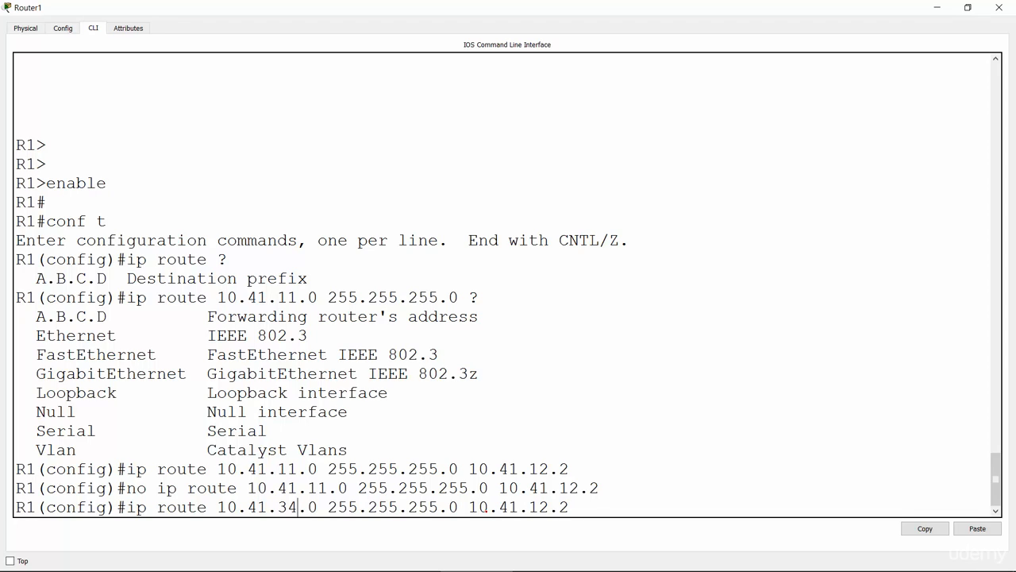
key("Return")
Add a static route on R1 to 10.41.33.0 255.255.255.0 via next hop 10.41.12.2.
key("Up")
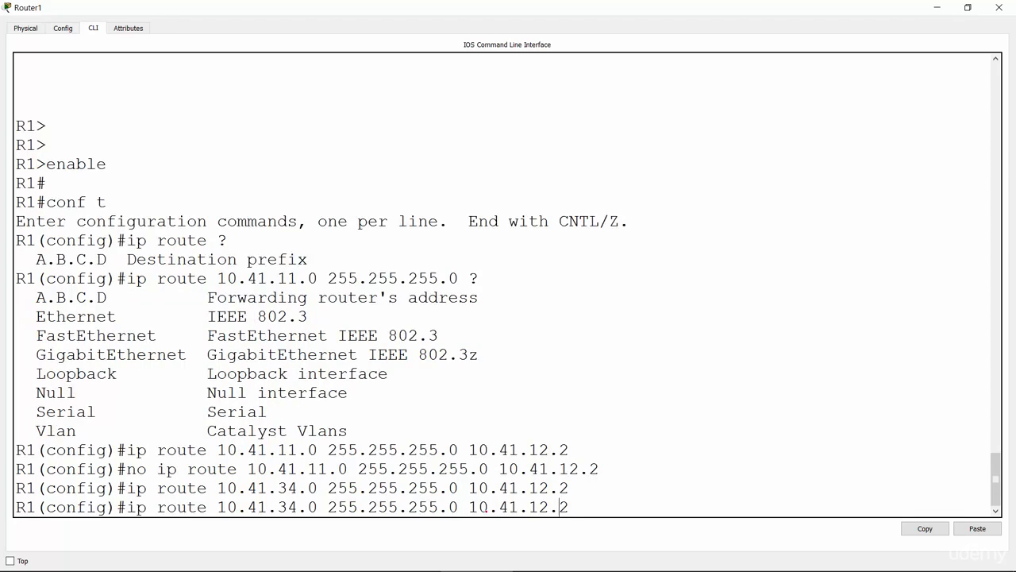
key("Left")
key("Left")
key("Left")
key("Left")
key("Left")
key("Left")
key("Left")
key("Left")
key("Left")
key("Left")
key("Left")
key("Left")
key("Left")
key("Left")
key("Left")
key("Left")
key("Left")
key("Left")
key("Left")
key("Left")
key("Left")
key("Left")
key("Left")
key("Left")
key("Left")
key("Left")
key("Left")
key("BackSpace")
type("3")
key("Return")
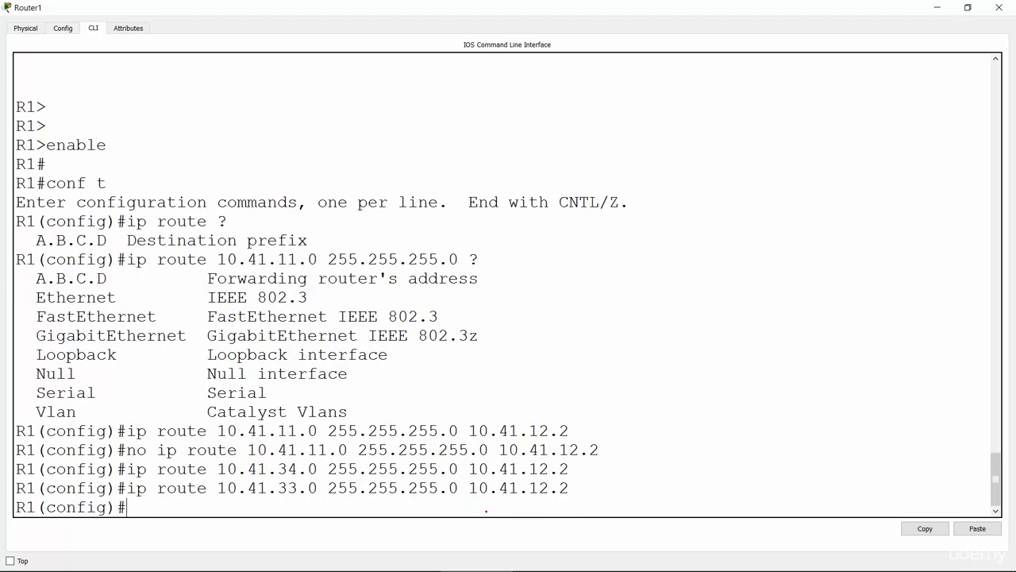
Add a static route on R1 to 10.41.44.0 255.255.255.0 via next hop 10.41.12.2.
key("Up")
key("Left")
key("Left")
key("Left")
key("Left")
key("Left")
key("Left")
key("Left")
key("Left")
key("Left")
key("Left")
key("Left")
key("Left")
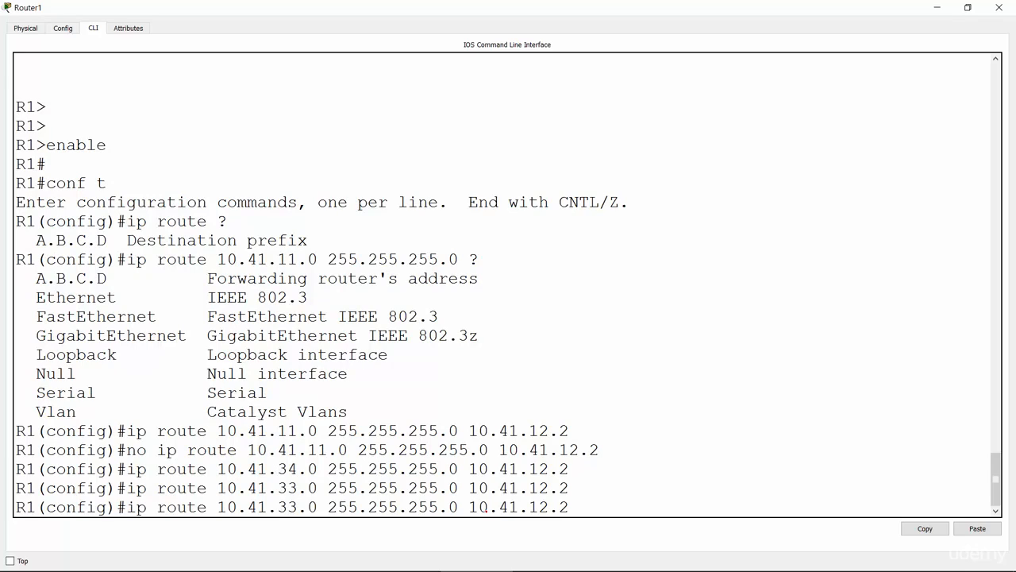
key("BackSpace")
key("BackSpace")
type("44")
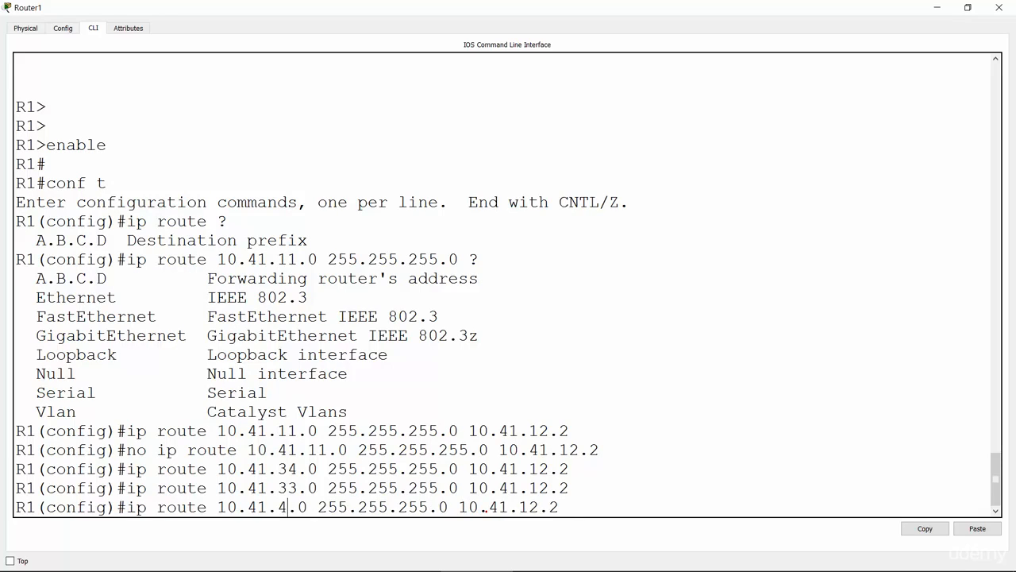
key("Return")
Add a static route on R1 to 10.41.24.0 255.255.255.0 via next hop 10.41.12.2.
key("Up")
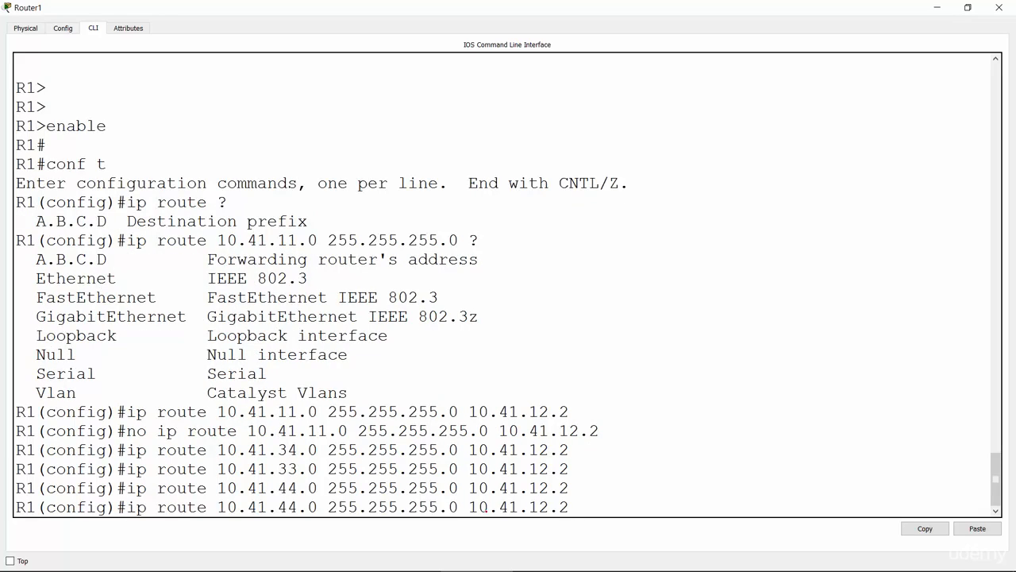
key("Left")
key("Left")
key("Left")
key("Left")
key("Left")
key("Left")
key("Left")
key("Left")
key("Left")
key("Left")
key("Left")
key("Left")
key("Left")
key("BackSpace")
type("2")
key("Return")
Add a static route on R1 to 10.41.22.0 255.255.255.0 via next hop 10.41.12.2.
key("Up")
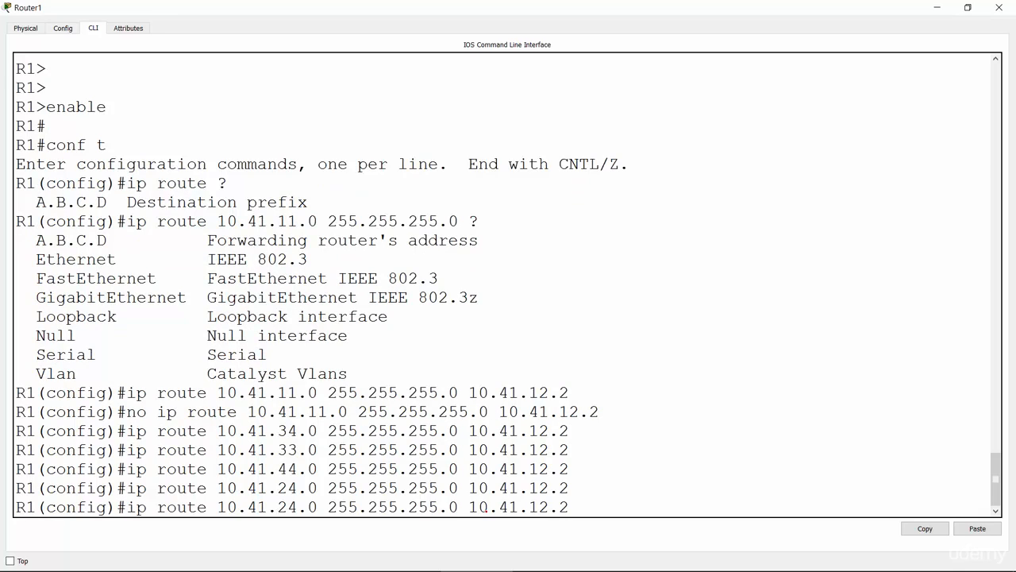
key("Left")
key("Left")
key("Left")
key("Left")
key("Left")
key("Left")
key("Left")
key("Left")
key("Left")
key("Left")
key("Left")
key("Left")
key("Left")
key("Left")
key("Left")
key("Left")
key("Left")
key("Left")
key("Left")
key("Left")
key("BackSpace")
key("BackSpace")
type("22")
key("Return")
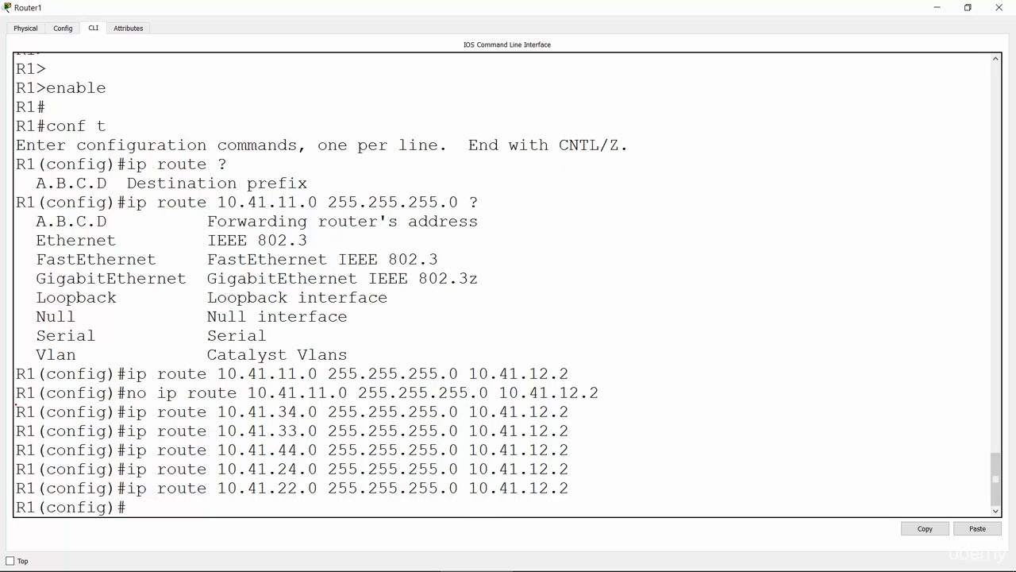
Review R1's entered static routes, examining the destination, mask and next hop of the 10.41.22.0 route.
left_click_drag(15, 405, 594, 490)
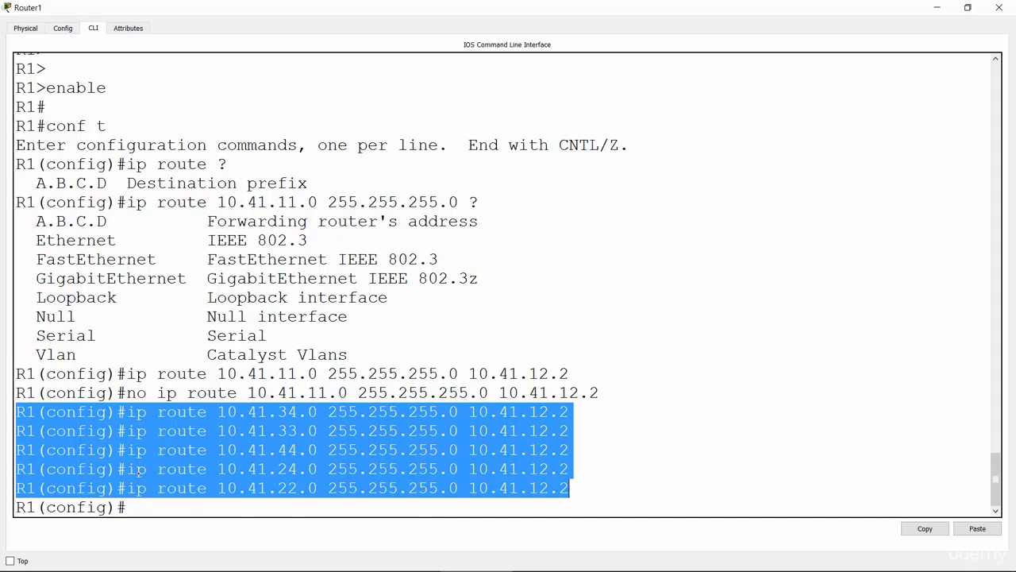
left_click(136, 487)
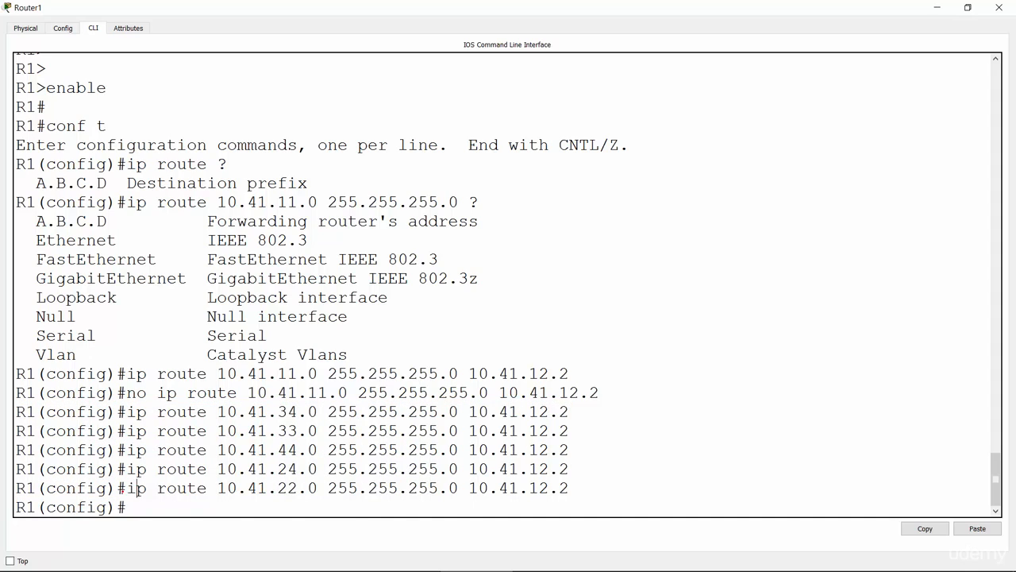
left_click_drag(128, 487, 317, 487)
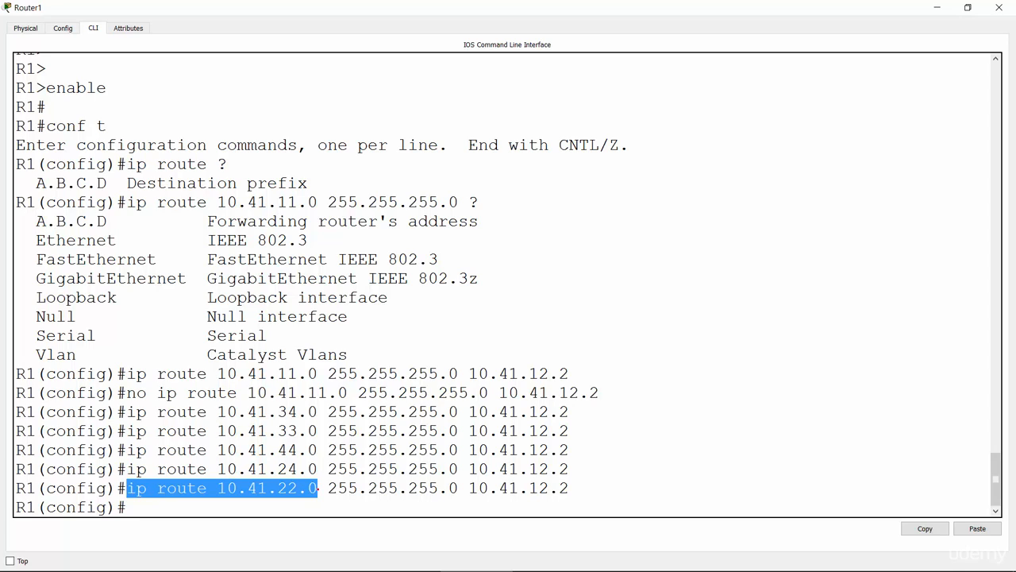
left_click_drag(318, 487, 574, 490)
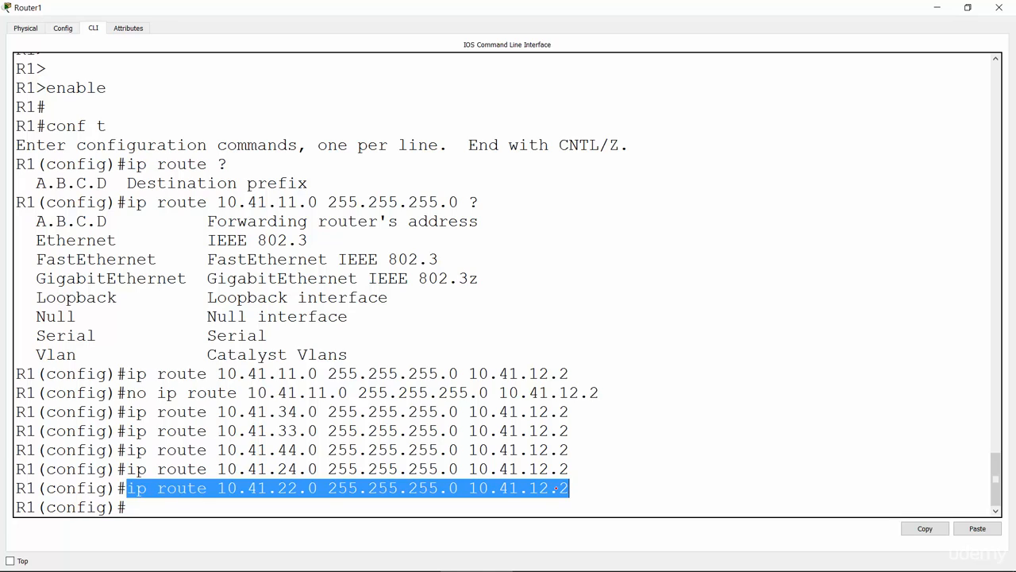
left_click(557, 488)
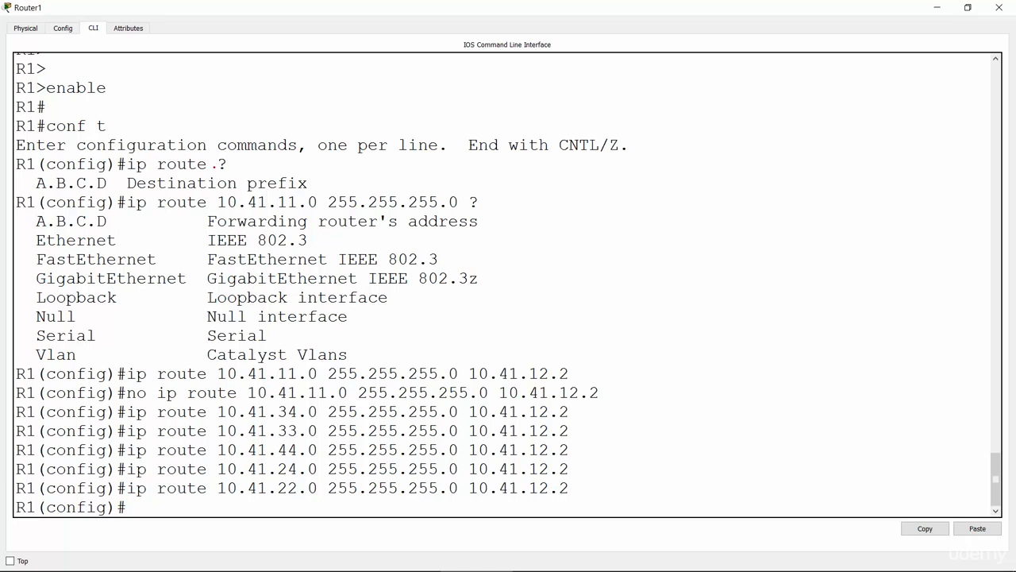
Leave R1's console, open Router2's command line at full size and enter global configuration mode on R2.
left_click(937, 7)
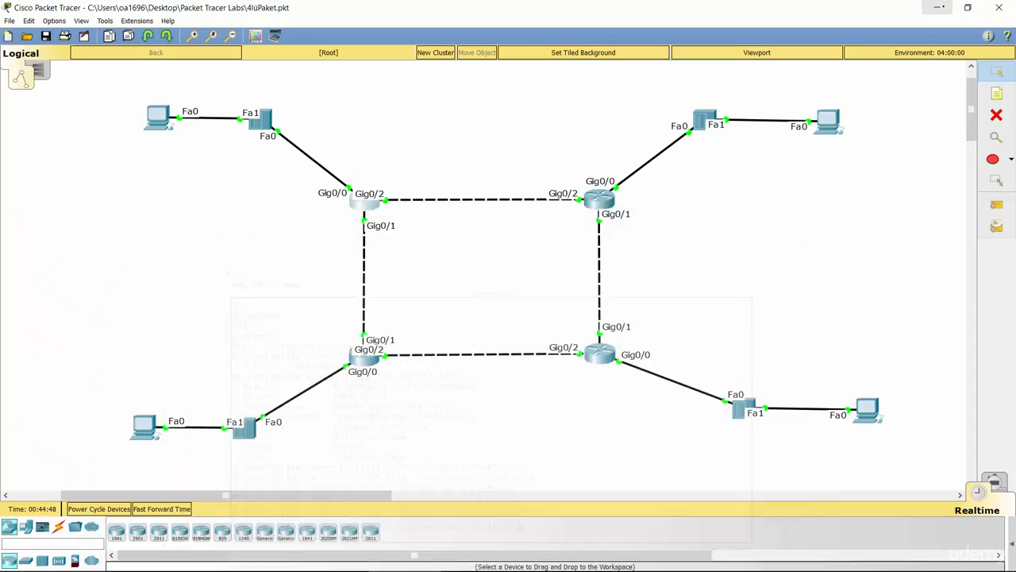
left_click(599, 198)
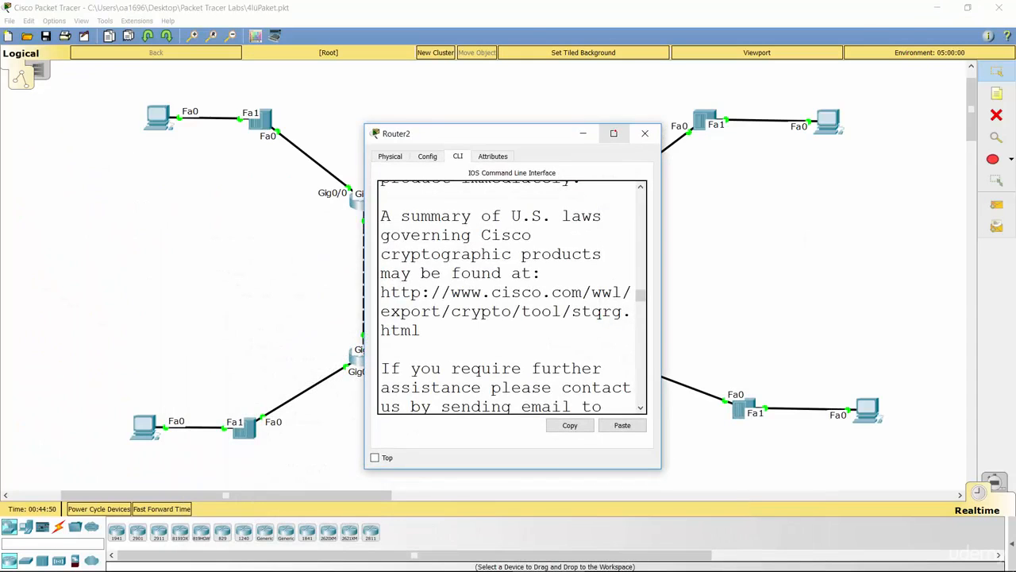
left_click(614, 134)
key("Return")
key("Return")
key("Return")
type("enable")
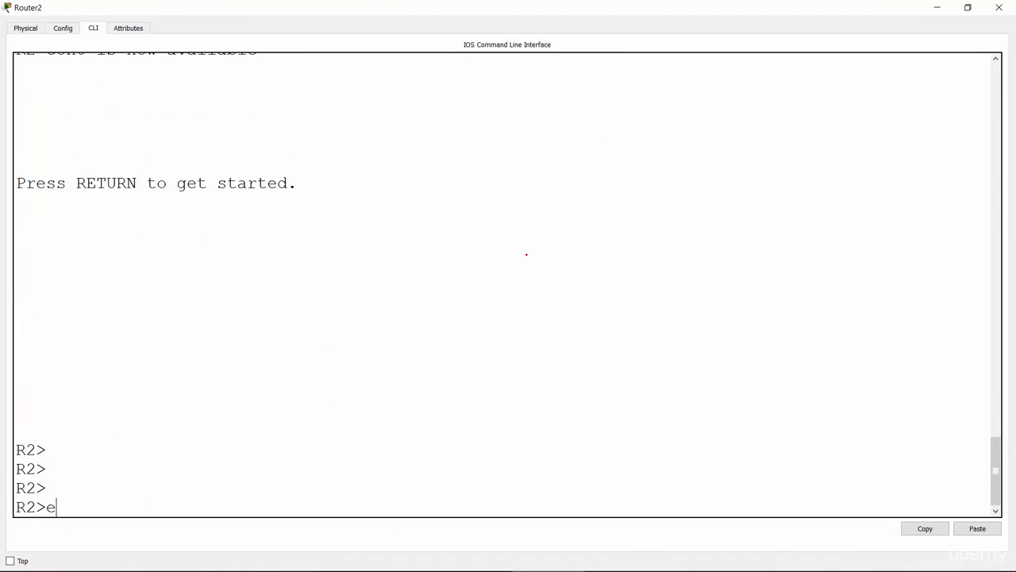
key("Return")
type("conf t")
key("Return")
key("Return")
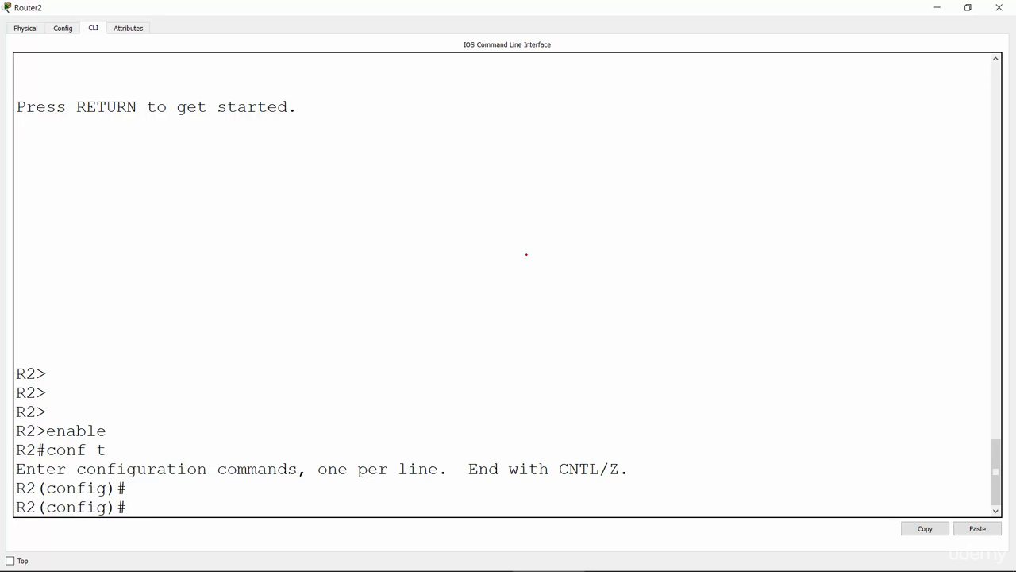
Add a static route on R2 to 10.41.11.0 255.255.255.0 via next hop 10.41.24.4.
type("ip")
type("rou")
key("Tab")
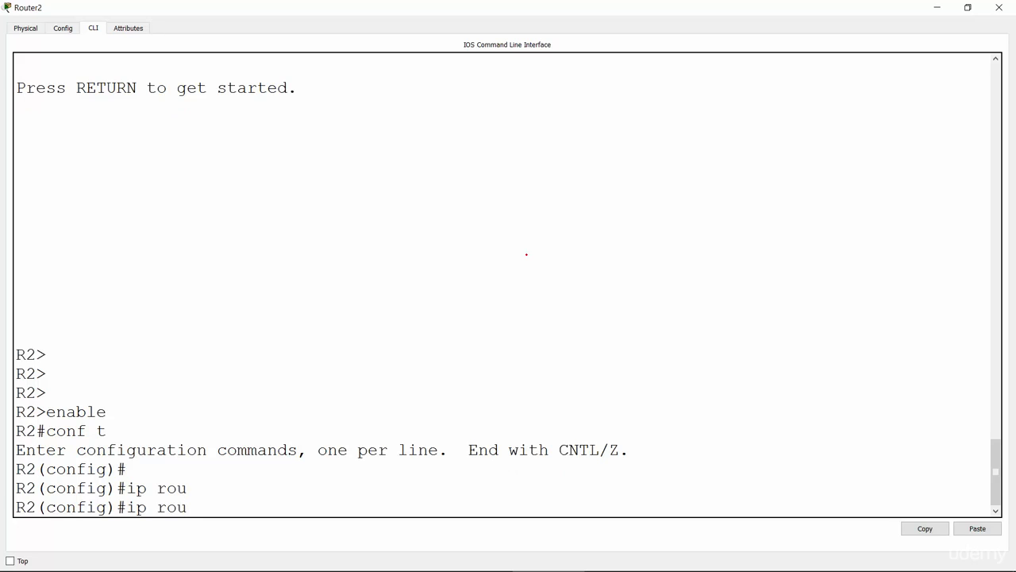
type("te")
key("Tab")
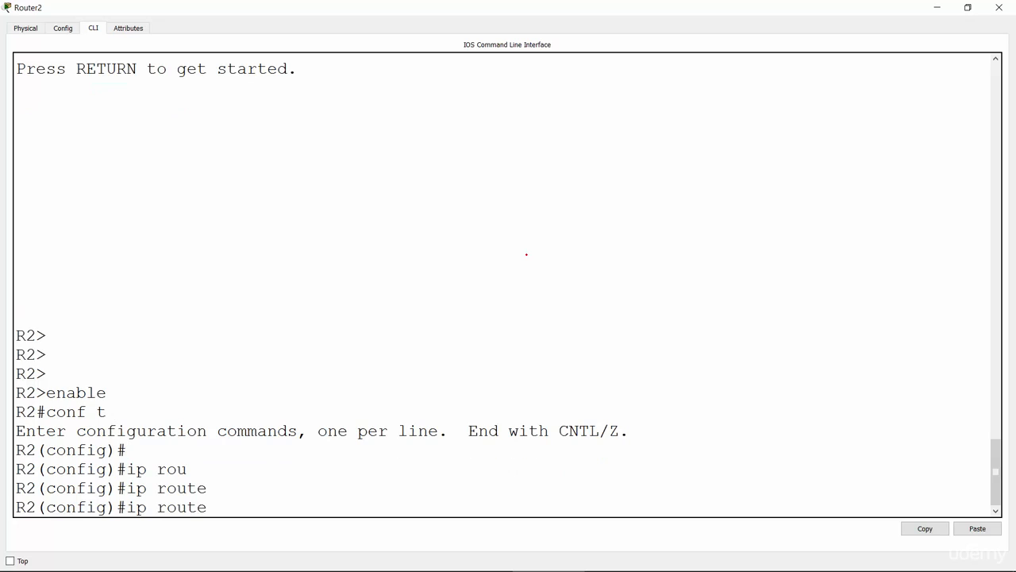
type("10.41.11.0 255.255.2")
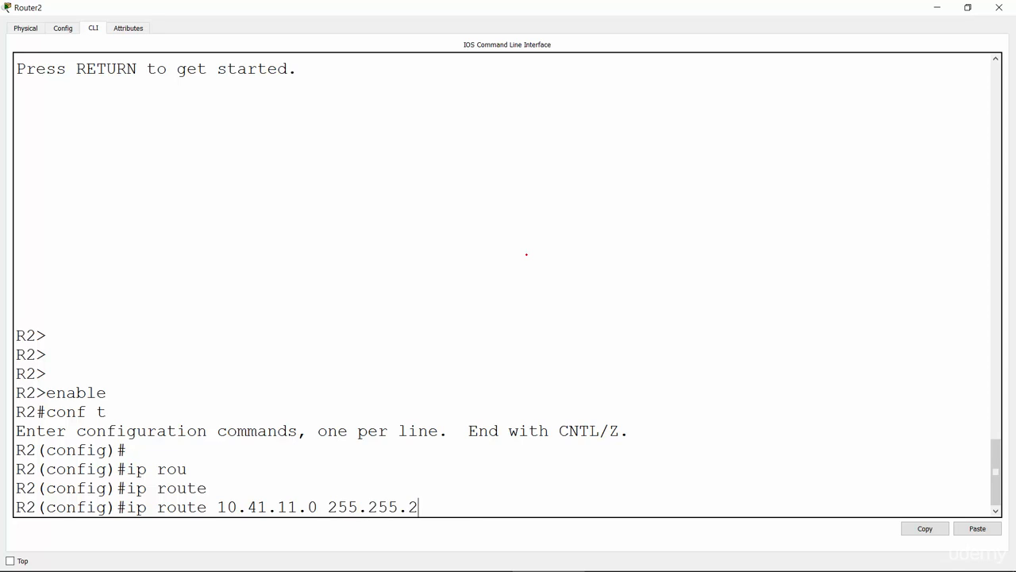
type("55.0 10.41.24.")
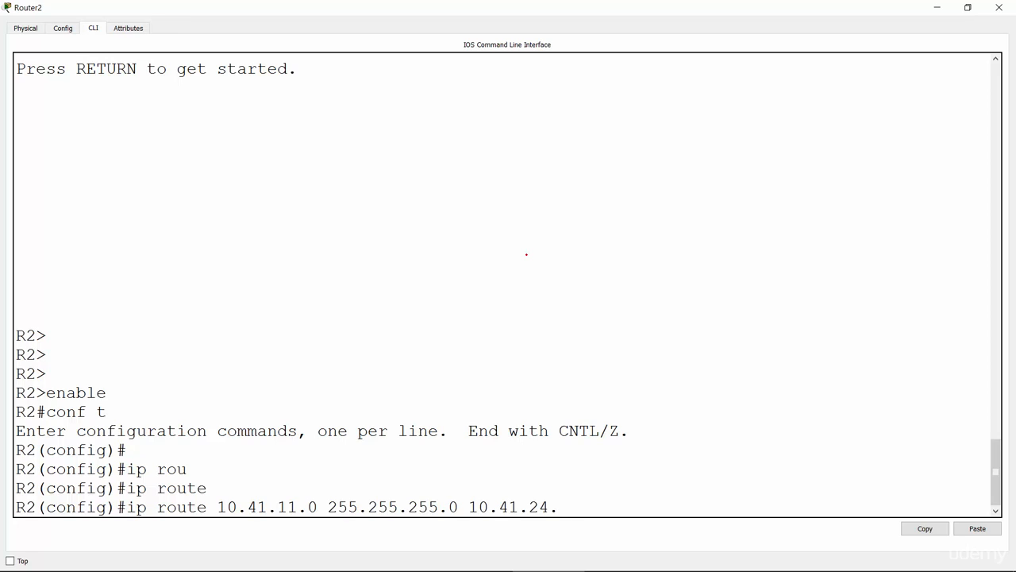
type("4")
key("Return")
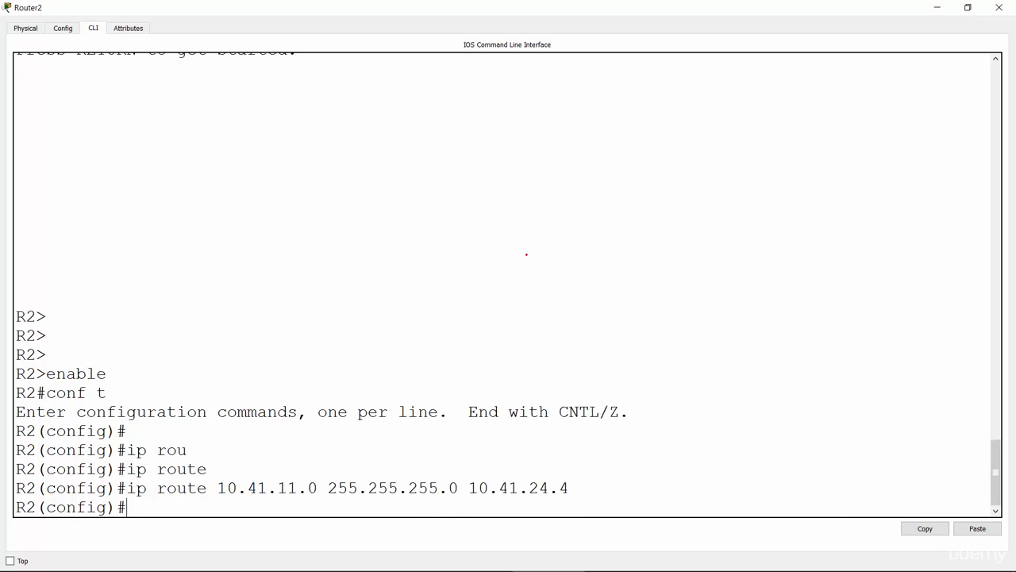
Add a static route on R2 to 10.41.13.0 255.255.255.0 via next hop 10.41.24.4.
key("Up")
key("Left")
key("Left")
key("Left")
key("Left")
key("Left")
key("Left")
key("Left")
key("Left")
key("Left")
key("Left")
key("Left")
key("Left")
key("Left")
key("Left")
key("Left")
key("Left")
key("Left")
key("Left")
key("Left")
key("Left")
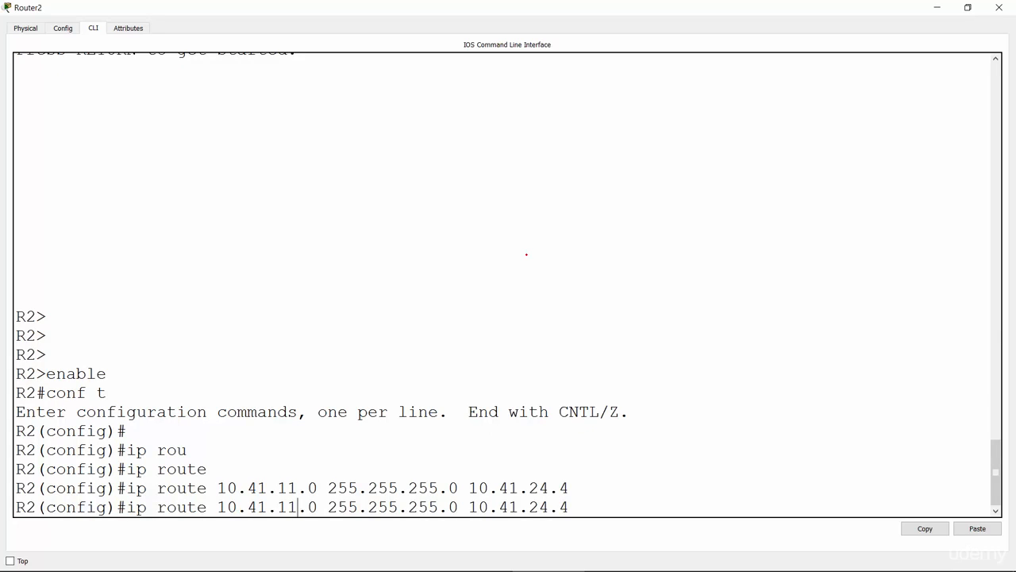
key("Left")
key("Right")
key("BackSpace")
type("3")
key("Return")
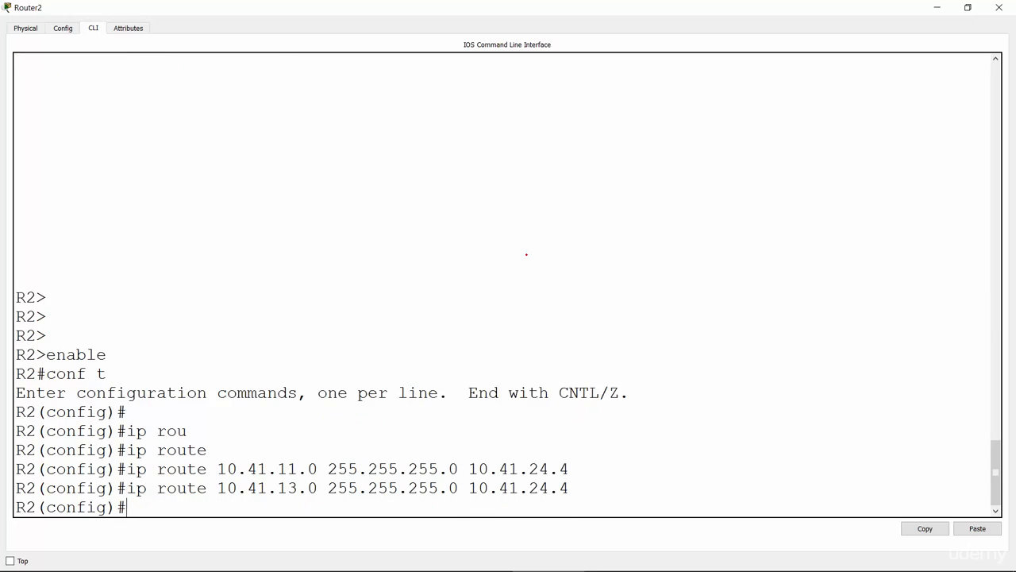
Add a static route on R2 to 10.41.33.0 255.255.255.0 via next hop 10.41.24.4.
key("Up")
key("Left")
key("Left")
key("Left")
key("Left")
key("Left")
key("Left")
key("Left")
key("Left")
key("Left")
key("Left")
key("Left")
key("Left")
key("Left")
key("Left")
key("Left")
key("Left")
key("Left")
key("Left")
key("Left")
key("Left")
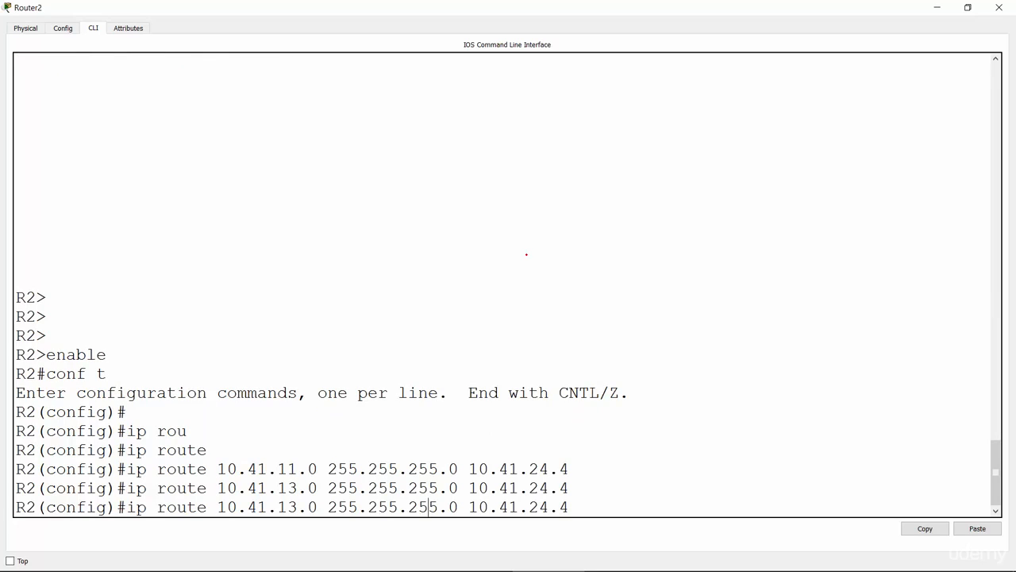
key("BackSpace")
type("3")
key("Return")
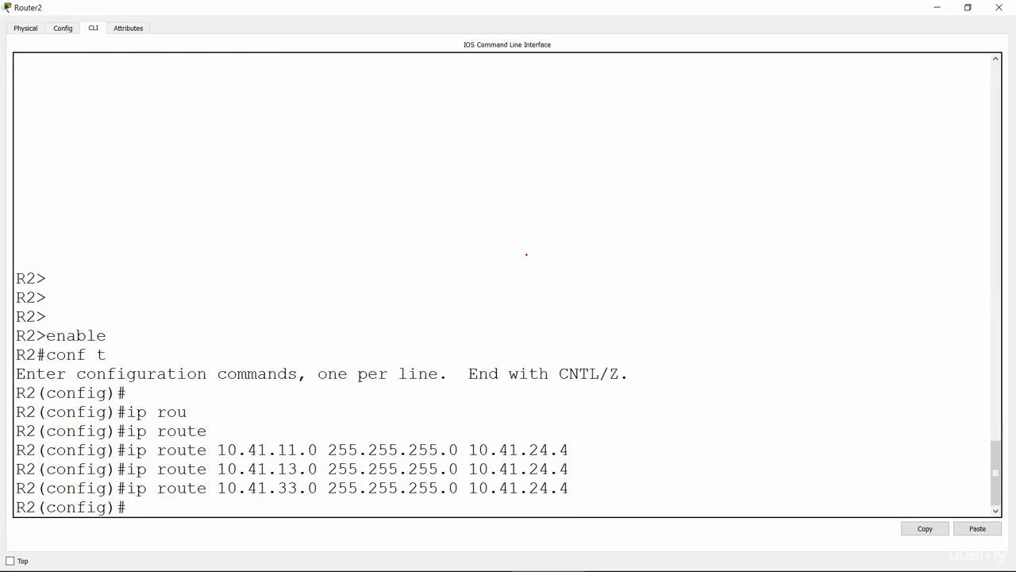
Add a static route on R2 to 10.41.34.0 255.255.255.0 via next hop 10.41.24.4.
key("Up")
key("Left")
key("Left")
key("Left")
key("Left")
key("Left")
key("Left")
key("Left")
key("Left")
key("Left")
key("Left")
key("Left")
key("Left")
key("Left")
key("Left")
key("Left")
key("Left")
key("Left")
key("Left")
key("Left")
key("Left")
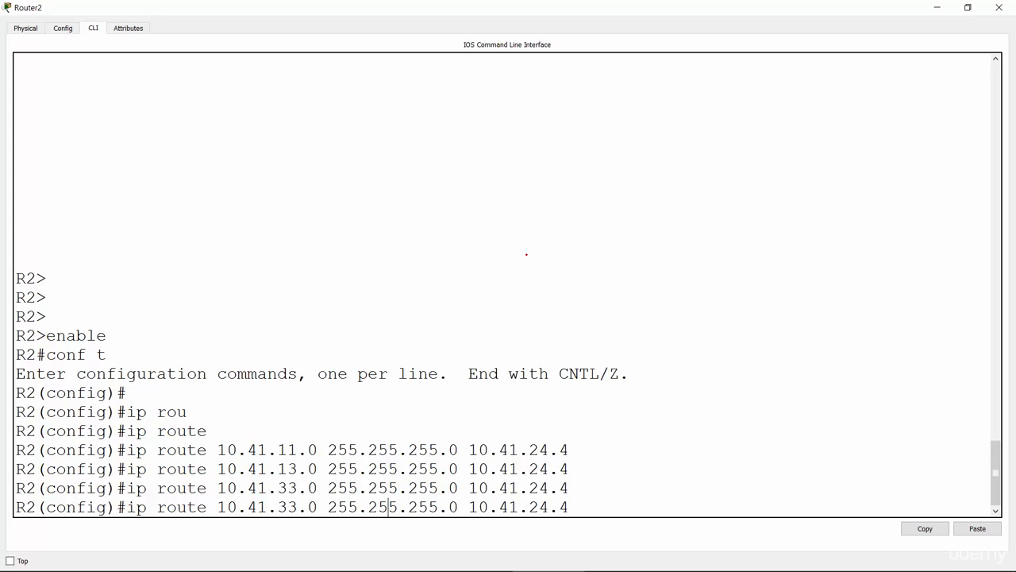
key("Left")
key("Left")
key("Left")
key("BackSpace")
type("4")
key("Return")
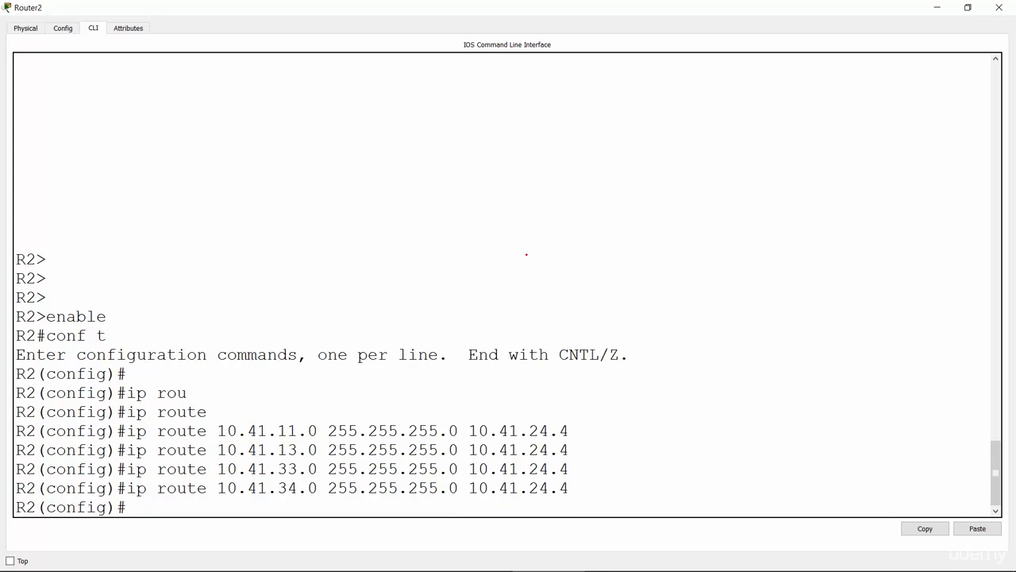
Add a static route on R2 to 10.41.44.0 255.255.255.0 via next hop 10.41.24.4.
key("Up")
key("Left")
key("Left")
key("Left")
key("Left")
key("Left")
key("Left")
key("Left")
key("Left")
key("Left")
key("Left")
key("Left")
key("Left")
key("Left")
key("Left")
key("Left")
key("Left")
key("Left")
key("Left")
key("Left")
key("Left")
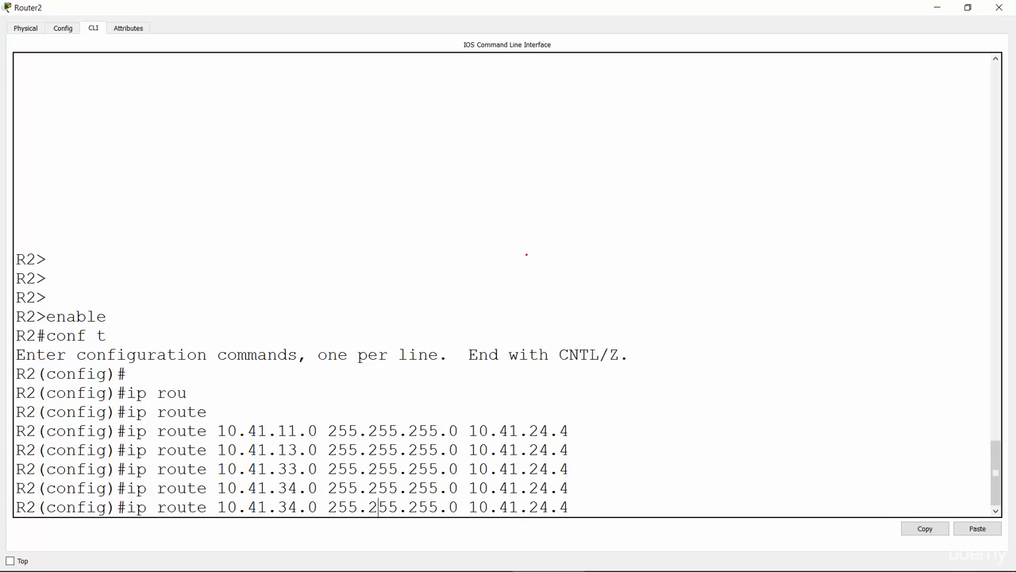
key("Right")
key("BackSpace")
type("4")
key("Return")
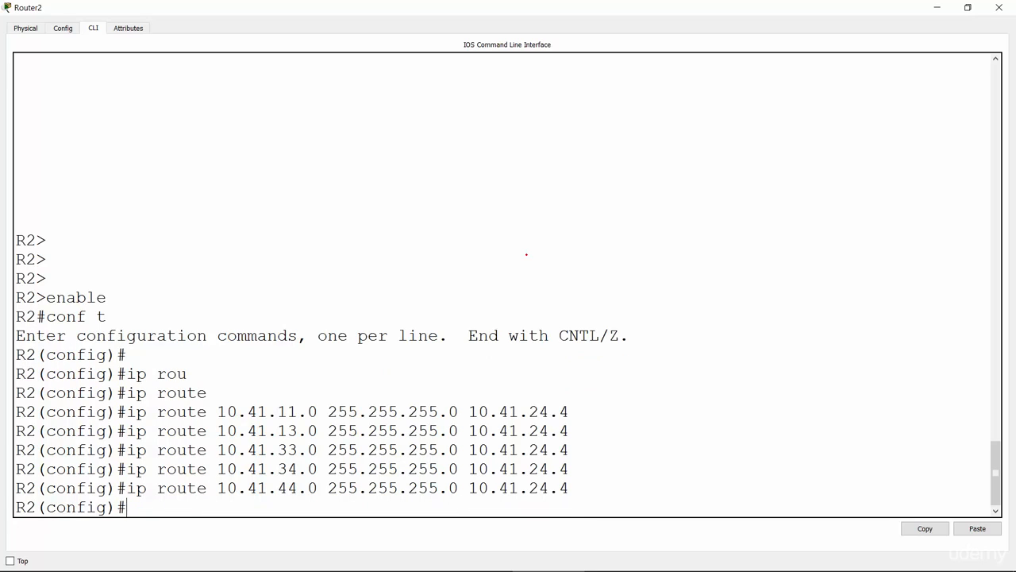
Leave R2's console, open Router3's command line at full size and enter global configuration mode on R3.
left_click(936, 7)
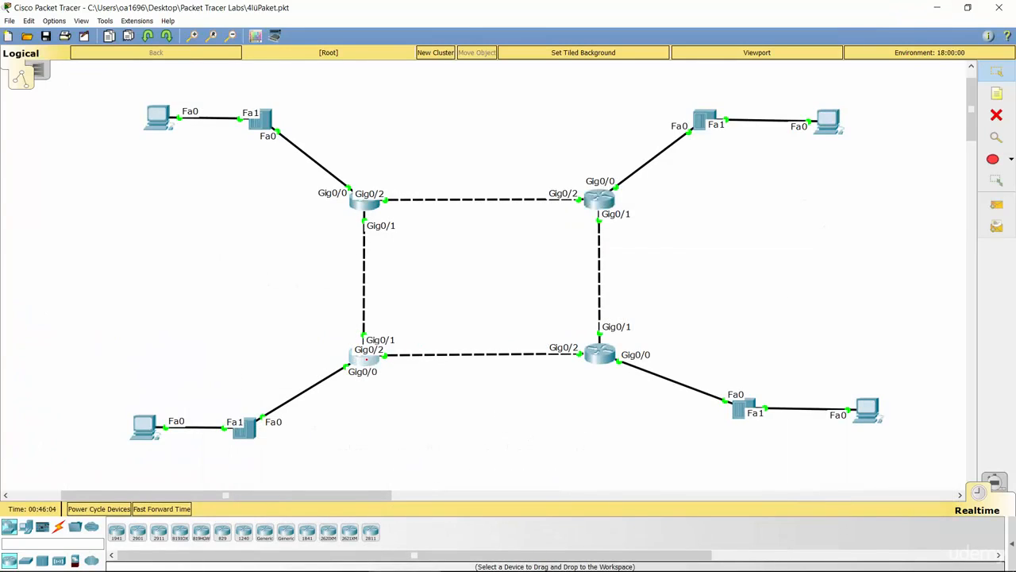
left_click(365, 357)
left_click(614, 133)
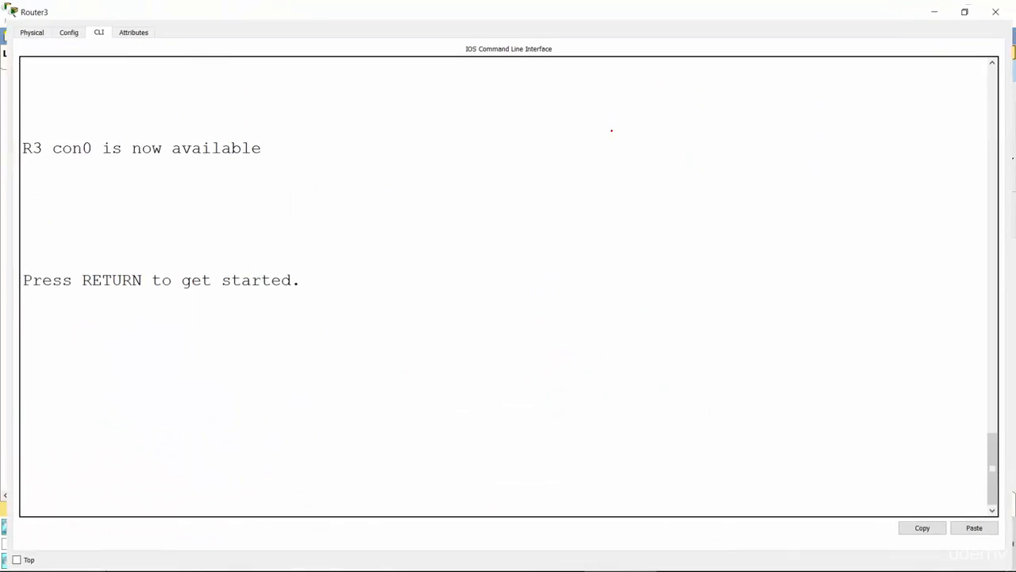
key("Return")
key("Return")
key("Return")
key("Return")
key("Return")
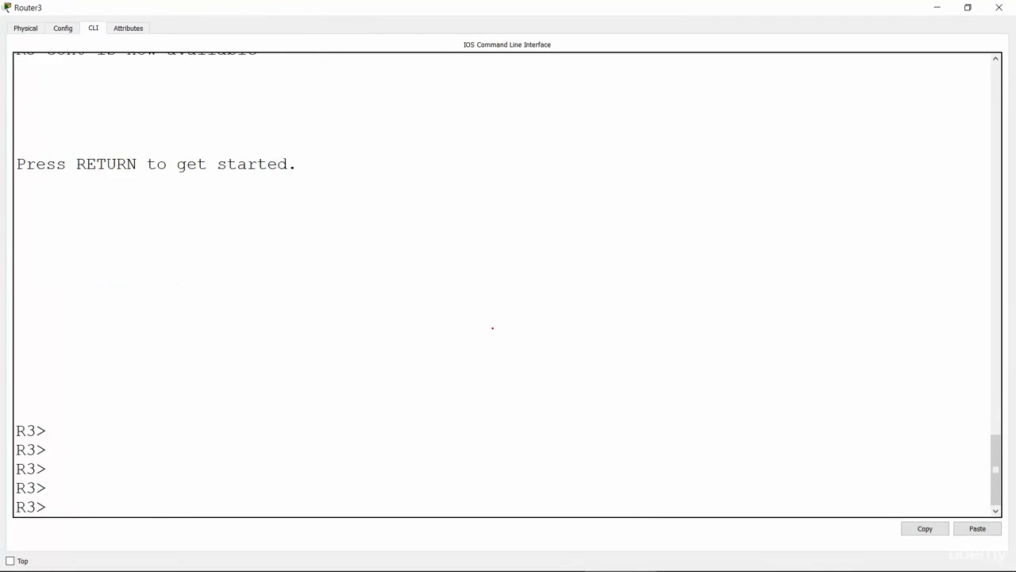
type("enable")
key("Return")
type("conf t")
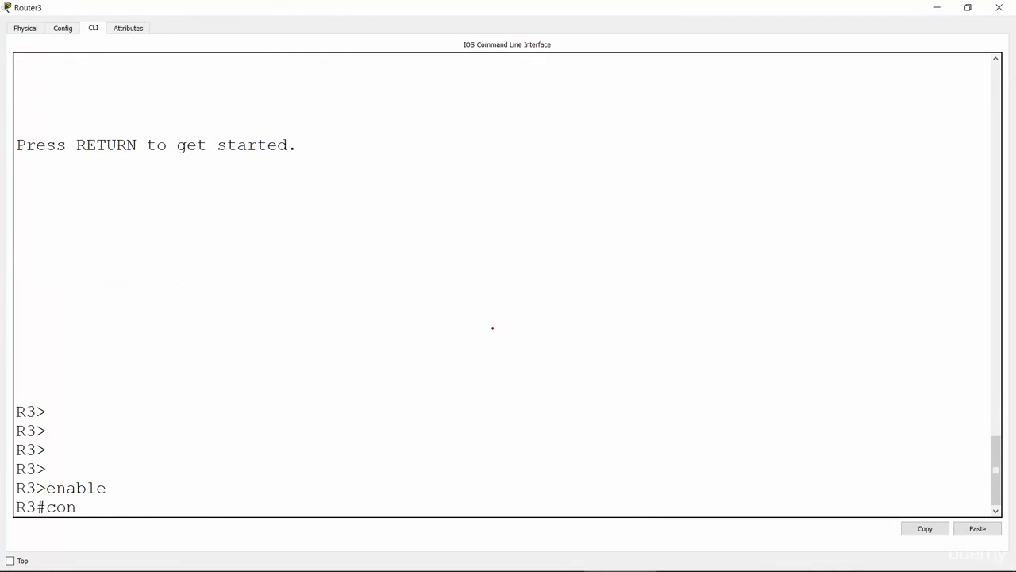
key("Return")
Add a static route on R3 to 10.41.11.0 255.255.255.0 via next hop 10.41.13.1, consulting the ip route help for the arguments.
type("ip rou")
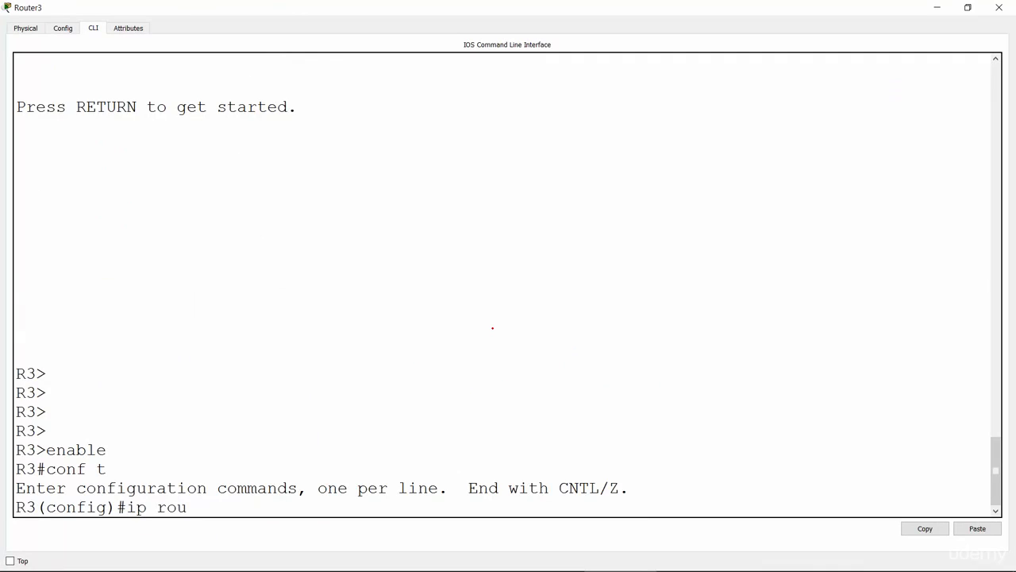
key("Tab")
type("t")
key("Tab")
key("Tab")
type("e")
key("Tab")
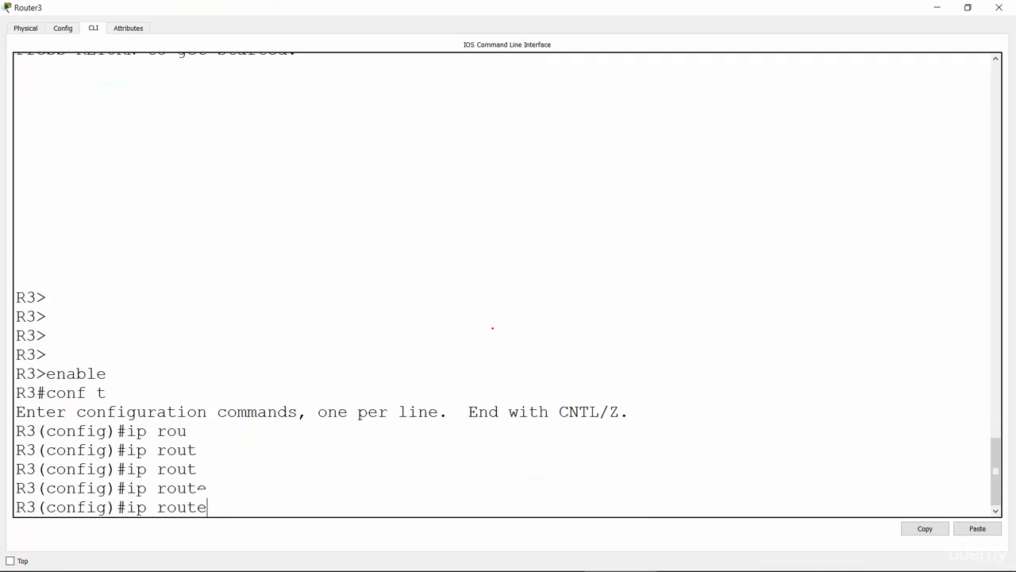
type("?")
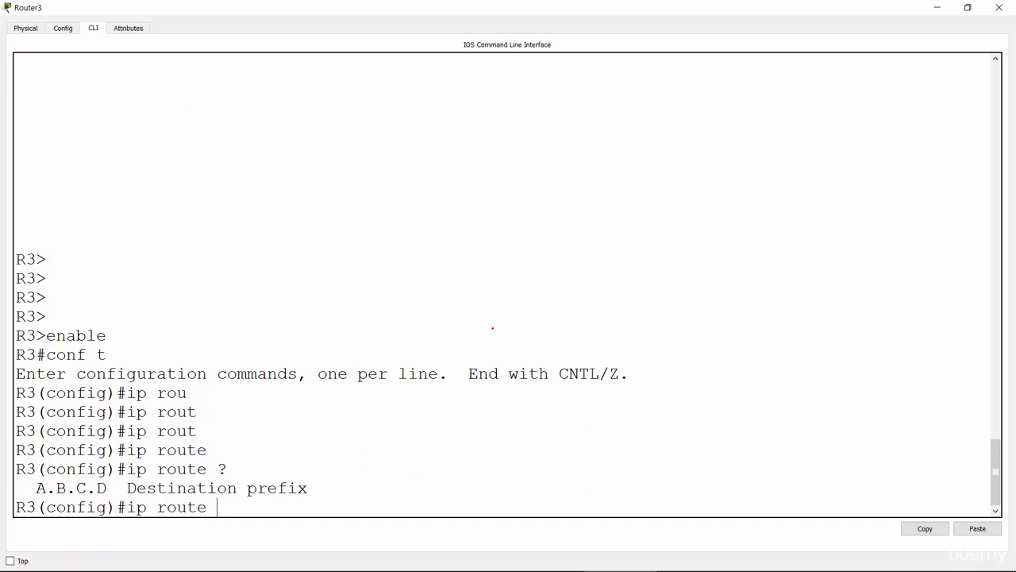
type("10.41.11.0 255")
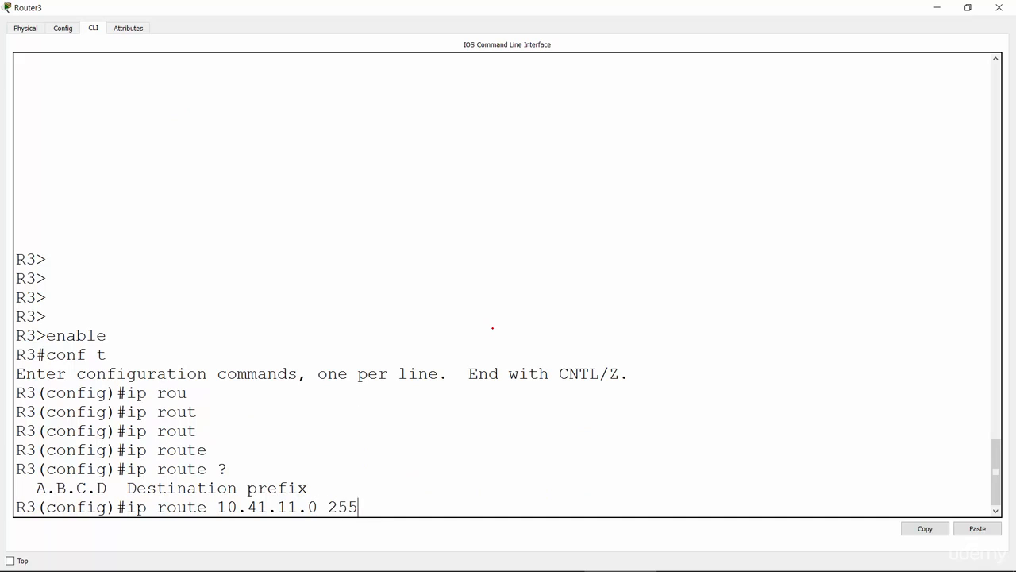
type(".255.255.0 10.41")
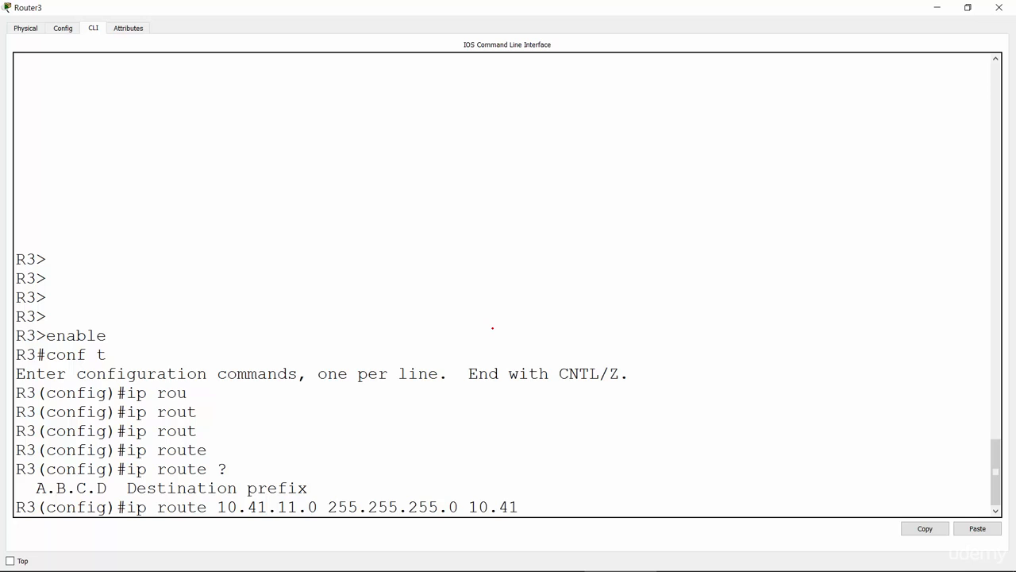
type(".13.1")
key("Return")
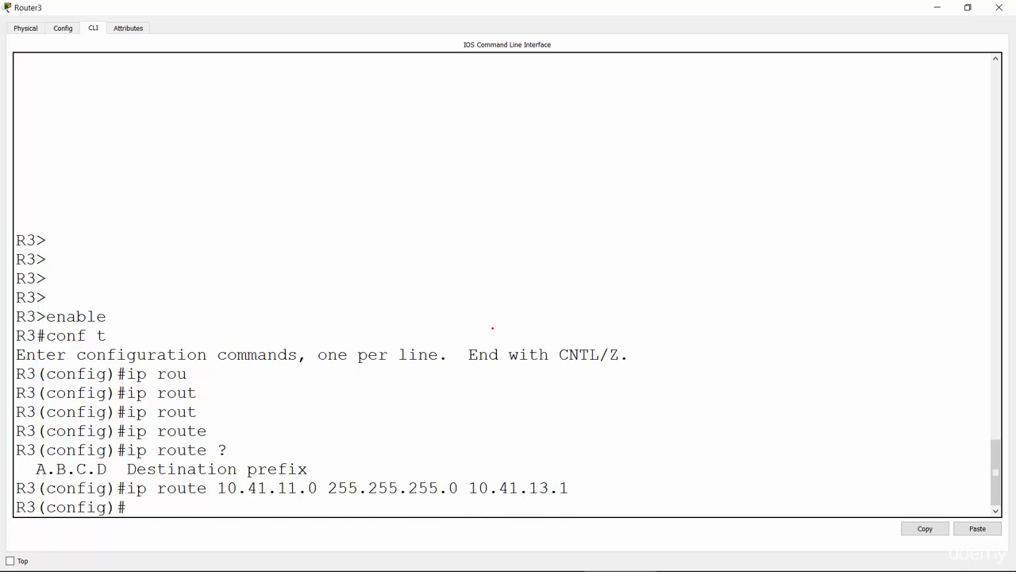
Add a static route on R3 to 10.41.12.0 255.255.255.0 via next hop 10.41.13.1.
key("Up")
key("Left")
key("Left")
key("Left")
key("Left")
key("Left")
key("Left")
key("Left")
key("Left")
key("Left")
key("Left")
key("Left")
key("Left")
key("Left")
key("Left")
key("Left")
key("Left")
key("Left")
key("Left")
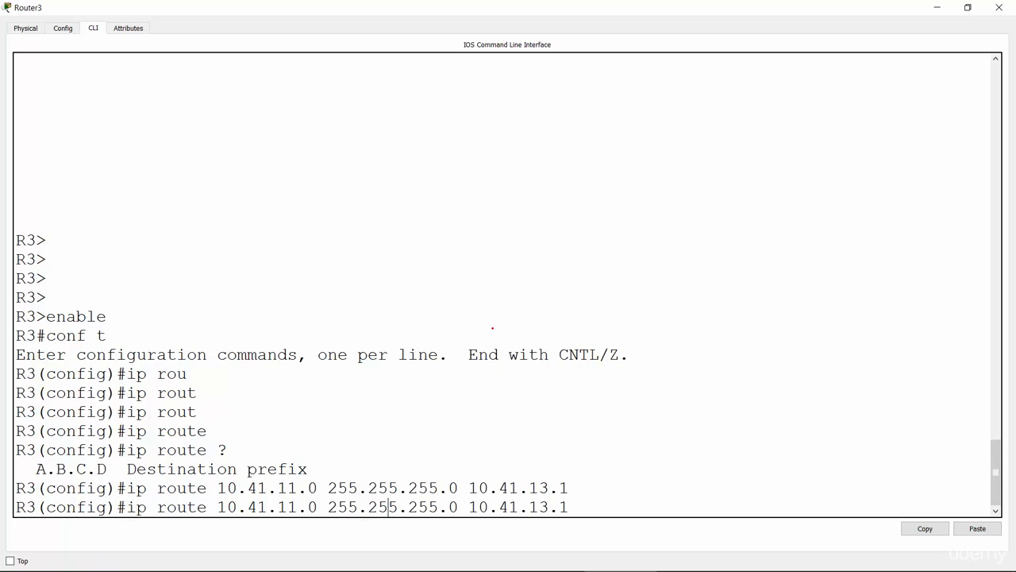
key("Left")
key("Left")
key("Left")
key("Left")
key("Left")
key("Left")
key("Left")
key("Left")
key("Left")
key("BackSpace")
type("2")
key("Return")
Add a static route on R3 to 10.41.22.0 255.255.255.0 via next hop 10.41.13.1.
key("Up")
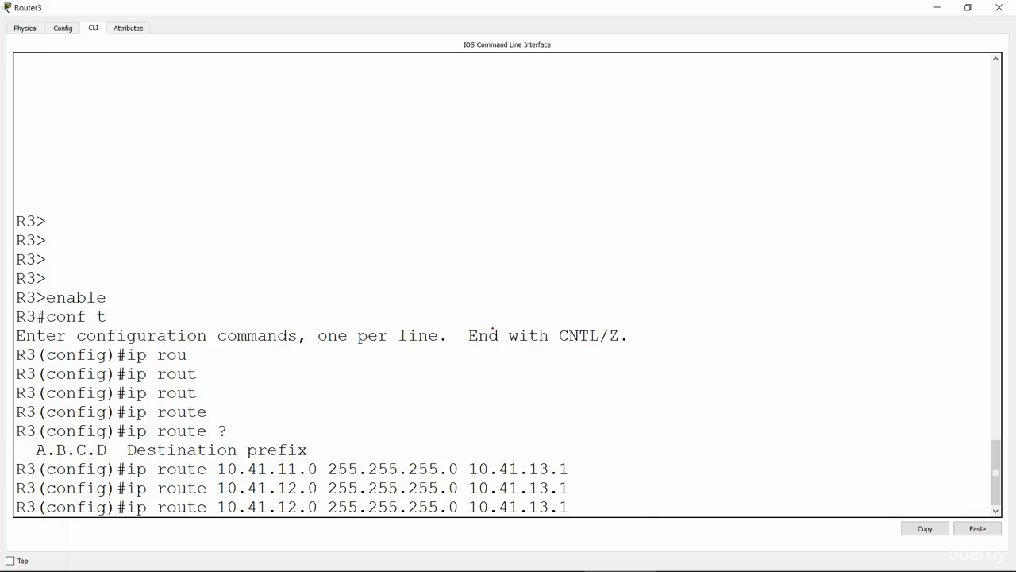
key("Right")
key("BackSpace")
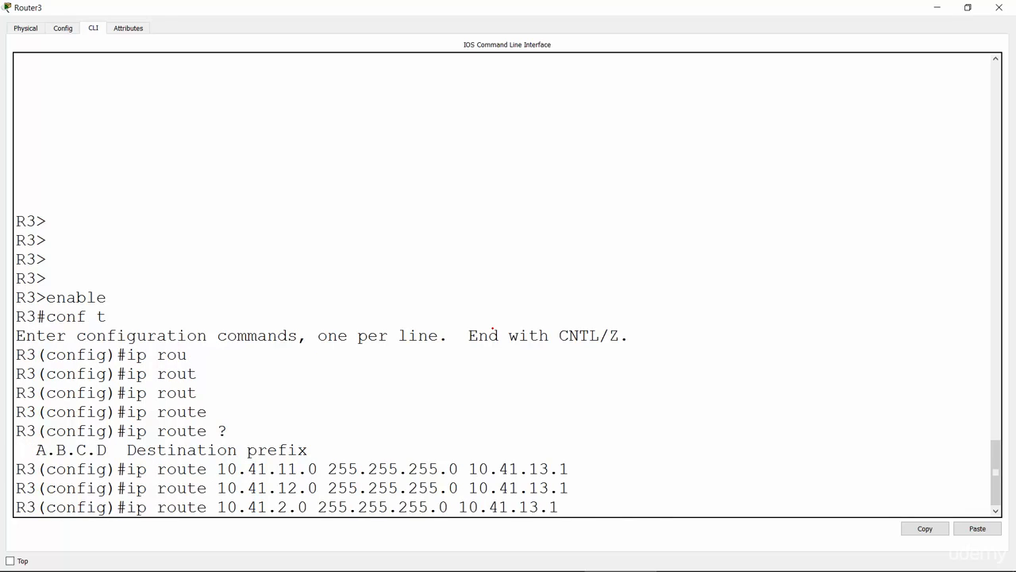
type("2")
key("Return")
Add a static route on R3 to 10.41.24.0 255.255.255.0 via next hop 10.41.13.1.
key("Up")
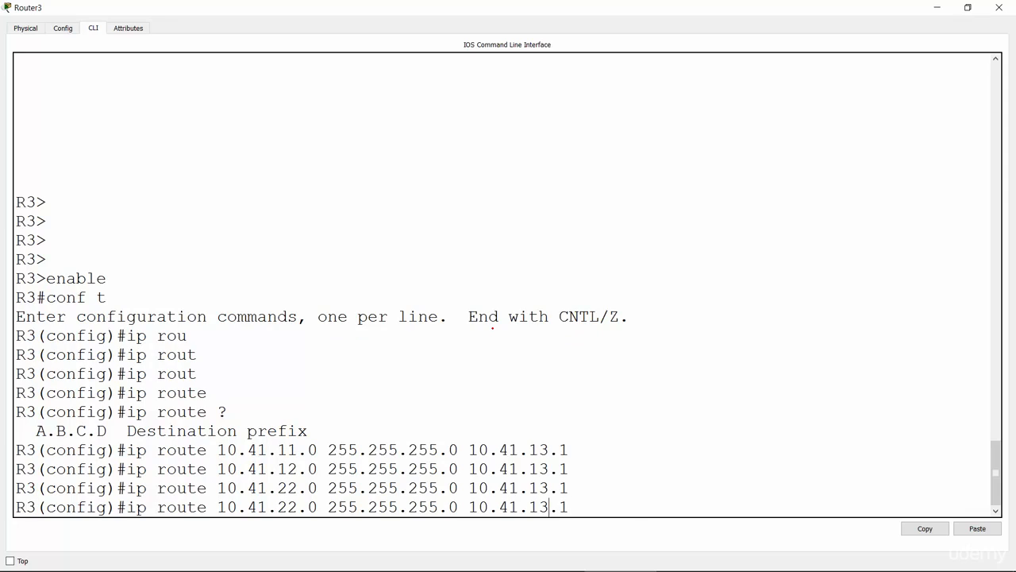
key("Left")
key("Left")
key("Left")
key("Left")
key("Left")
key("Left")
key("Left")
key("Left")
key("Left")
key("Left")
key("Left")
key("Left")
key("Left")
key("Left")
key("Left")
key("Left")
key("BackSpace")
type("4")
key("Return")
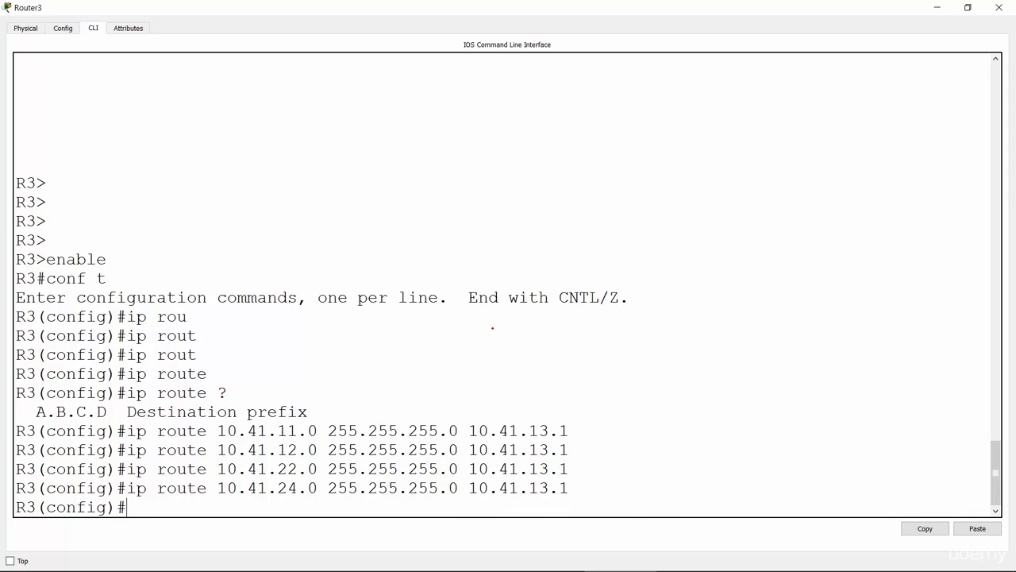
Add a static route on R3 to 10.41.44.0 255.255.255.0 via next hop 10.41.13.1.
key("Up")
key("Left")
key("Left")
key("Left")
key("Left")
key("Left")
key("Left")
key("Left")
key("Left")
key("Left")
key("Left")
key("Left")
key("Left")
key("Left")
key("Left")
key("Left")
key("Left")
key("Left")
key("Left")
key("Left")
key("Left")
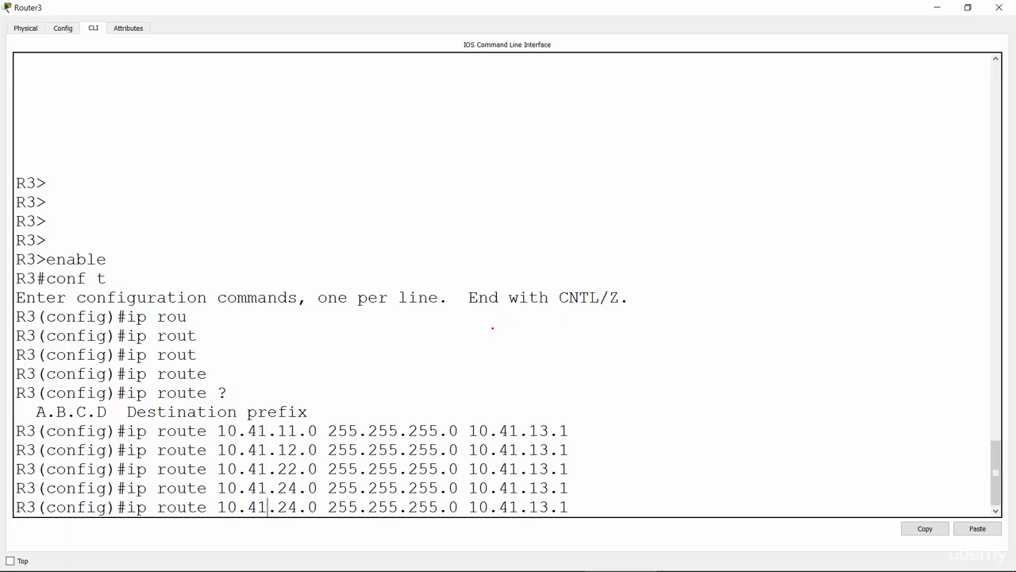
key("Right")
key("Right")
key("BackSpace")
type("4")
key("Return")
key("Return")
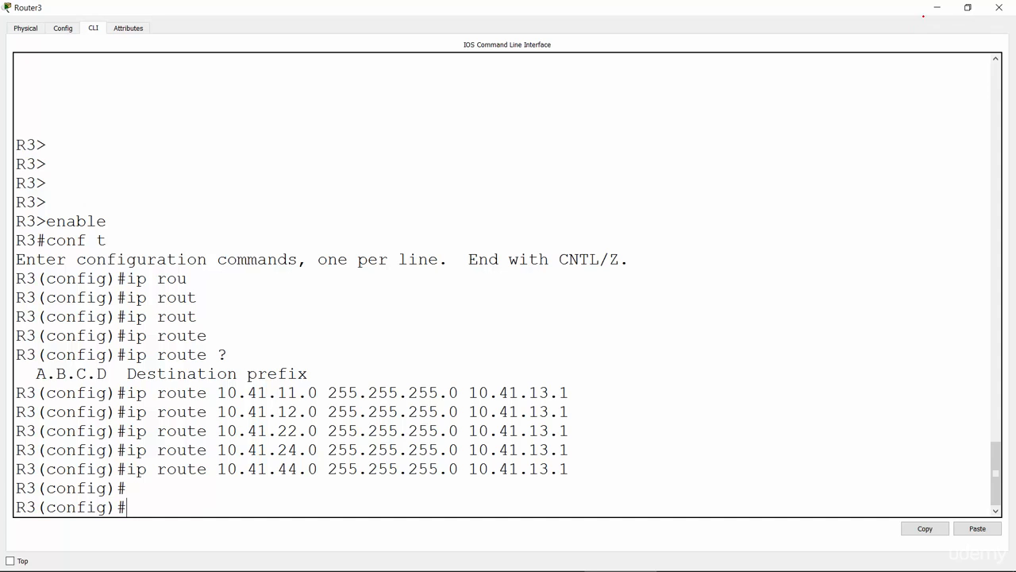
Leave R3's console, open Router4's command line at full size and enter global configuration mode on R4.
left_click(936, 6)
left_click(601, 354)
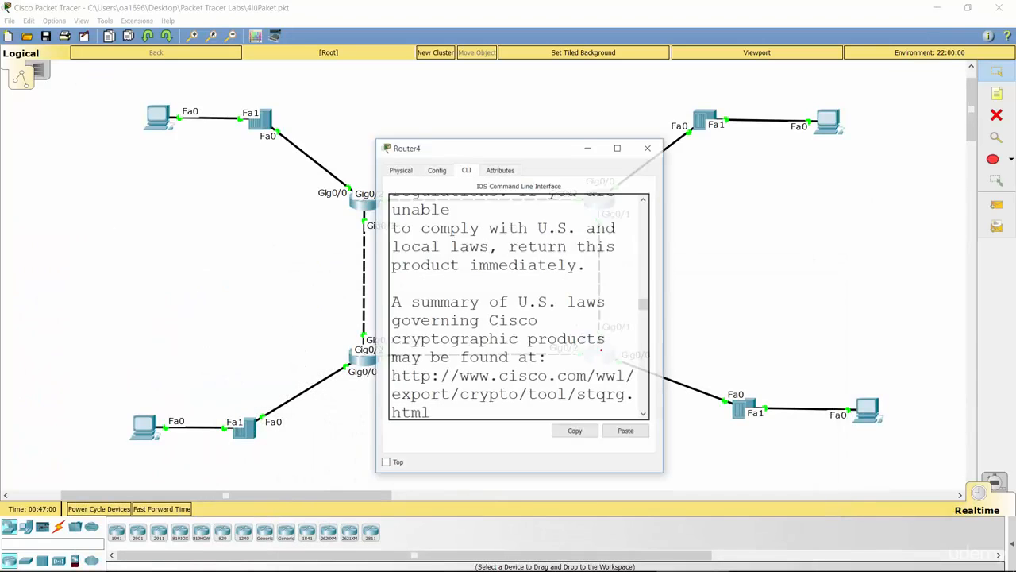
left_click(614, 133)
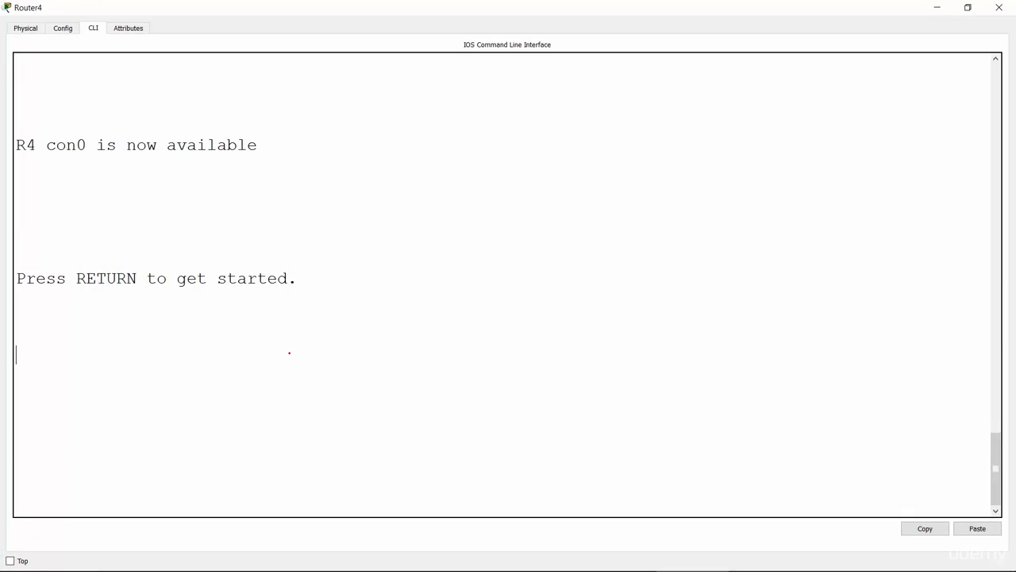
key("Return")
key("Return")
key("Return")
key("Return")
type("enable")
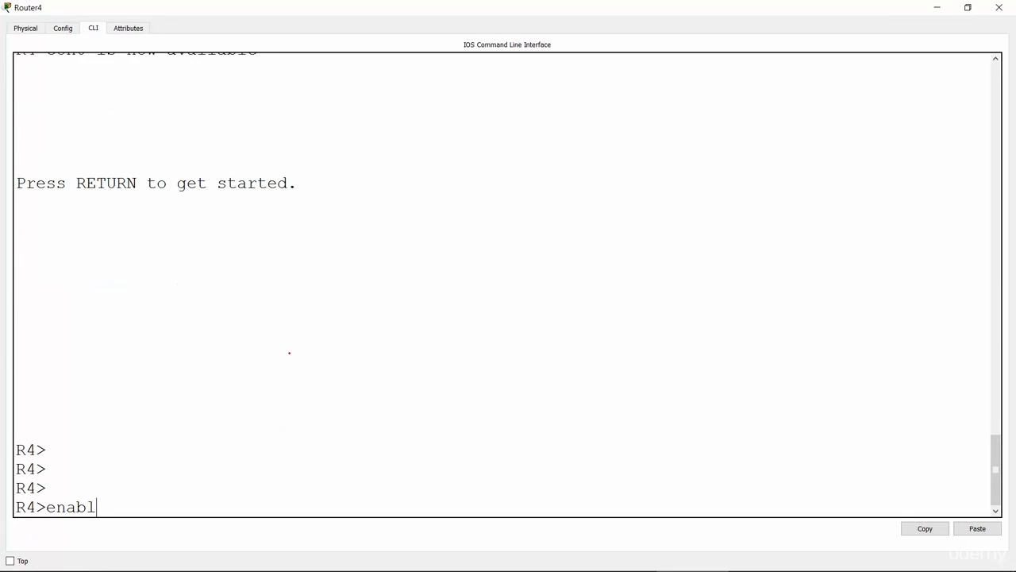
key("Return")
key("Return")
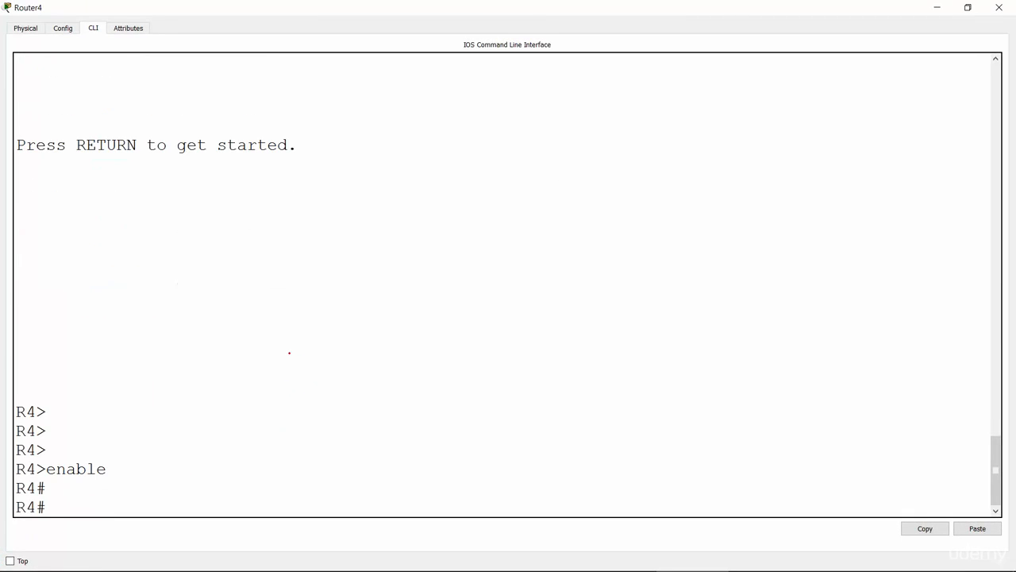
type("conf t")
key("Return")
Add a static route on R4 to 10.41.11.0 255.255.255.0 via next hop 10.41.34.3.
type("ip")
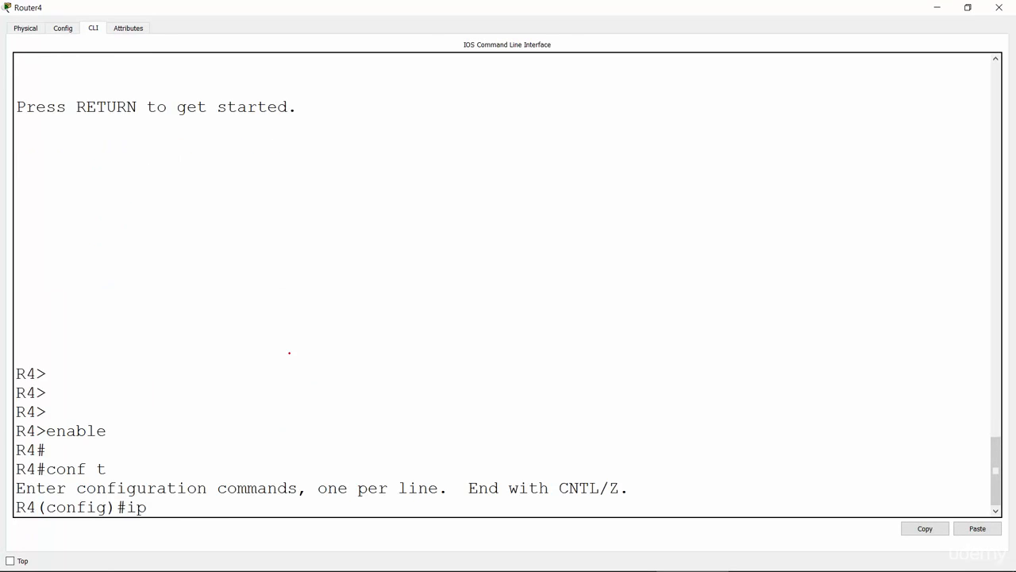
type(" route 10.41.11.0.")
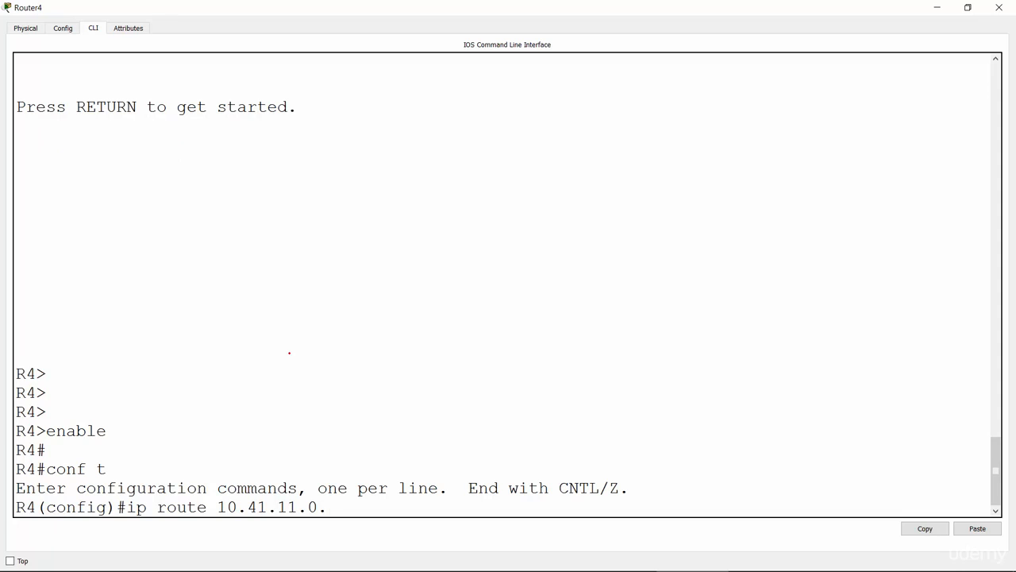
key("BackSpace")
type(" 255.255.25")
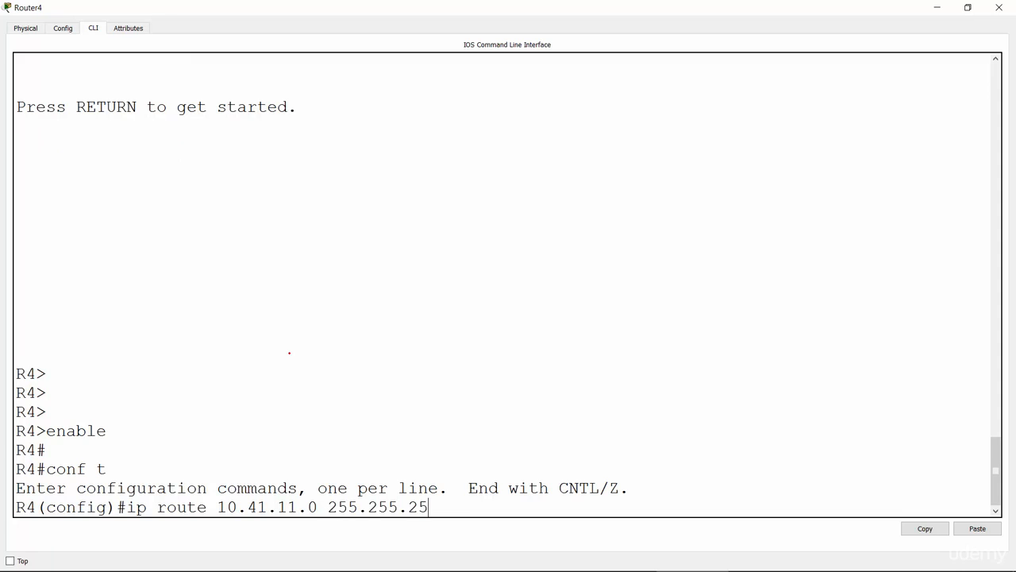
type("5.0 10.41.34.3")
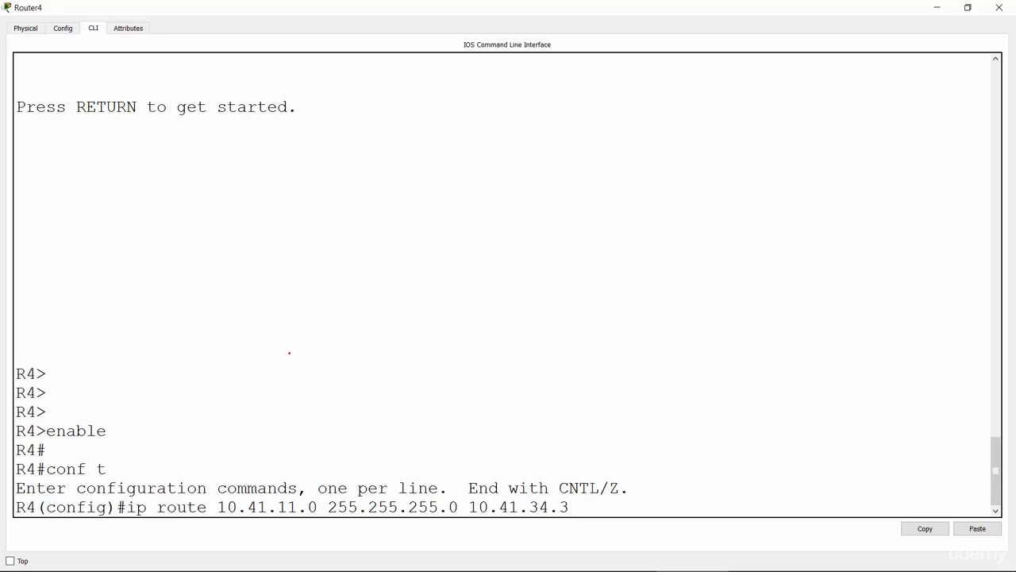
key("Return")
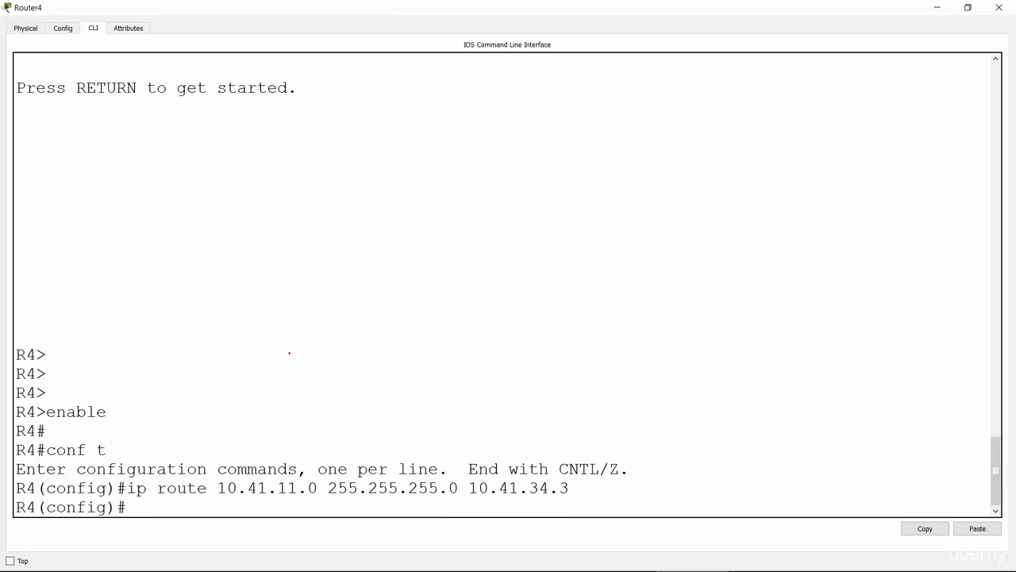
Add a static route on R4 to 10.41.12.0 255.255.255.0 via next hop 10.41.34.3.
key("Up")
key("Left")
key("Left")
key("Left")
key("Left")
key("Left")
key("Left")
key("Left")
key("Left")
key("Left")
key("Left")
key("Left")
key("Left")
key("Left")
key("Left")
key("Left")
key("Left")
key("Left")
key("Left")
key("Left")
key("Left")
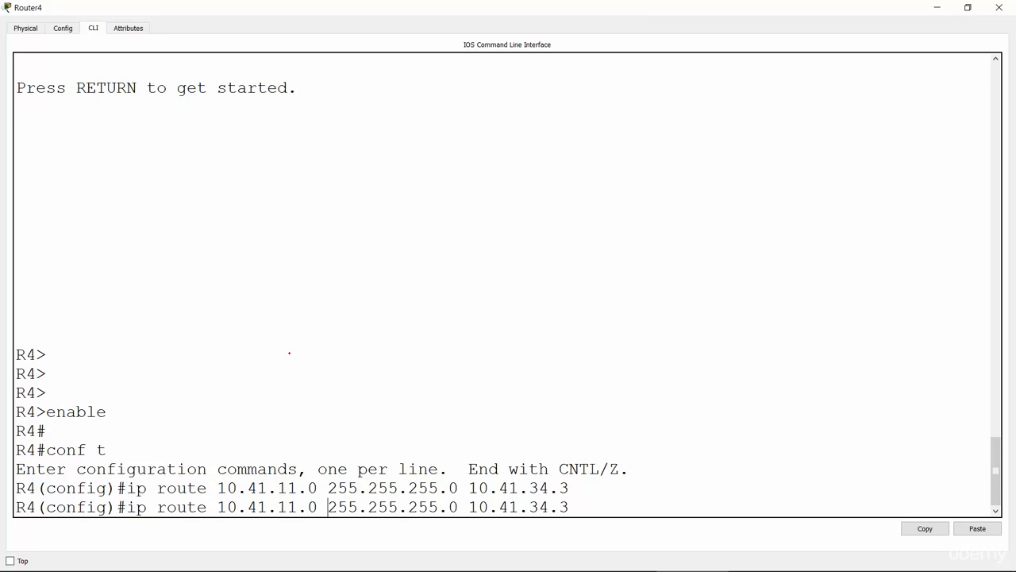
key("Right")
key("BackSpace")
type("2")
key("Return")
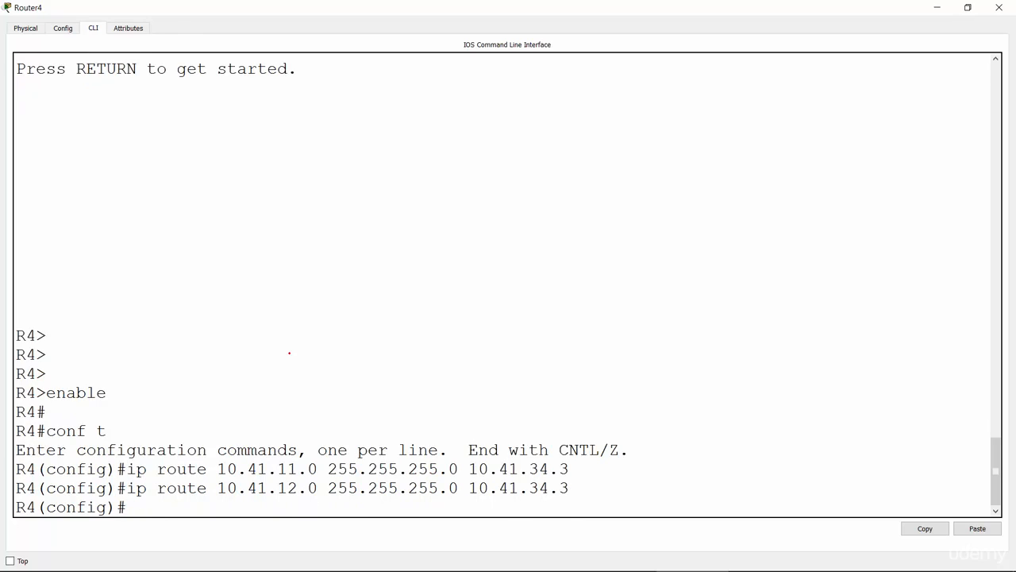
Add a static route on R4 to 10.41.13.0 255.255.255.0 via next hop 10.41.34.3.
key("Up")
key("Left")
key("Left")
key("Left")
key("Left")
key("Left")
key("Left")
key("Left")
key("Left")
key("Left")
key("Left")
key("Left")
key("Left")
key("Left")
key("Left")
key("Left")
key("Left")
key("Left")
key("Left")
key("Left")
key("Left")
key("Right")
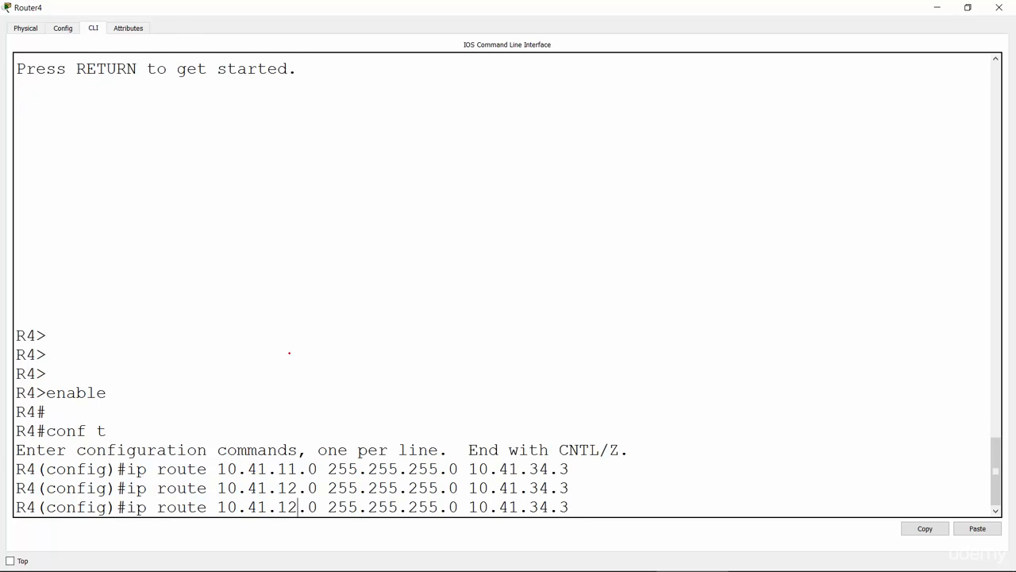
key("BackSpace")
type("3")
key("Return")
Add a static route on R4 to 10.41.22.0 255.255.255.0 via next hop 10.41.34.3.
key("Up")
key("Left")
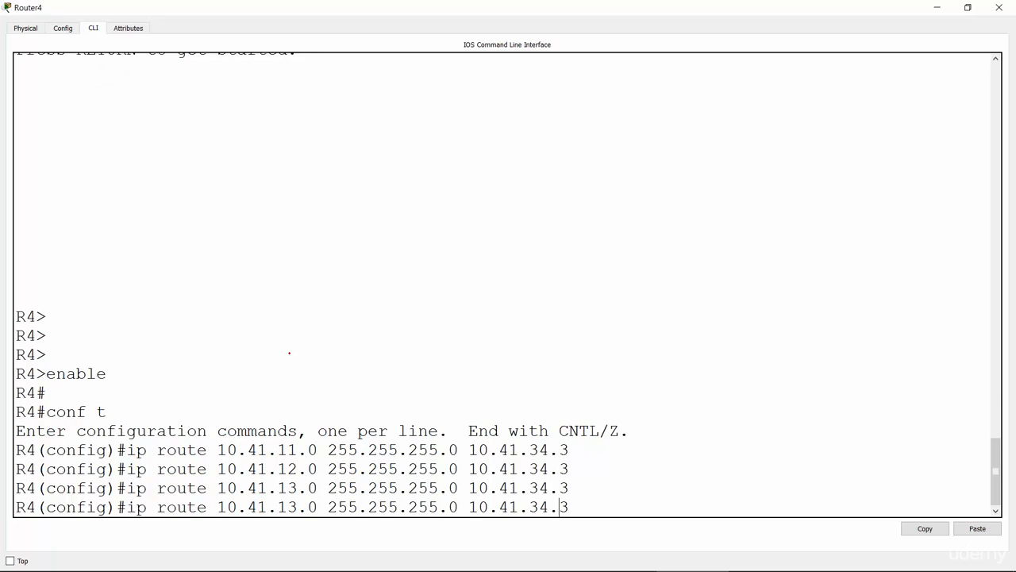
key("Left")
key("Left")
key("Left")
key("Left")
key("Left")
key("Left")
key("Left")
key("Left")
key("Left")
key("Left")
key("Left")
key("Left")
key("Left")
key("Left")
key("Left")
key("BackSpace")
key("BackSpace")
type("22")
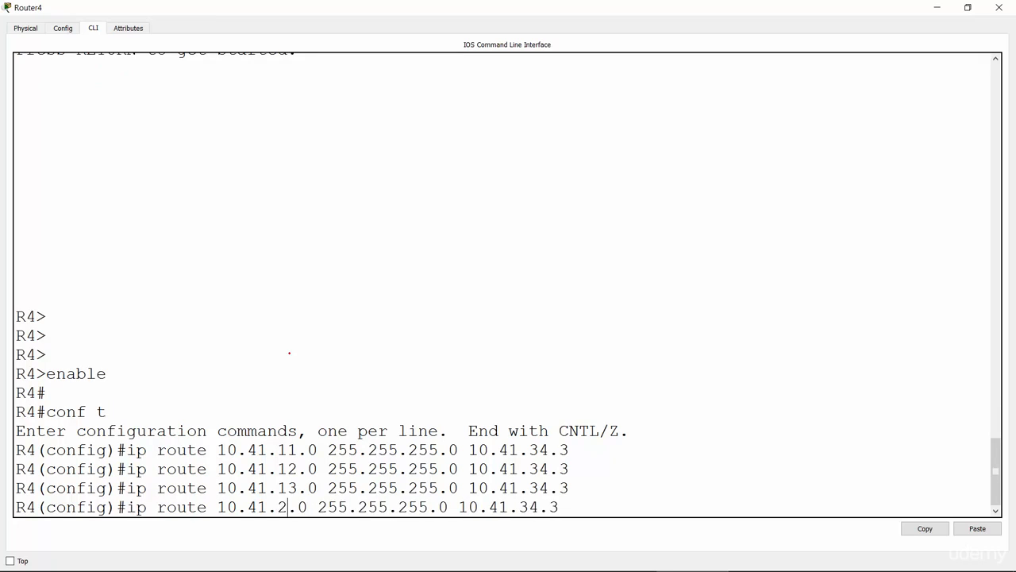
key("Return")
Add a static route on R4 to 10.41.33.0 255.255.255.0 via next hop 10.41.34.3.
key("Up")
key("Left")
key("Left")
key("Left")
key("Left")
key("Left")
key("Left")
key("Left")
key("Left")
key("Left")
key("Left")
key("Left")
key("Left")
key("Left")
key("Left")
key("Left")
key("Left")
key("Left")
key("Left")
key("Left")
key("Left")
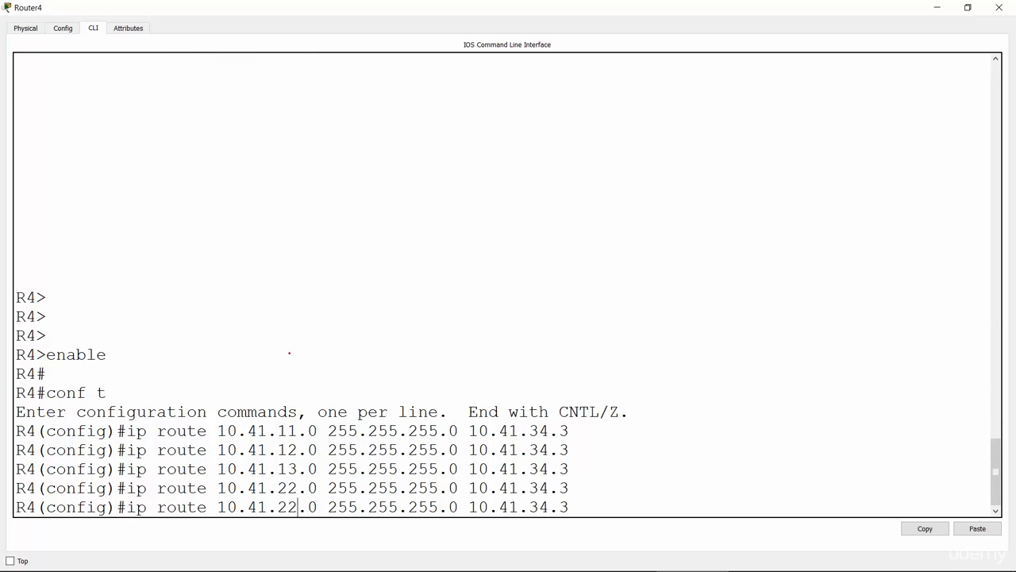
key("BackSpace")
key("BackSpace")
type("33")
key("Return")
Exit R4's configuration mode to privileged mode and switch to the PowerPoint slide show with the static routing lab tasks.
key("Return")
key("Return")
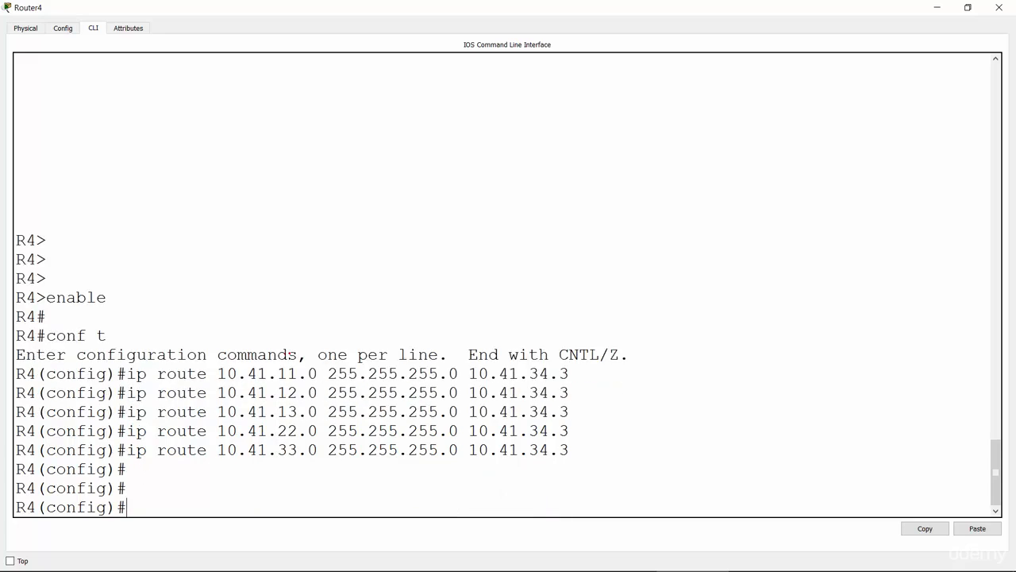
key("Return")
type("end")
key("Return")
key("Return")
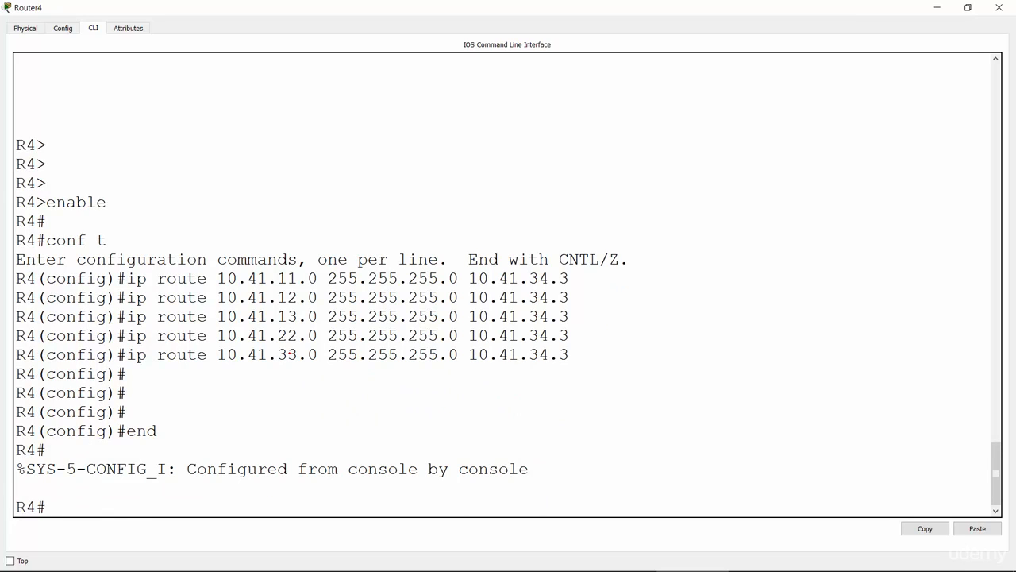
key("alt+Tab")
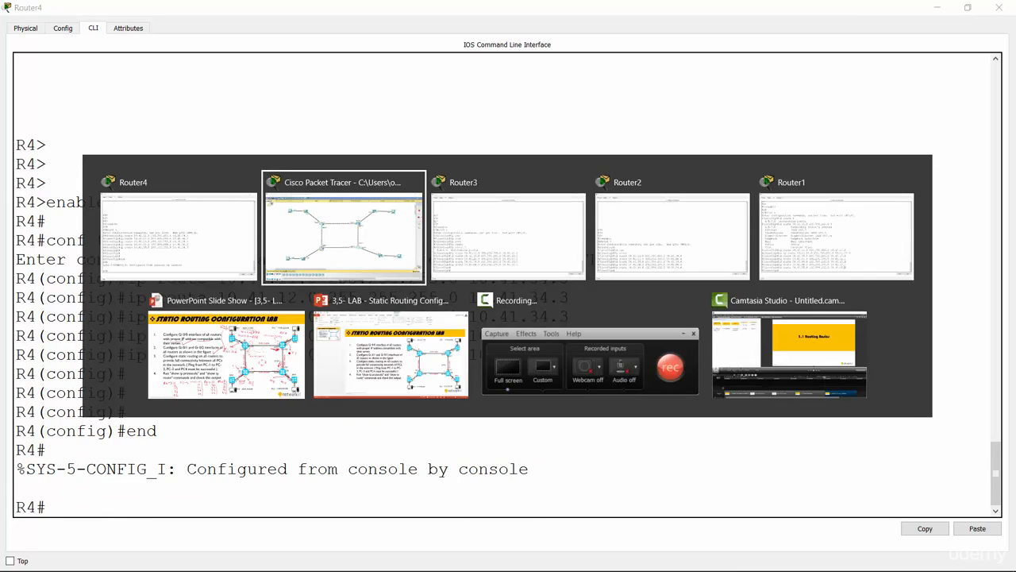
left_click(238, 328)
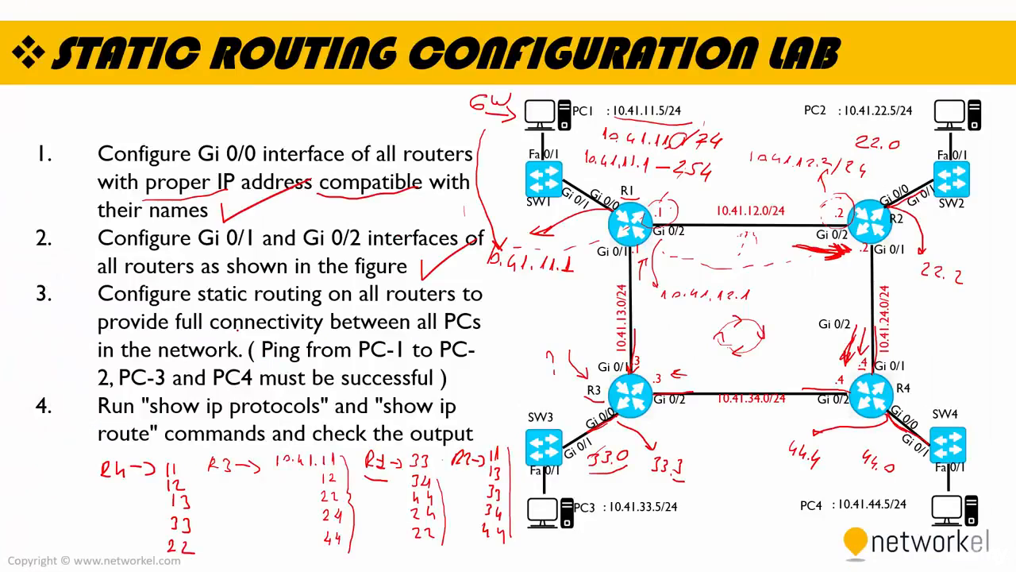
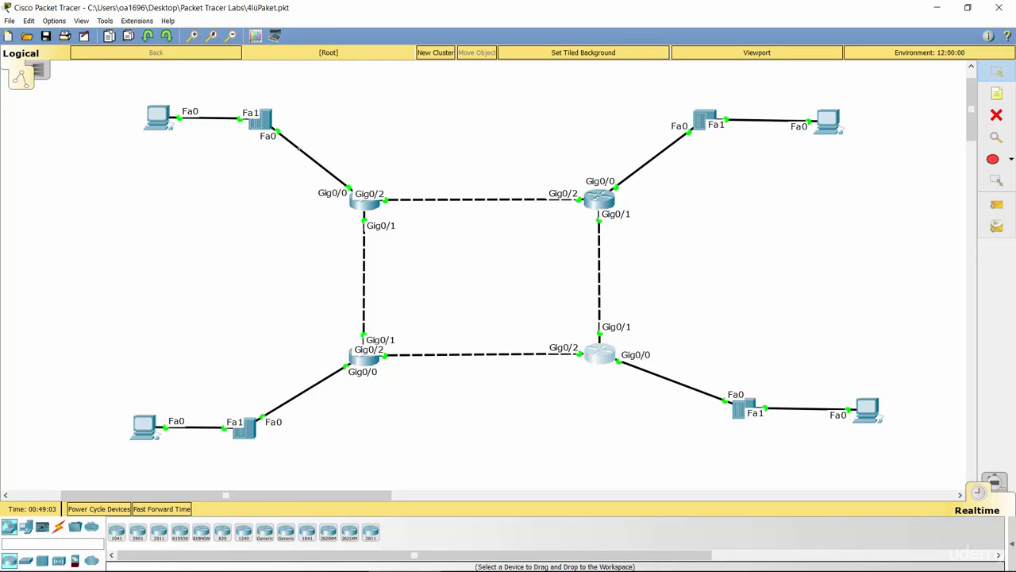
left_click(157, 115)
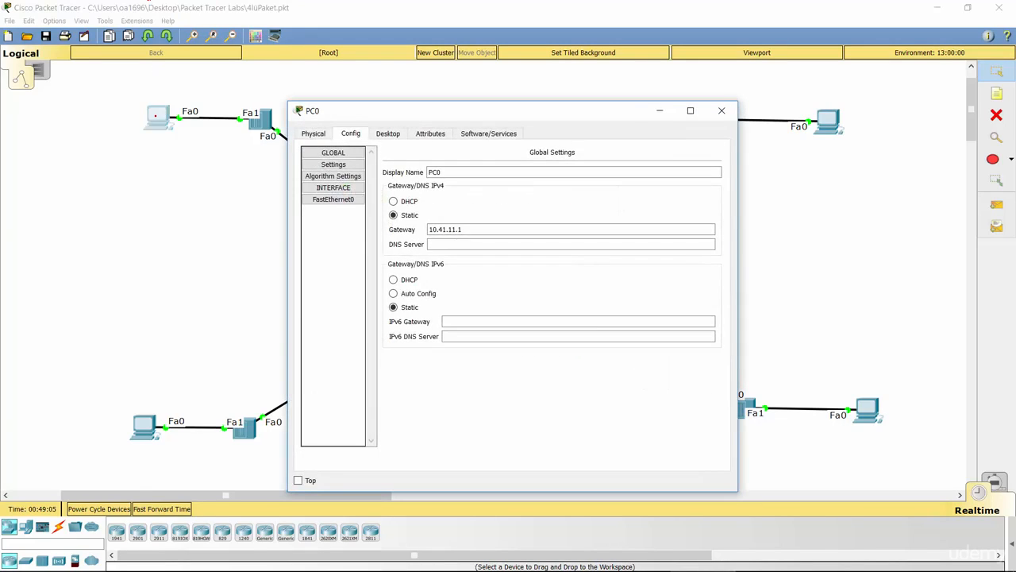
left_click(388, 133)
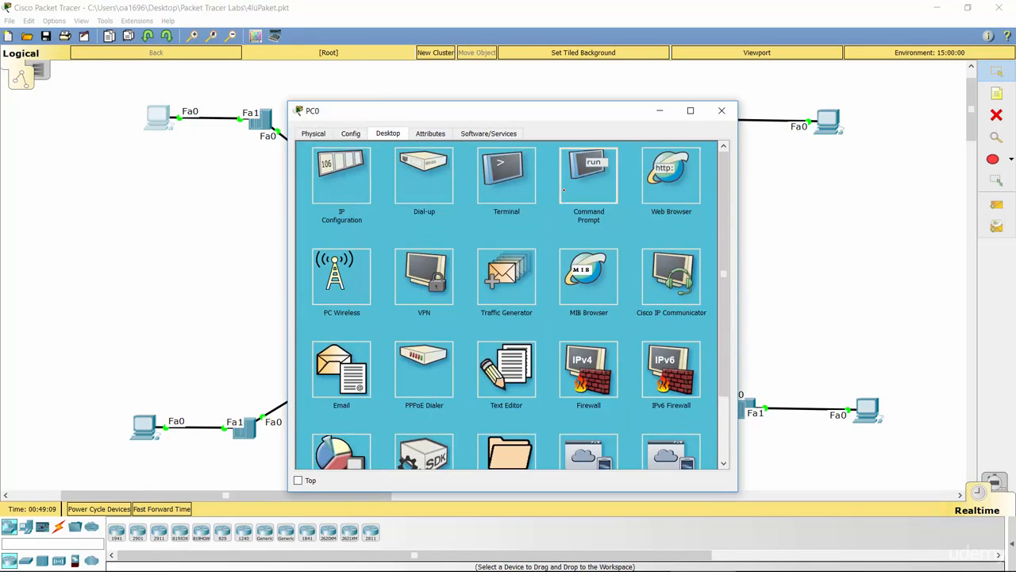
left_click(588, 176)
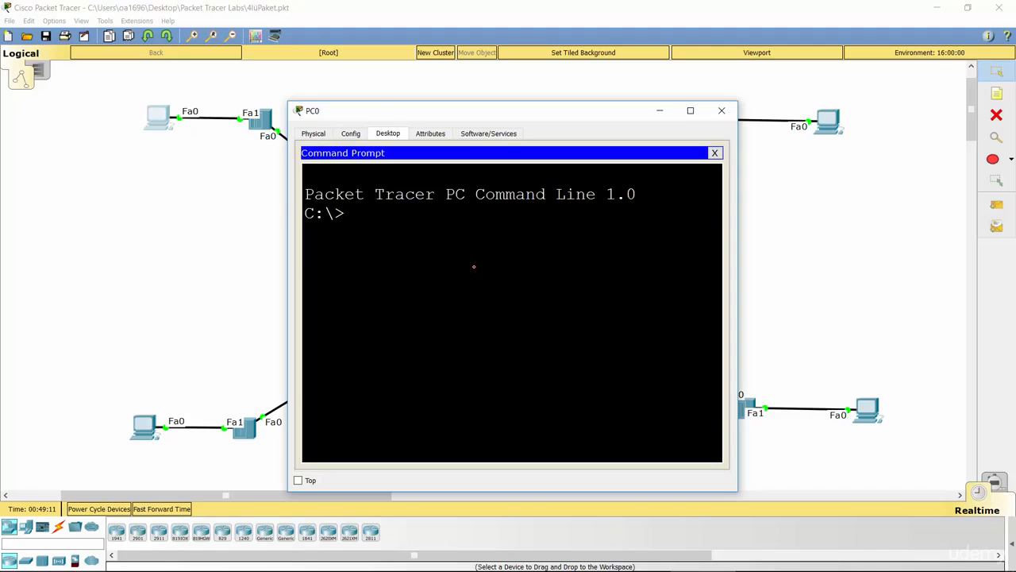
left_click(718, 112)
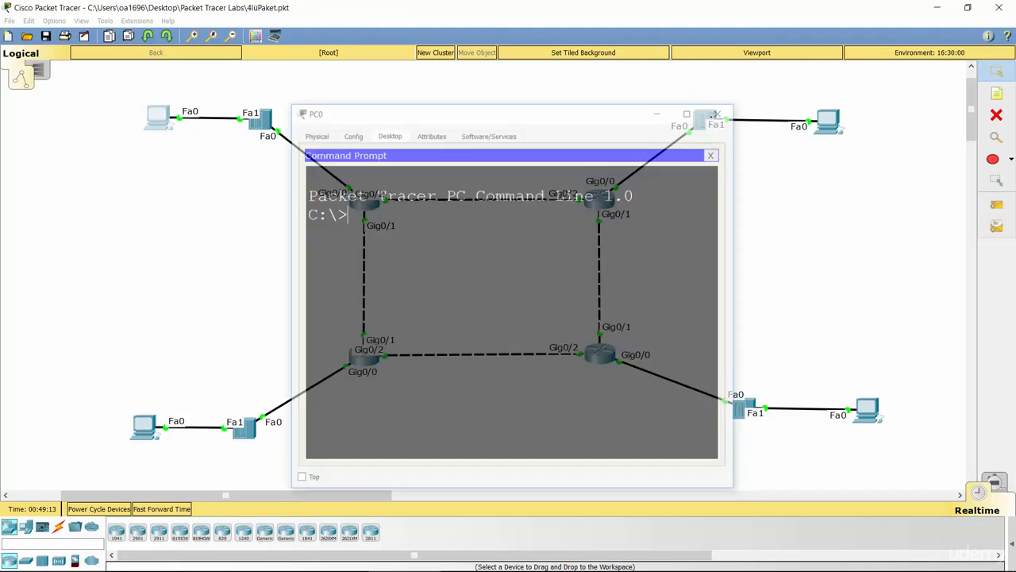
Open PC0's command prompt and ping PC4 at 10.41.44.5.
left_click(157, 125)
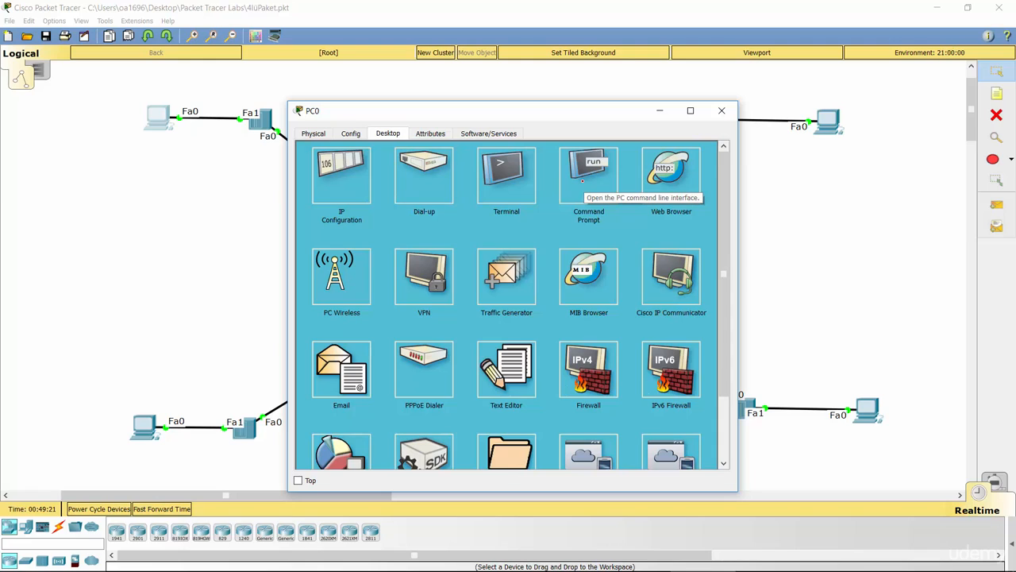
left_click(582, 181)
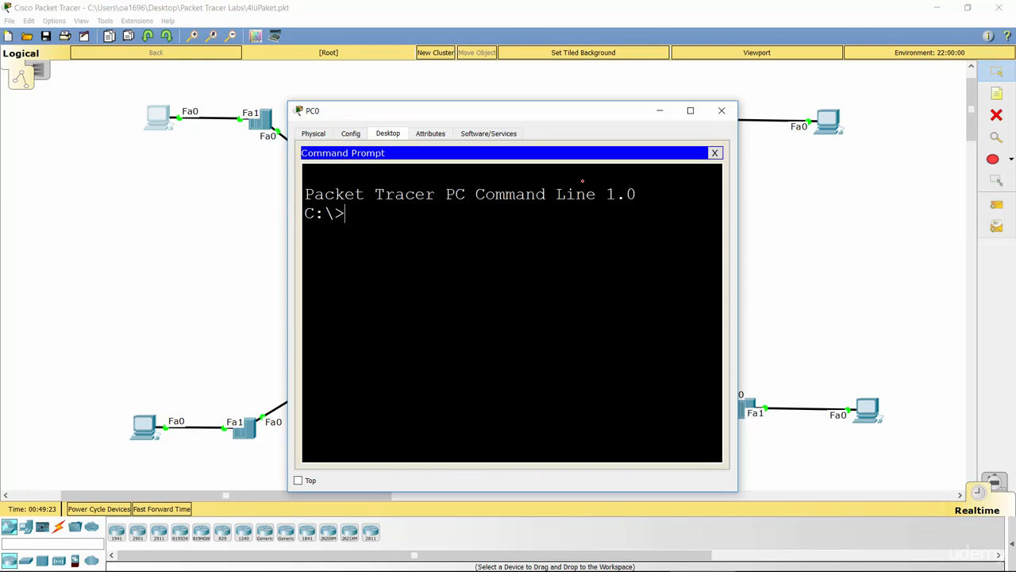
type("ping 10.41.44.5")
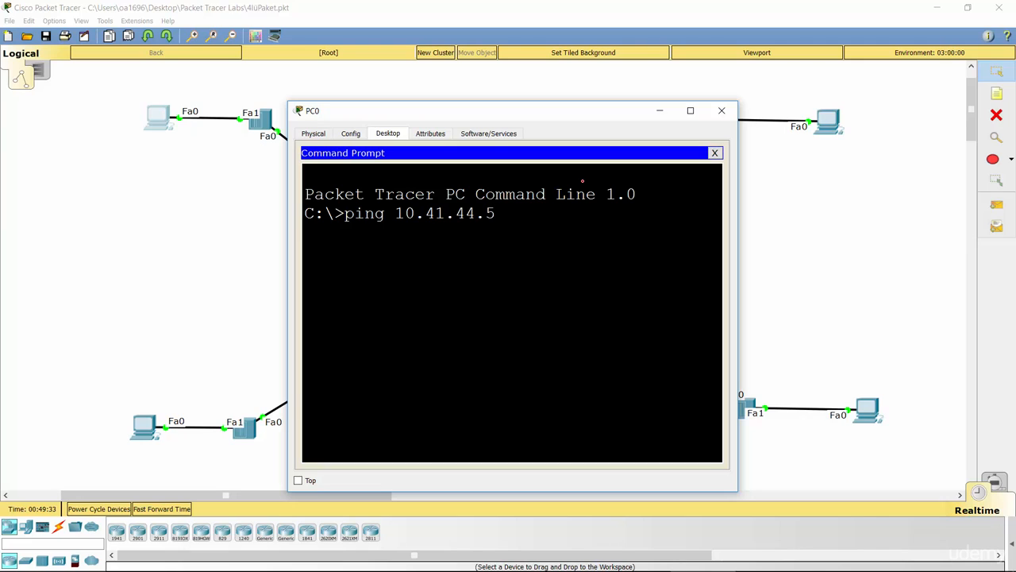
key("Return")
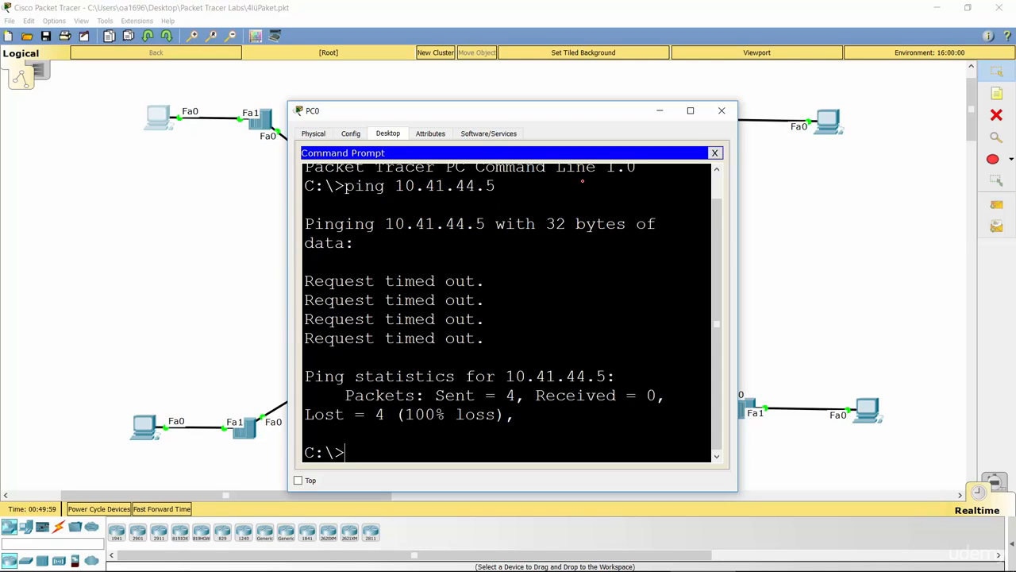
Repeat the ping to 10.41.44.5 from PC0 four more times and return to the topology.
key("Up")
key("Return")
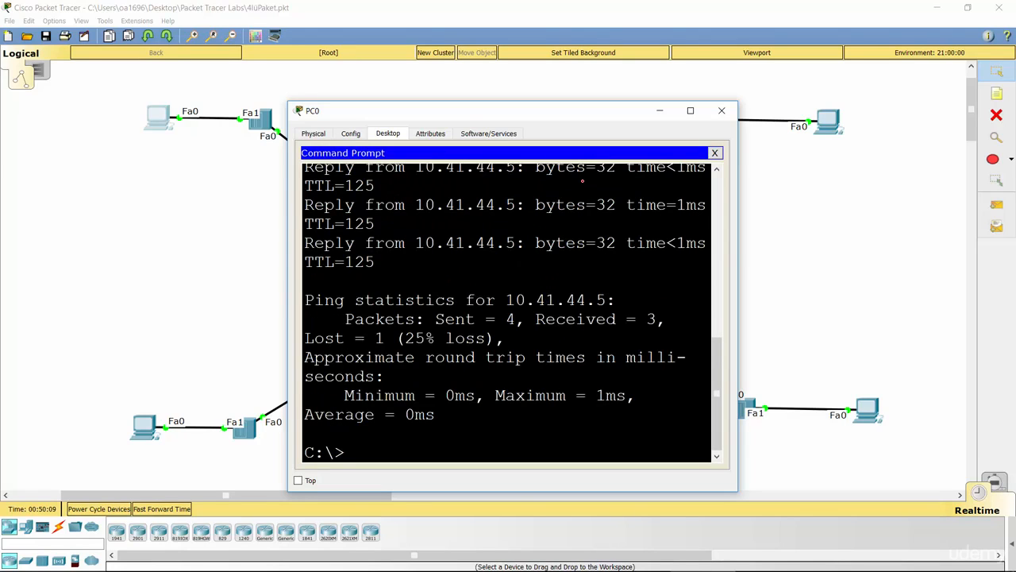
key("Up")
key("Return")
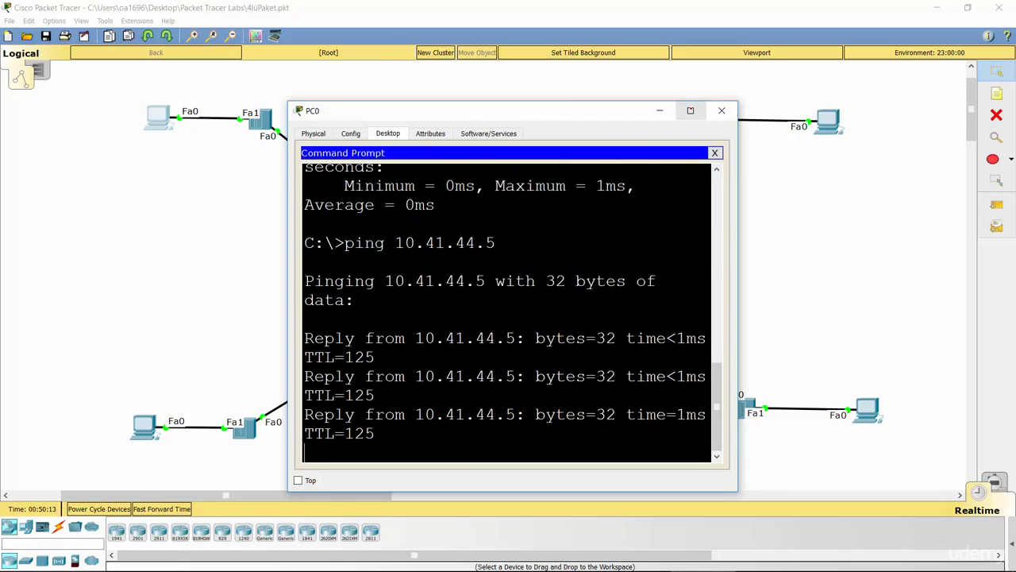
left_click(690, 111)
key("Up")
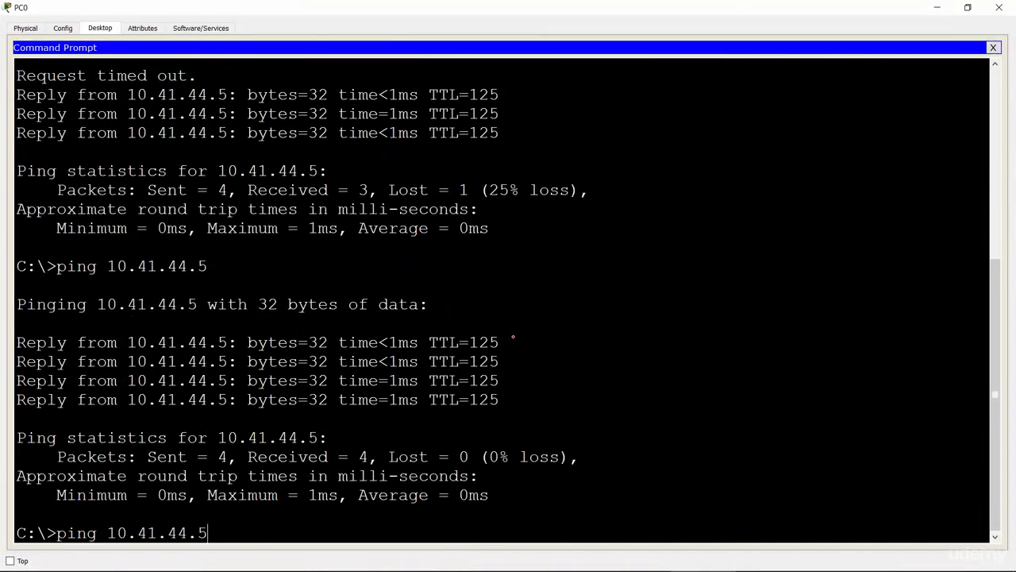
key("Return")
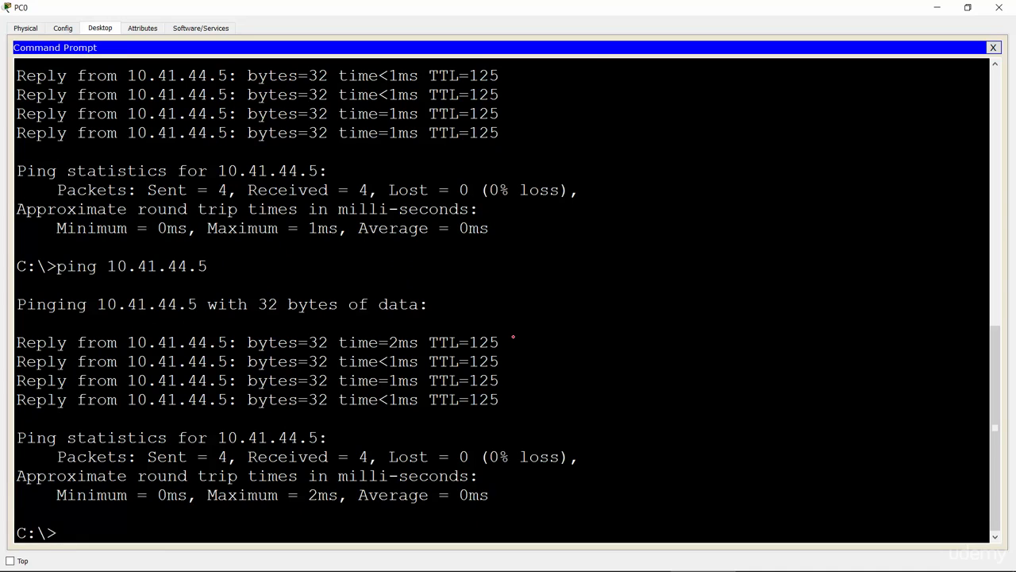
key("Up")
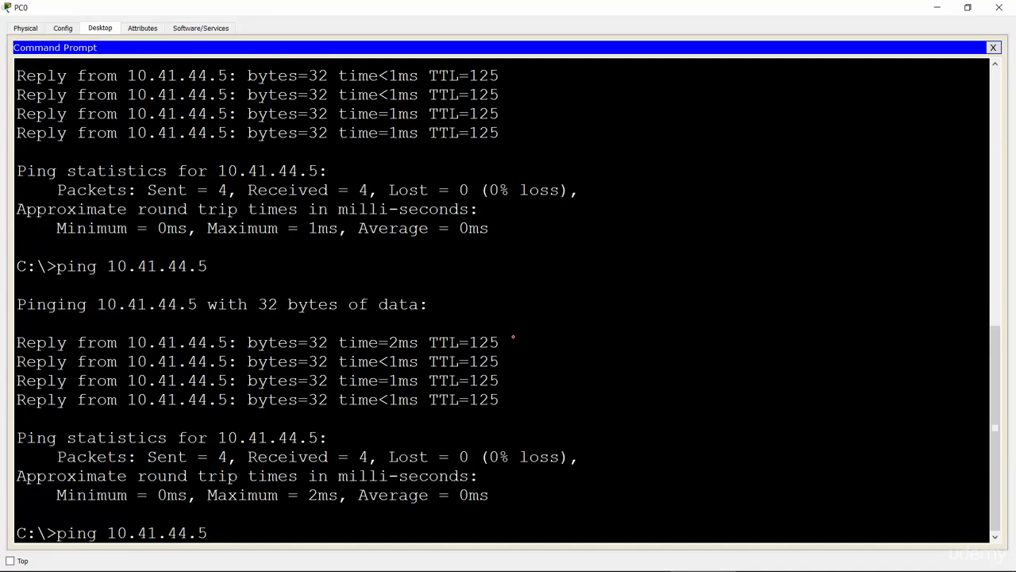
key("Return")
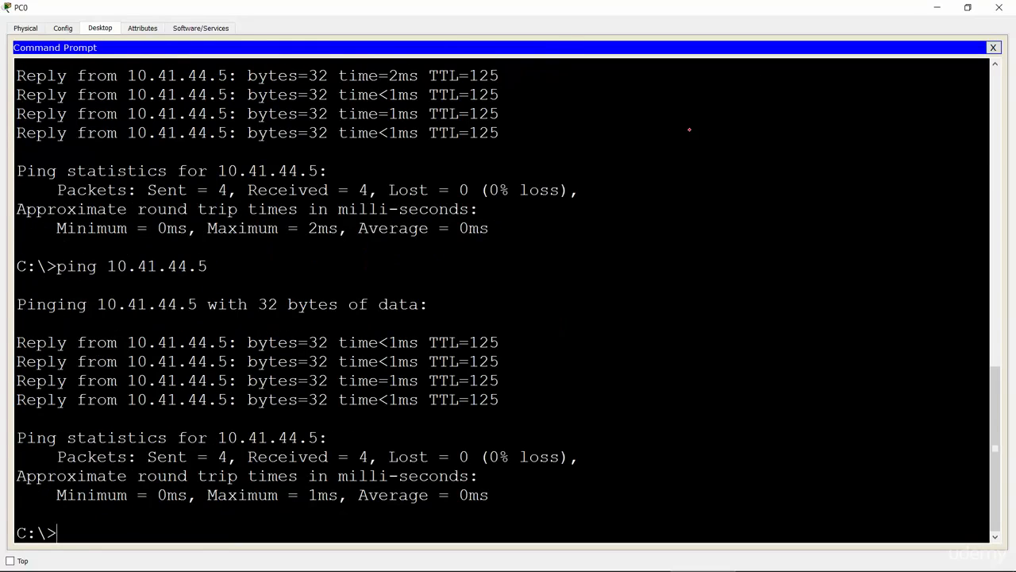
left_click(968, 7)
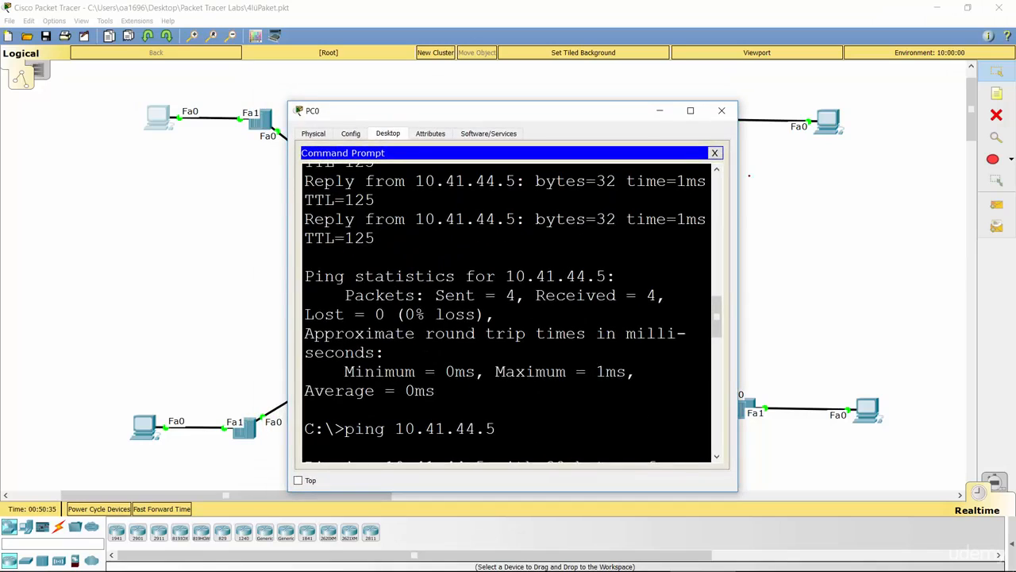
left_click(793, 214)
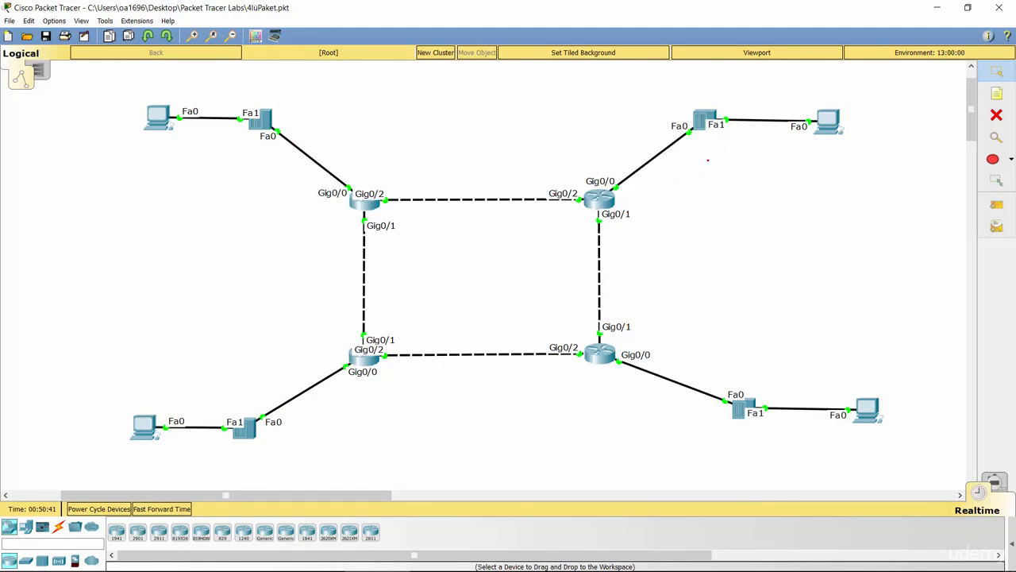
Open PC2's command prompt and check PC3's IP address on the static routing lab slide in the PowerPoint slide show.
left_click(827, 119)
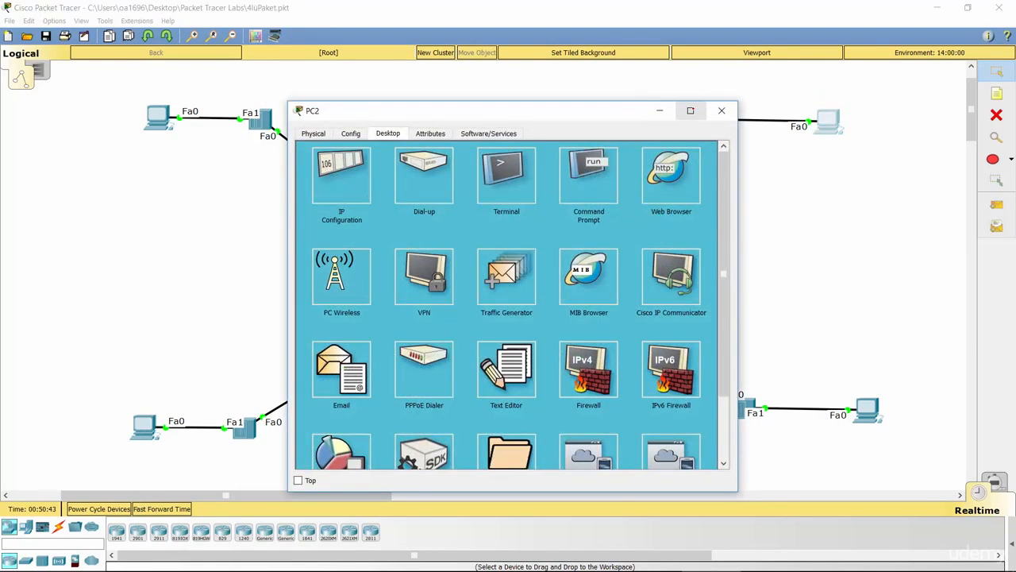
left_click(689, 108)
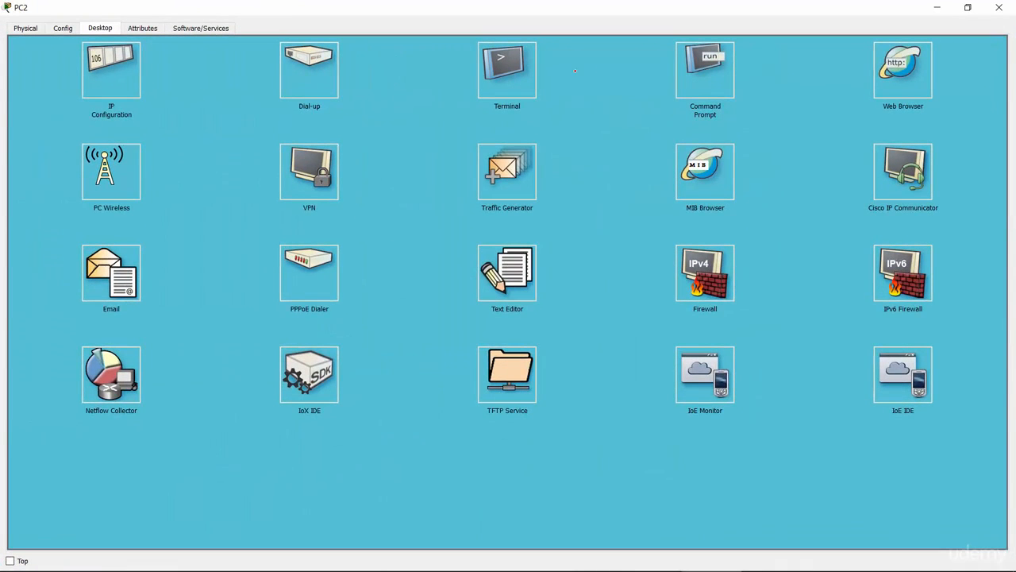
left_click(693, 74)
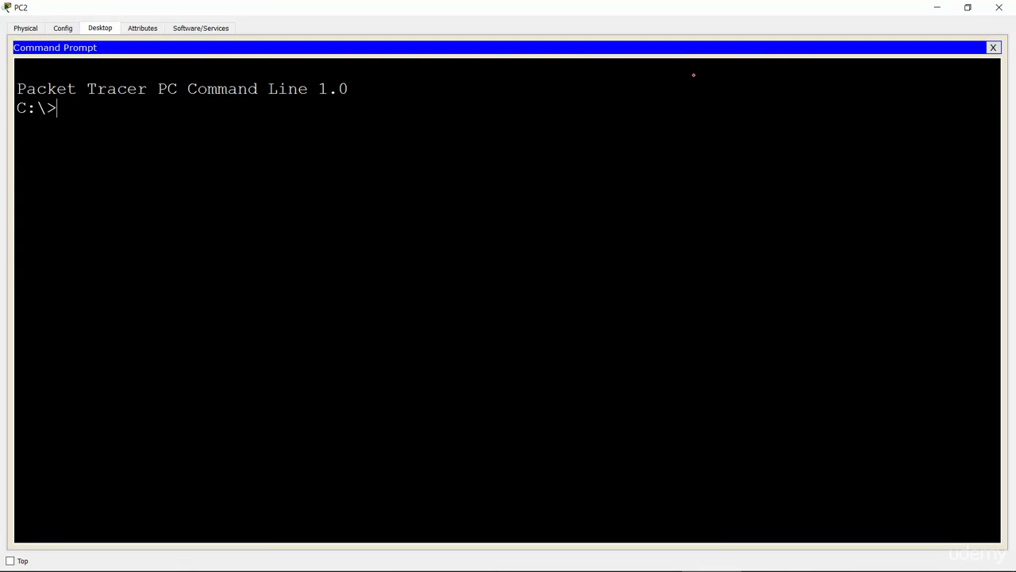
key("alt+Tab")
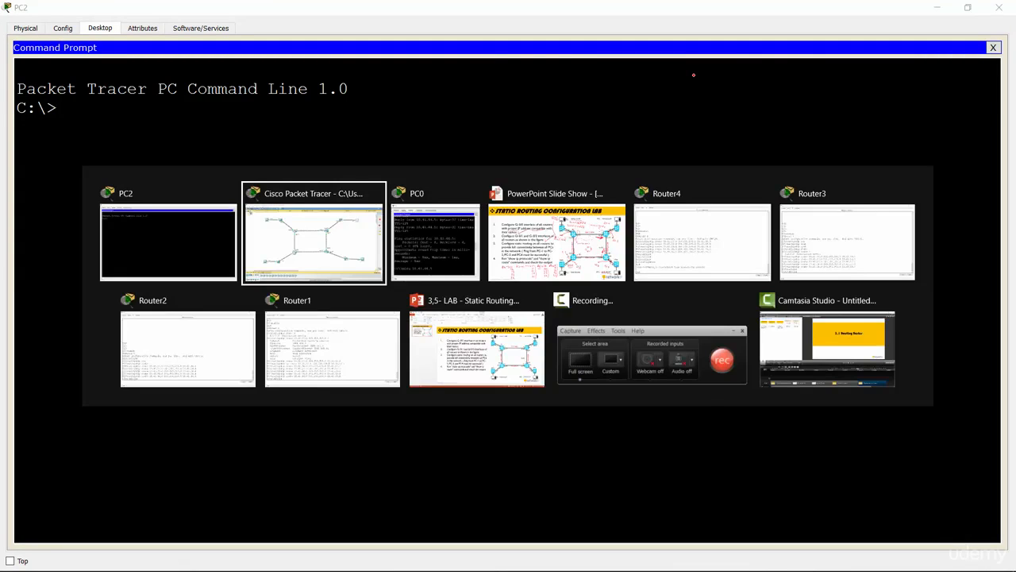
left_click(587, 238)
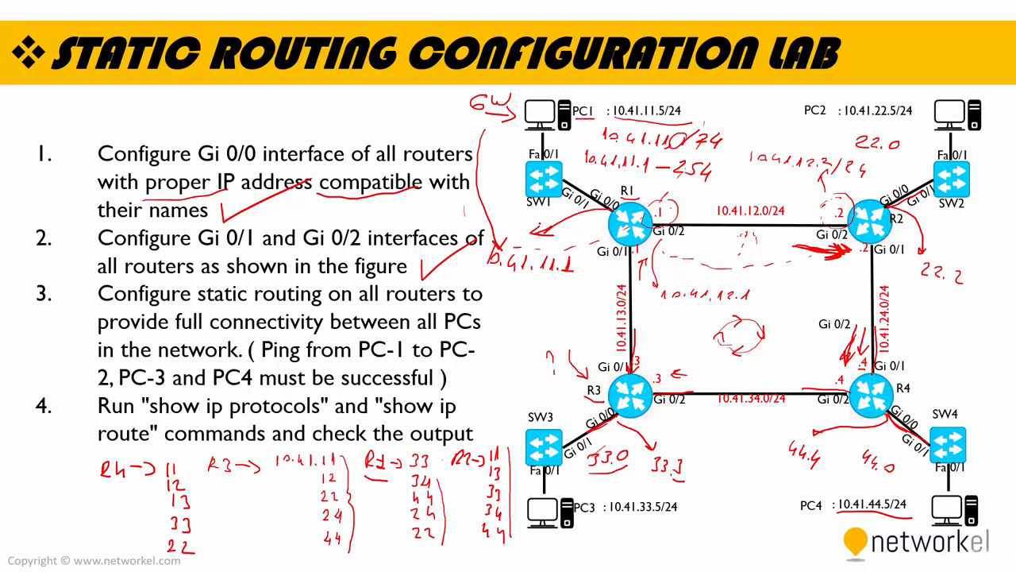
Switch back to Packet Tracer, ping PC3 at 10.41.33.5 twice from PC2's command prompt and close PC2's window.
key("alt+Tab")
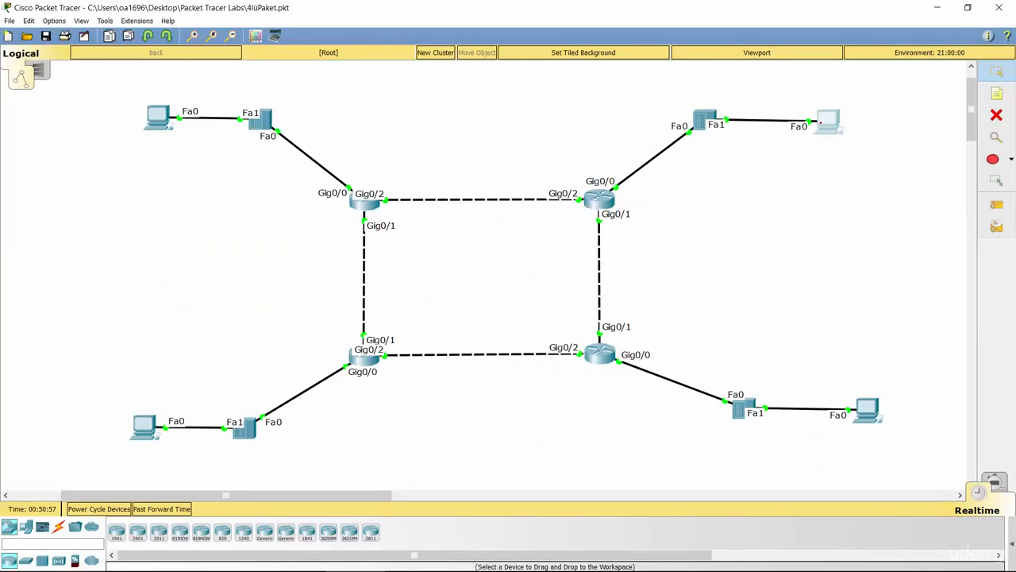
left_click(826, 121)
type("ping")
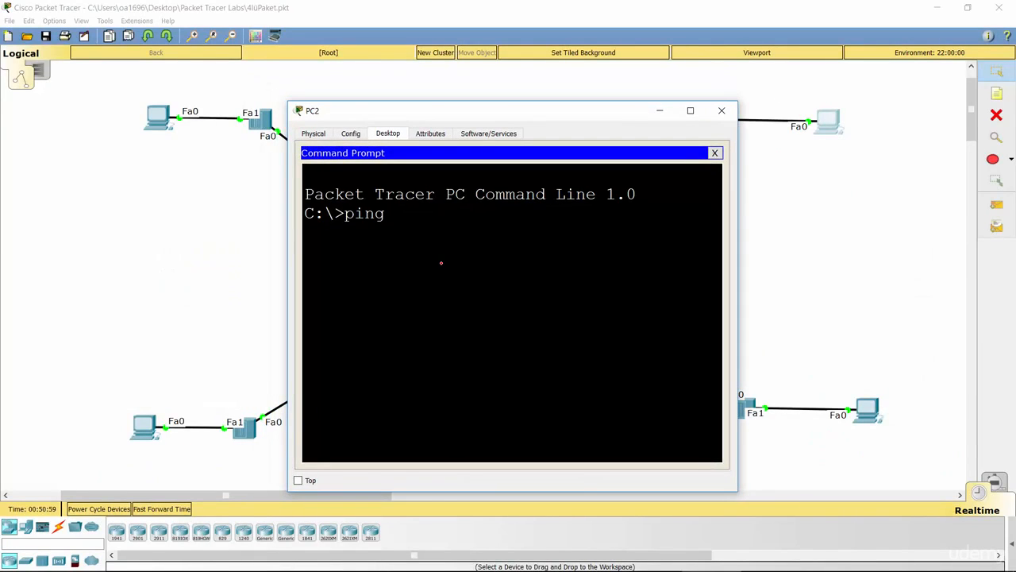
type(" 10.41.33.5")
key("Return")
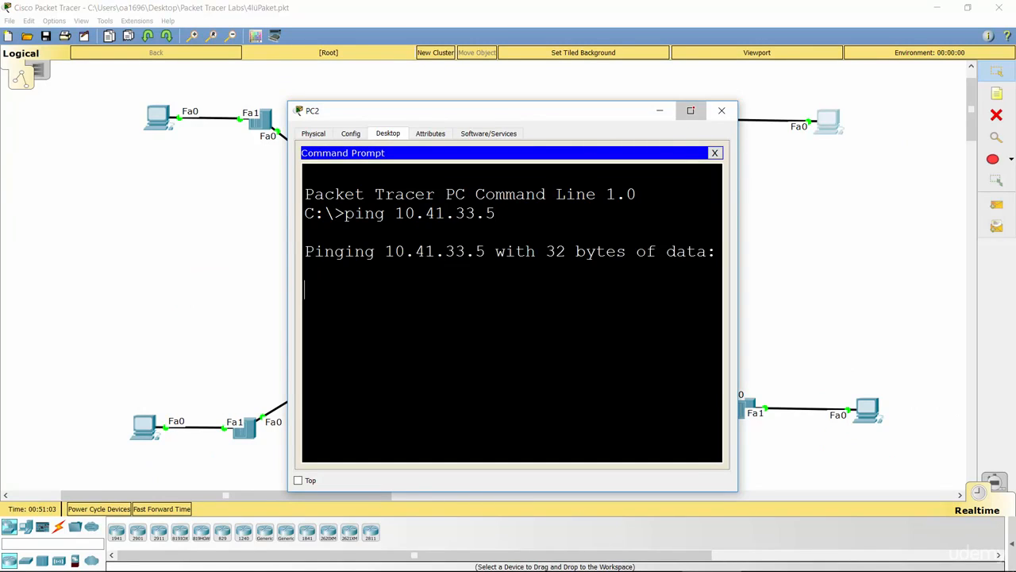
left_click(691, 110)
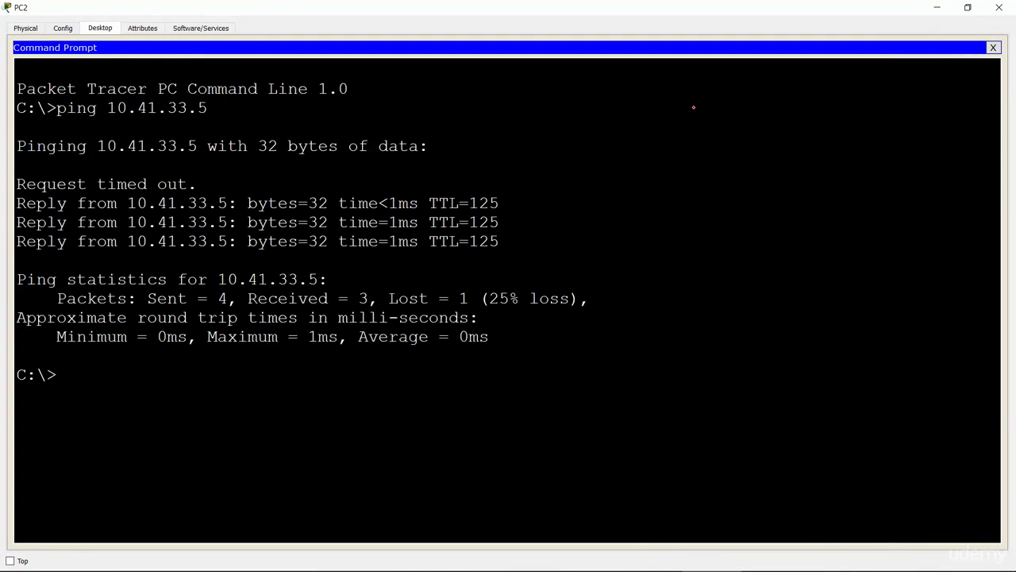
key("Up")
key("Return")
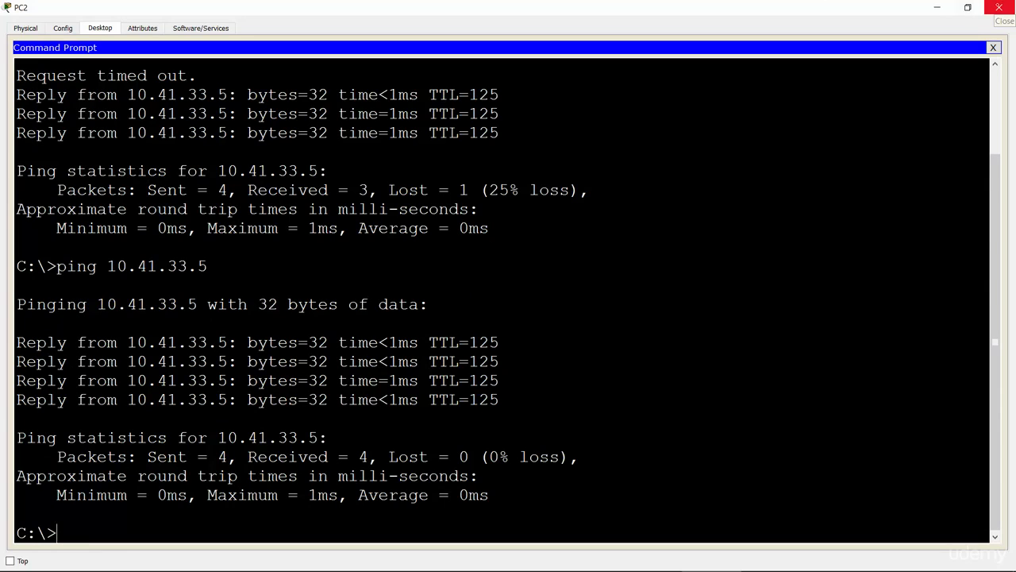
left_click(999, 7)
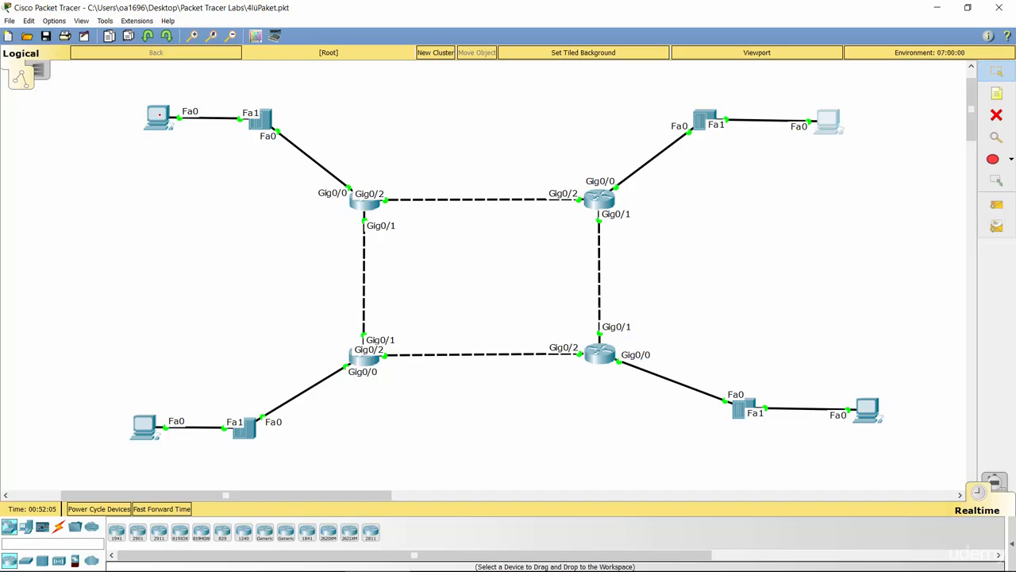
Examine PC0's IPv4 gateway in its global settings and close the PC0 window.
left_click(159, 115)
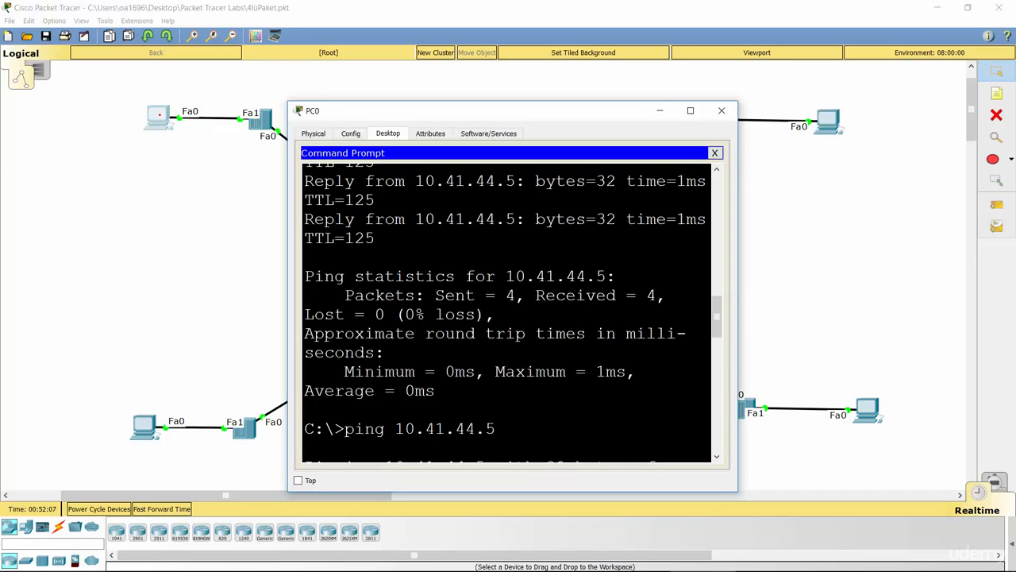
left_click(351, 134)
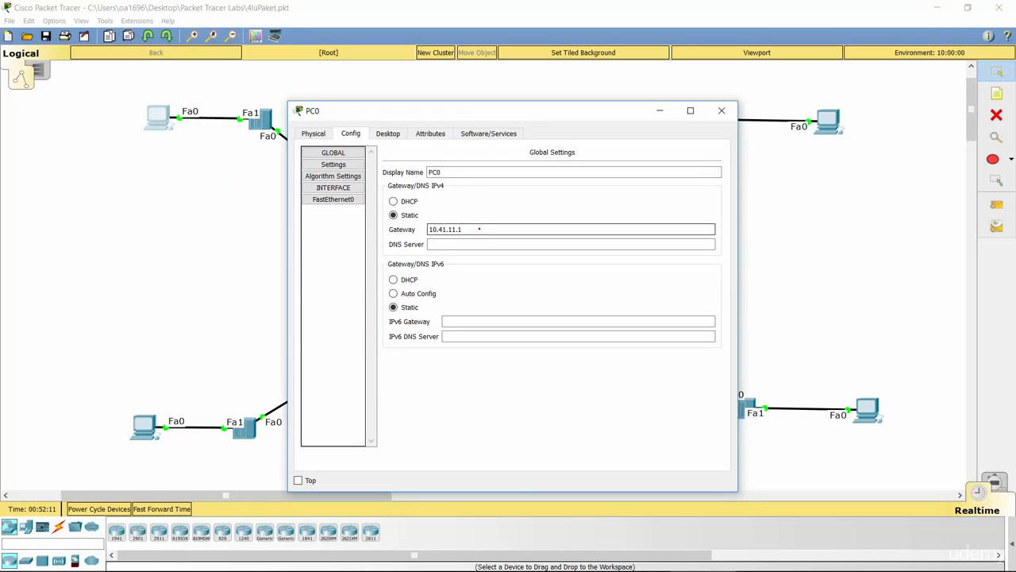
left_click_drag(470, 229, 425, 229)
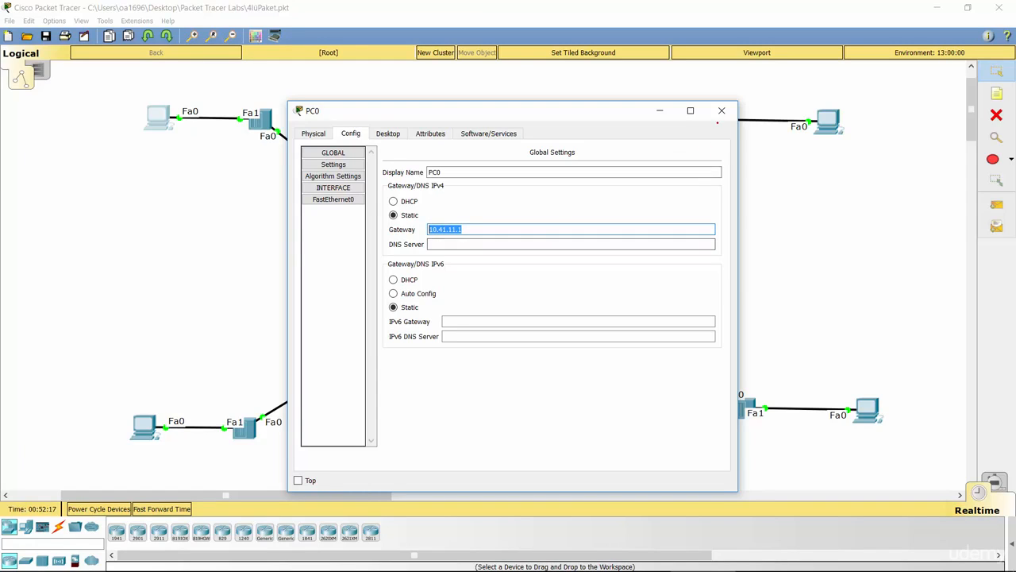
left_click(721, 110)
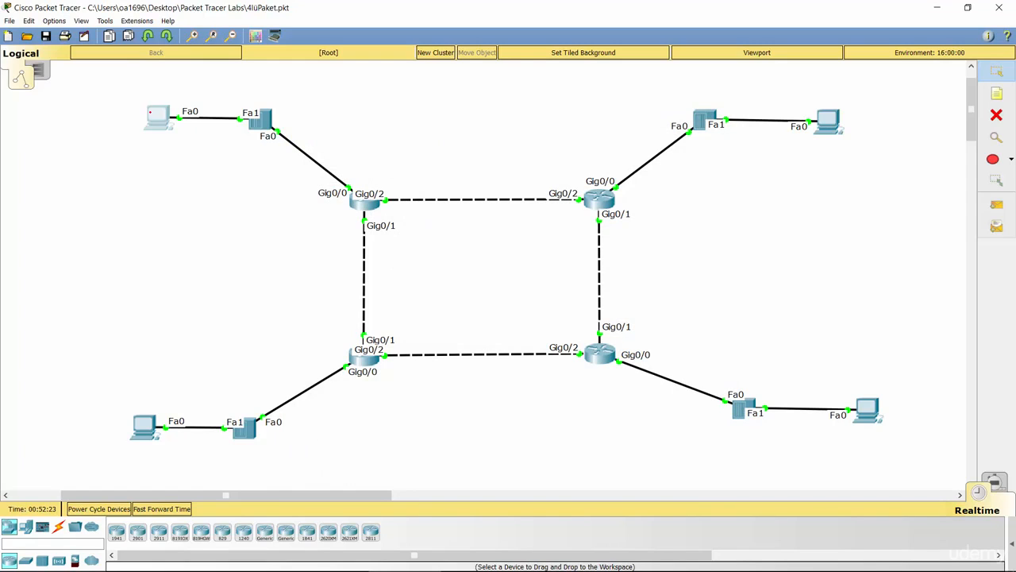
Open PC0's command prompt.
left_click(157, 117)
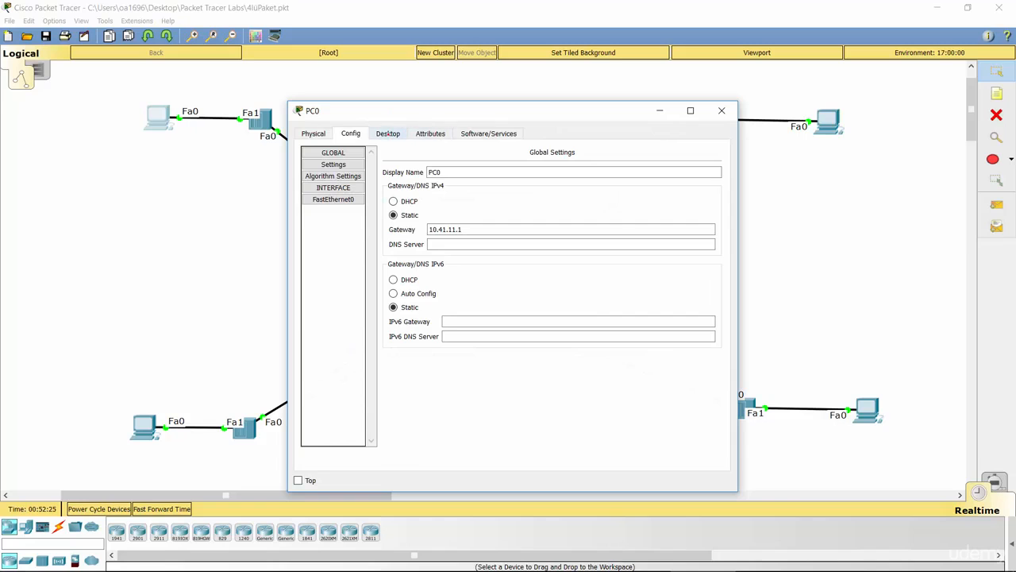
left_click(314, 134)
left_click(441, 134)
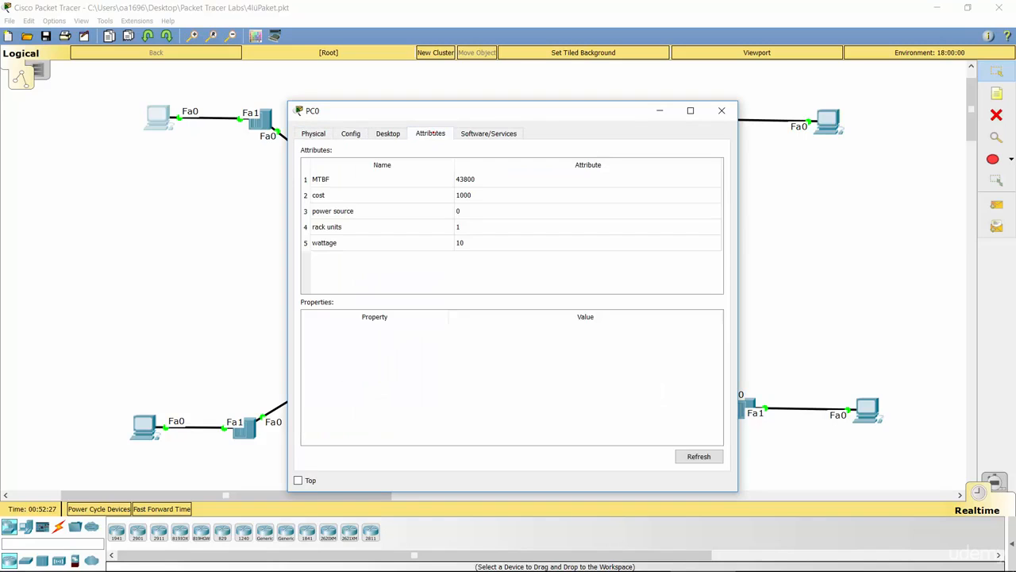
left_click(399, 132)
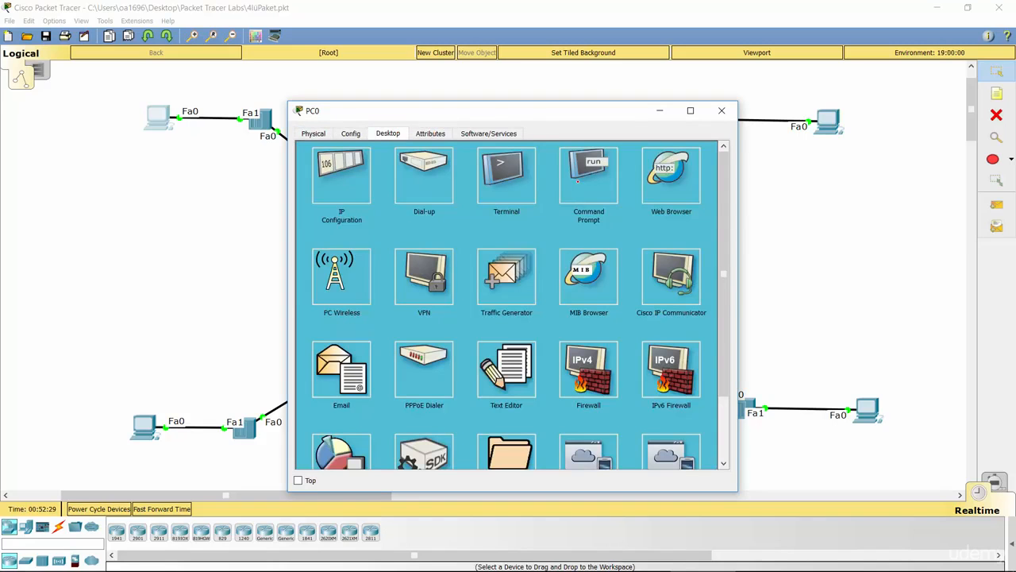
left_click(577, 181)
key("Return")
key("Return")
key("Return")
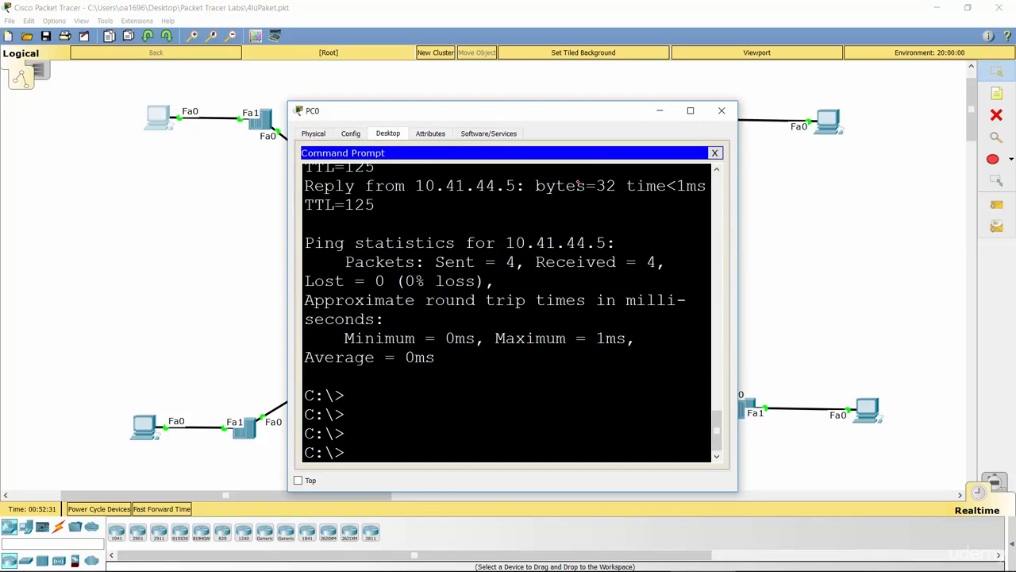
Ping the gateway 10.41.11.1 from PC0's command prompt and return to the topology.
type("ping 10.41.11.1")
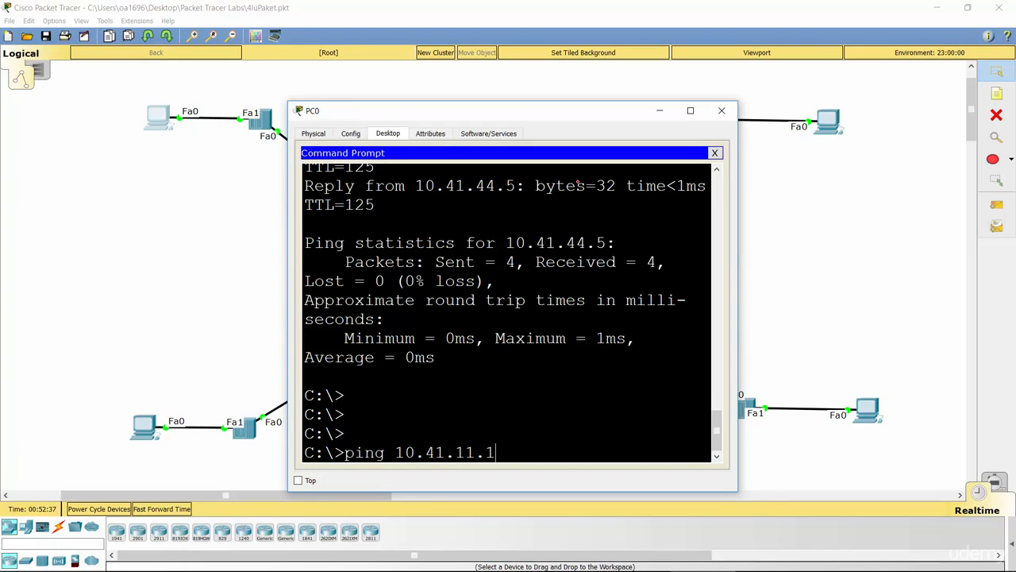
key("Return")
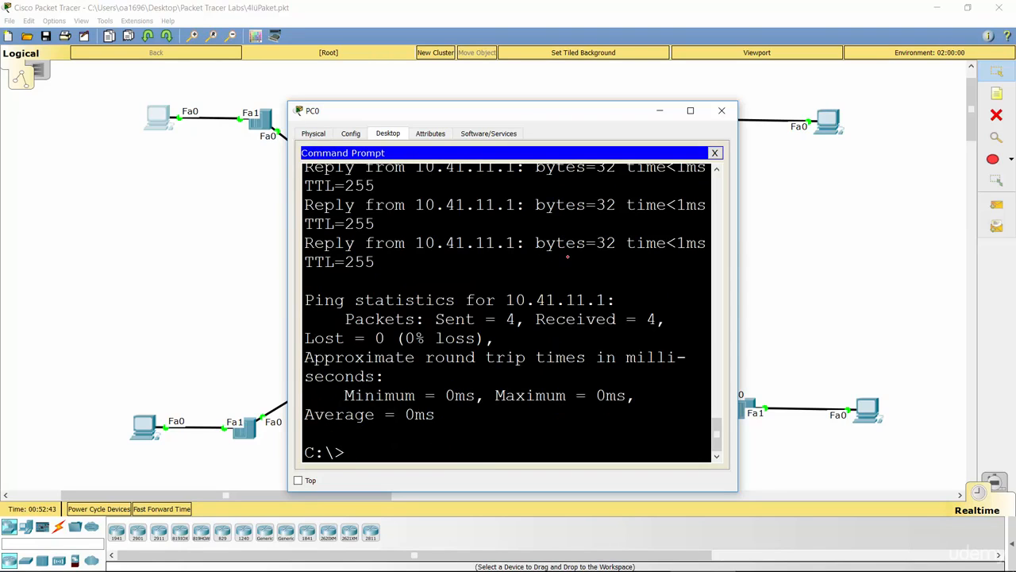
left_click(465, 3)
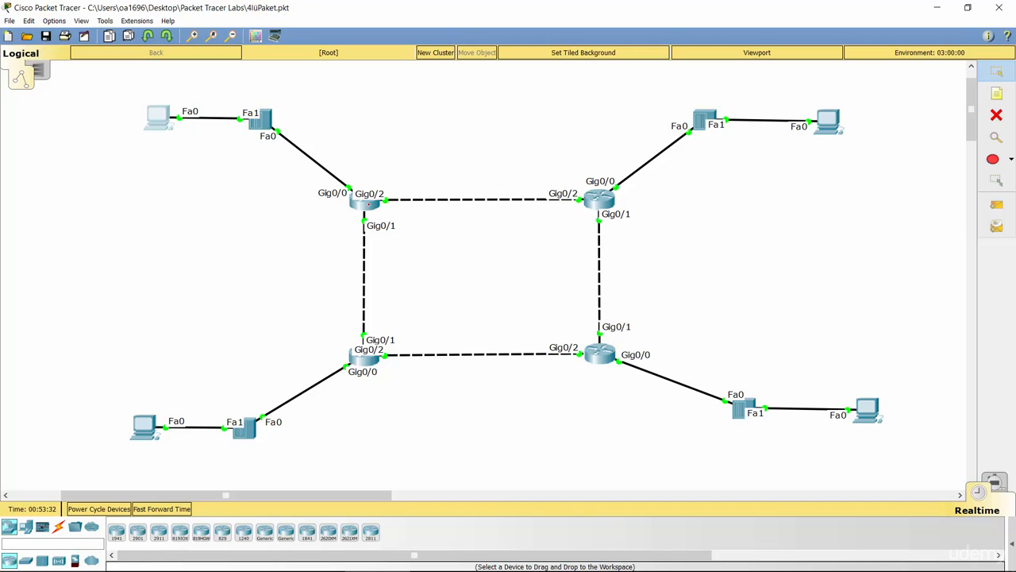
Open Router1's command line and leave global configuration mode with end.
left_click(365, 201)
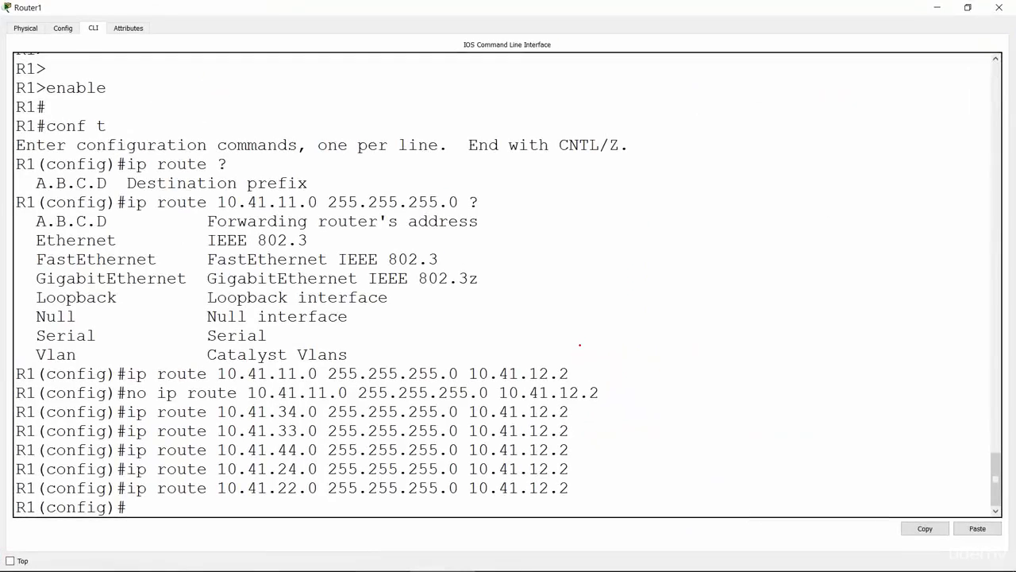
key("Return")
key("Return")
key("Return")
type("end")
Run show ip route static on R1.
key("Return")
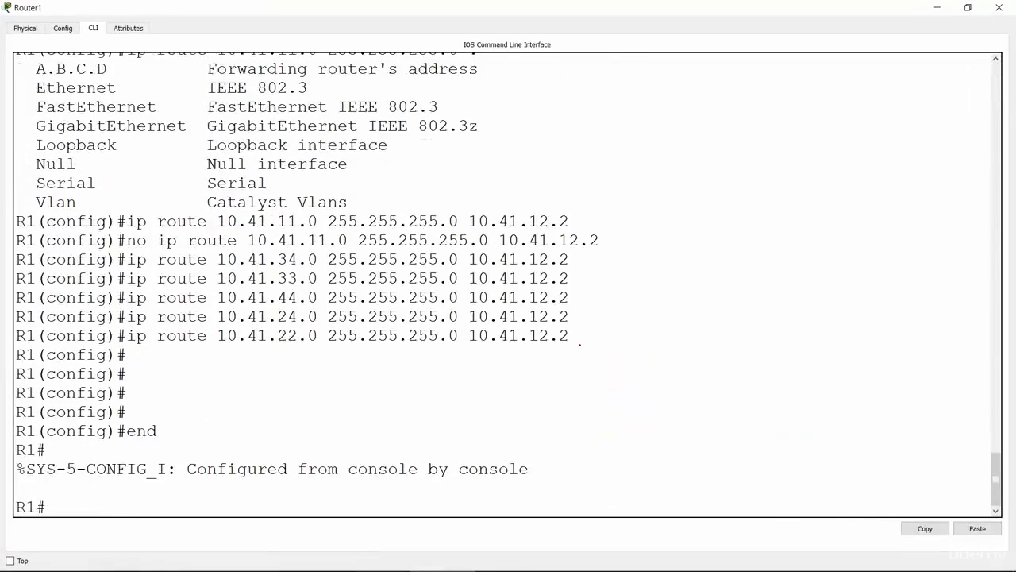
key("Return")
key("Return")
type("show ip ro")
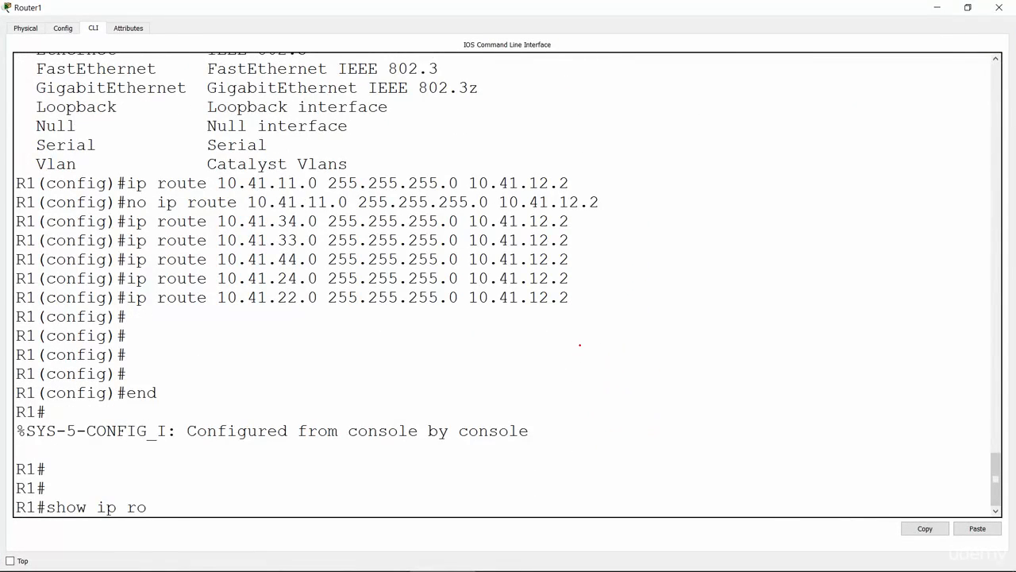
type("ute stat")
key("Tab")
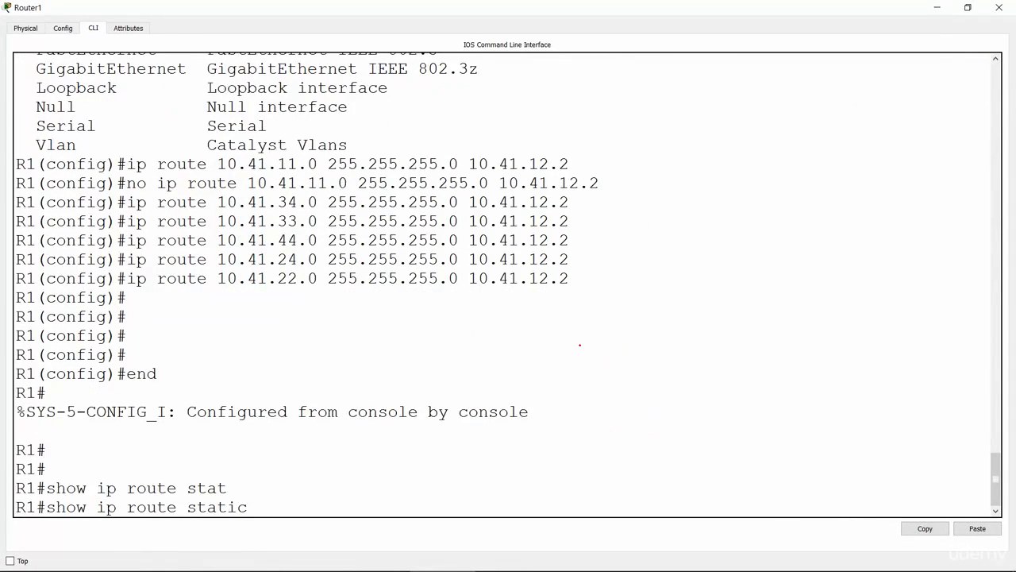
key("Return")
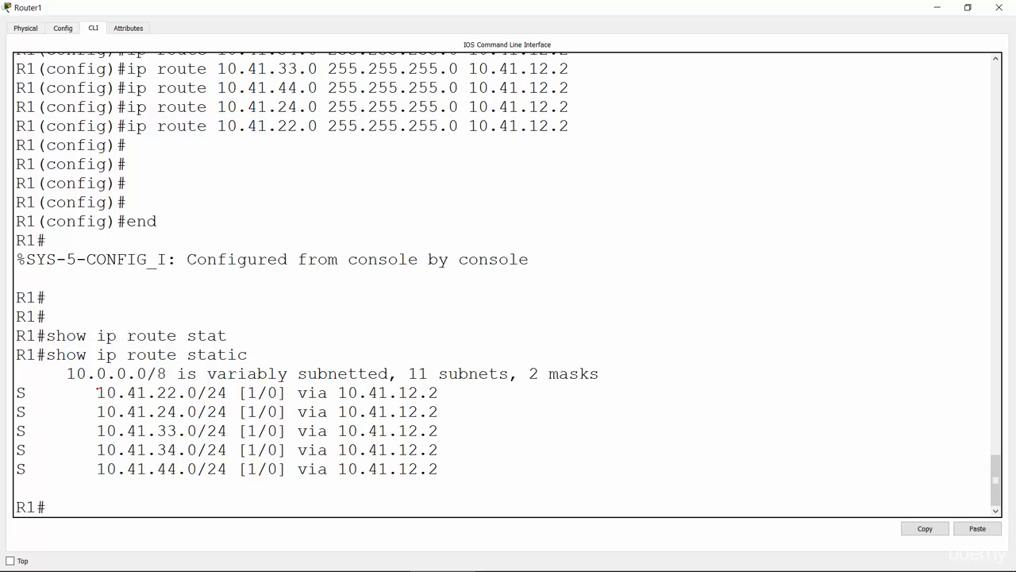
Examine the destination networks in R1's static route list and highlight the 10.41.44.0/24 entry with its next hop.
left_click_drag(97, 392, 177, 392)
left_click(158, 392)
left_click_drag(157, 411, 177, 413)
left_click_drag(157, 430, 177, 469)
left_click(161, 468)
left_click(117, 335)
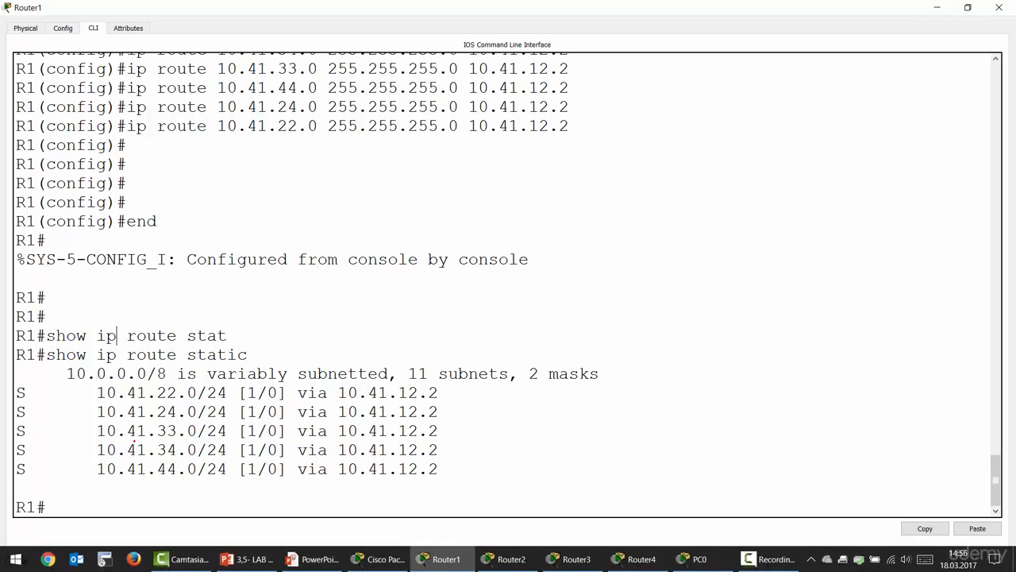
left_click_drag(38, 468, 441, 470)
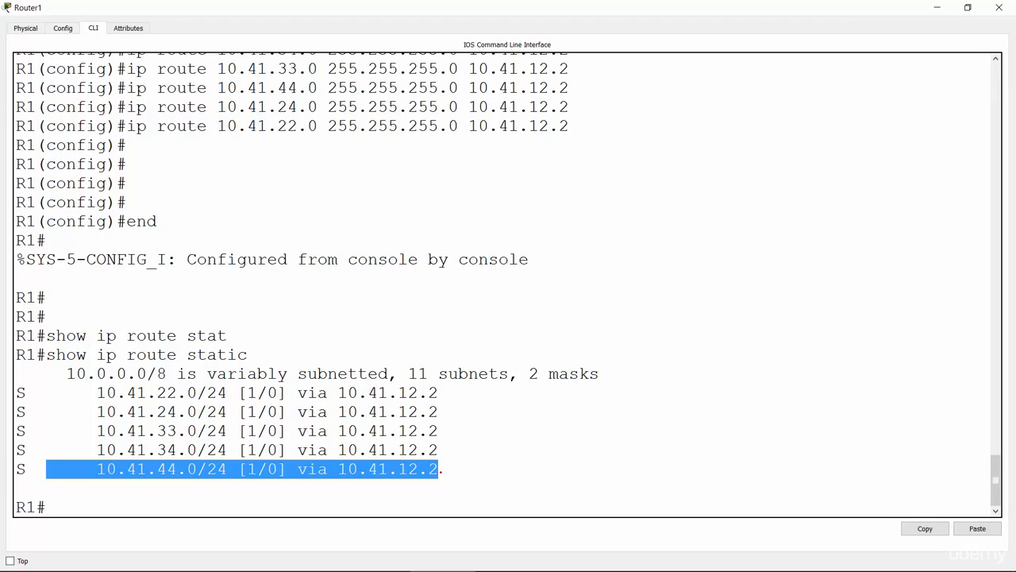
Check the remaining tasks on the static routing lab slide in the PowerPoint slide show, and switch back to Router1's command line.
key("alt+Tab")
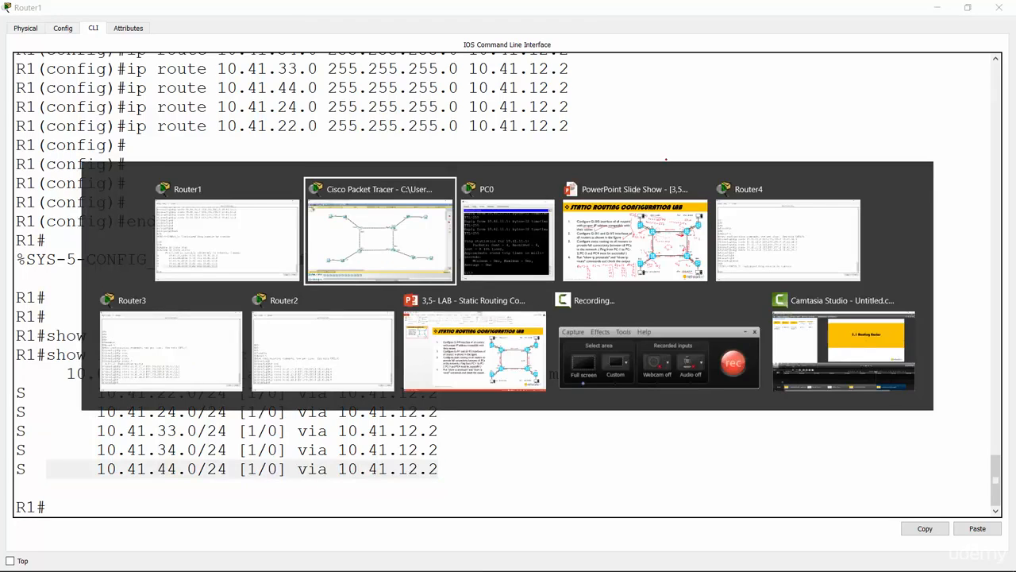
left_click(659, 236)
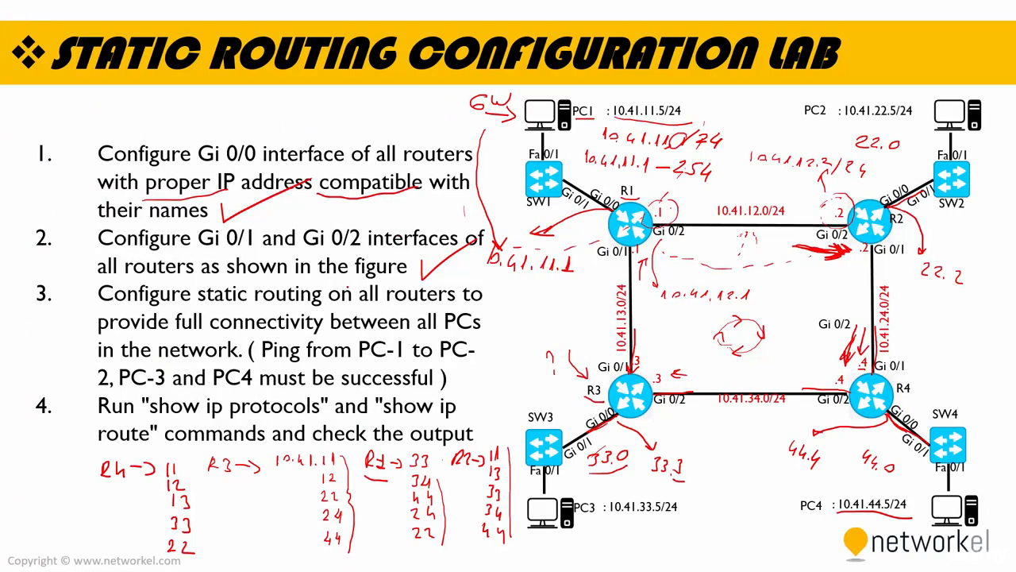
mouse_move(490, 315)
left_mouse_down()
mouse_move(492, 342)
mouse_move(592, 291)
left_mouse_up()
key("alt+Tab")
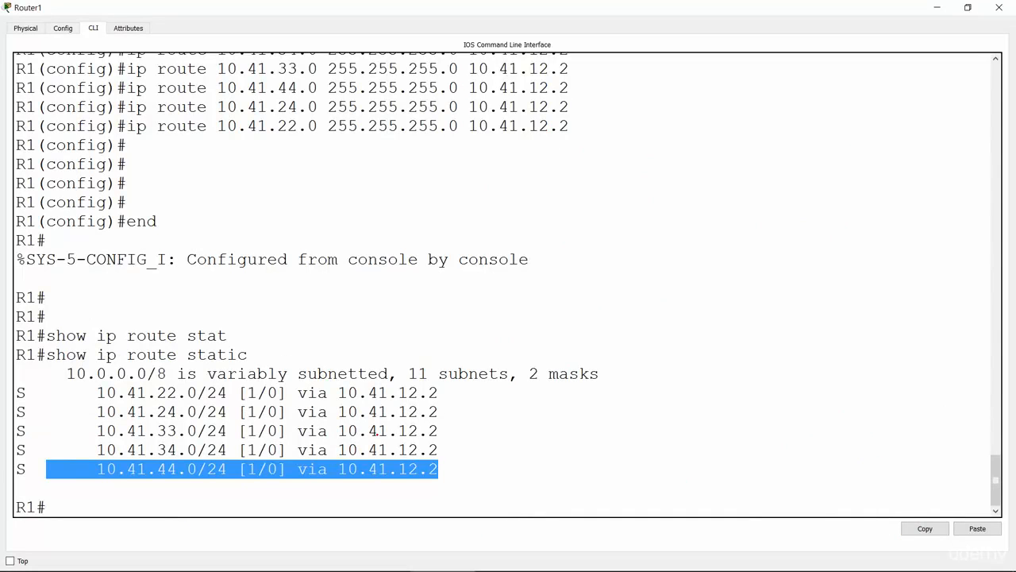
Run show ip protocols on R1.
left_click(371, 472)
key("Return")
key("Return")
key("Return")
key("Return")
type("sho")
key("Tab")
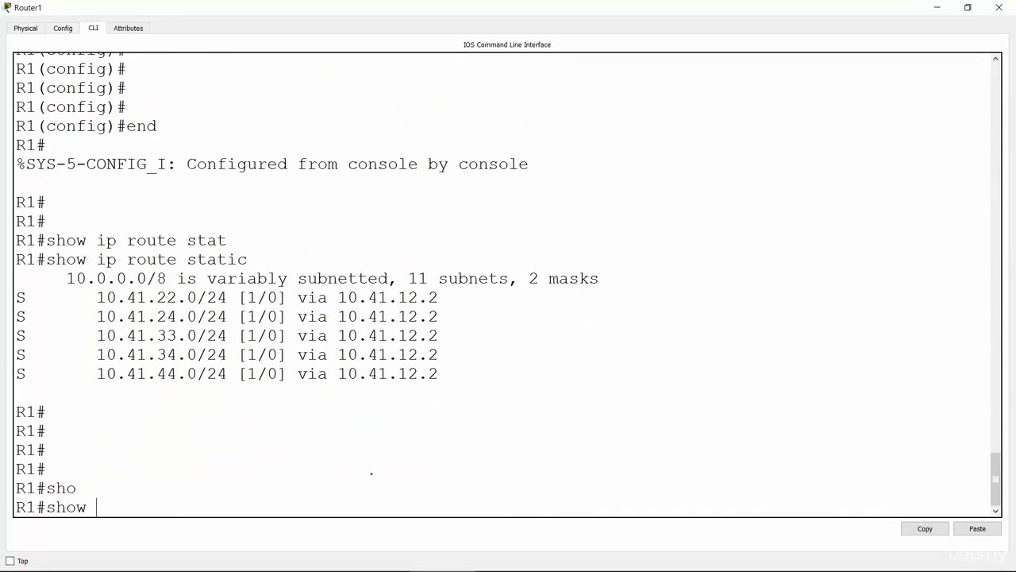
type("ip pro")
key("Tab")
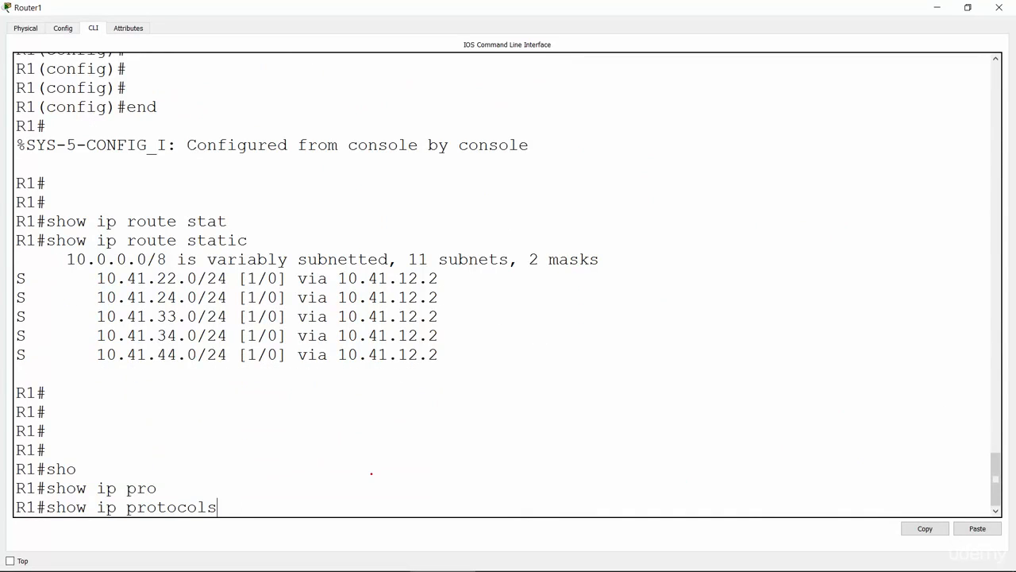
key("Return")
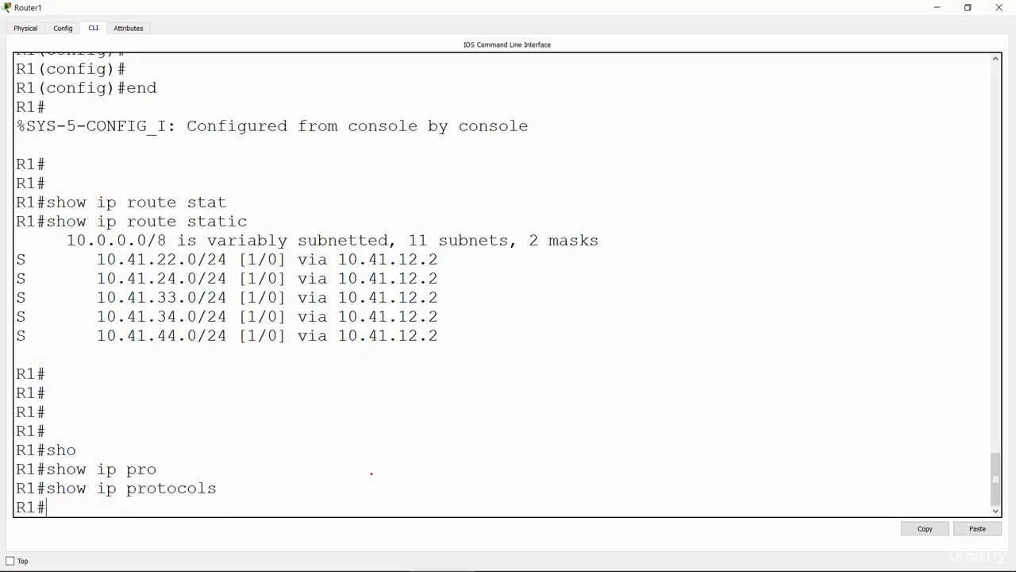
Repeat show ip protocols on R1 three more times.
key("Up")
key("Return")
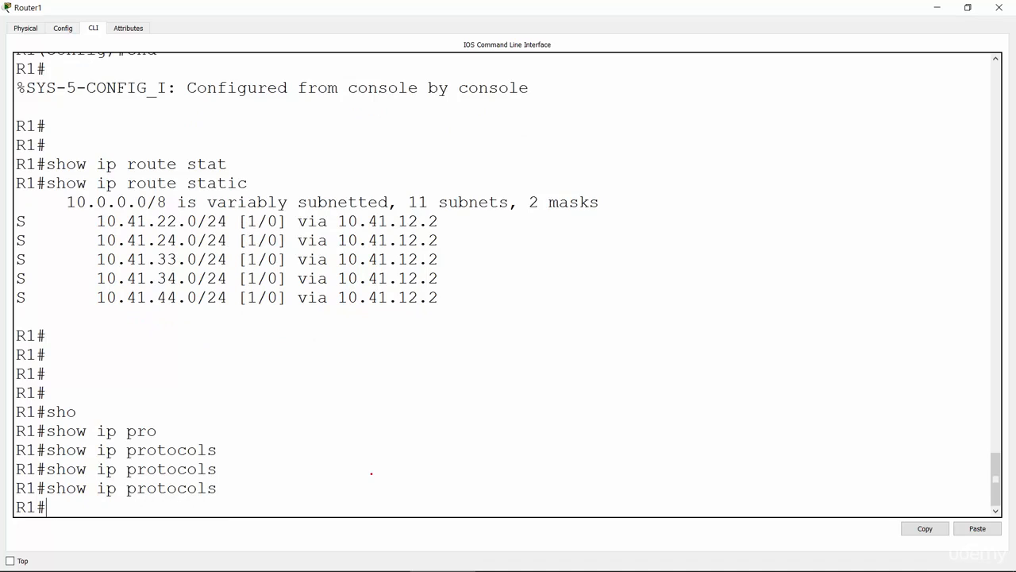
key("Up")
key("Return")
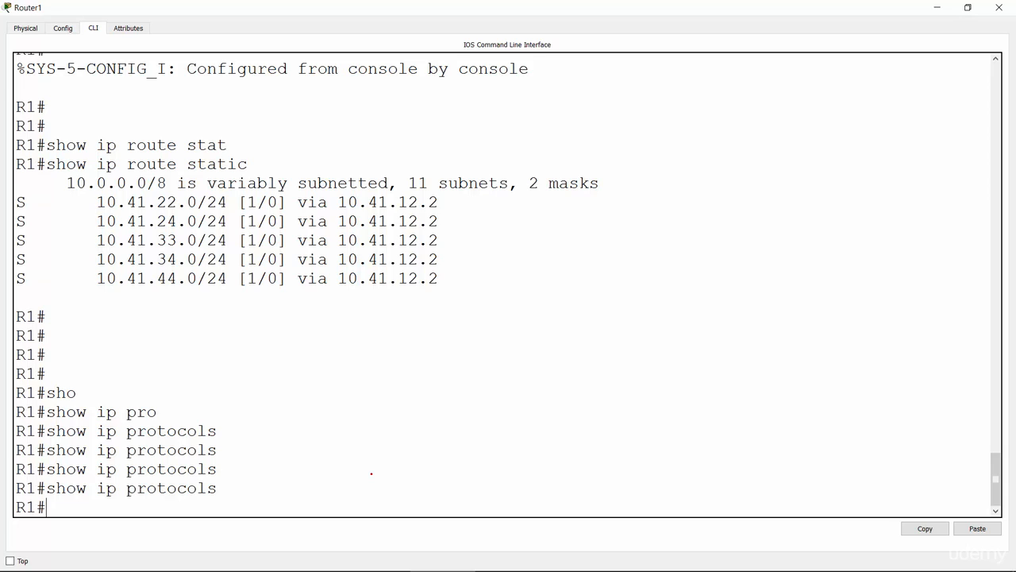
Display R1's full routing table with show ip route and page through to the end of the output.
type("sho")
key("Tab")
type("ip route")
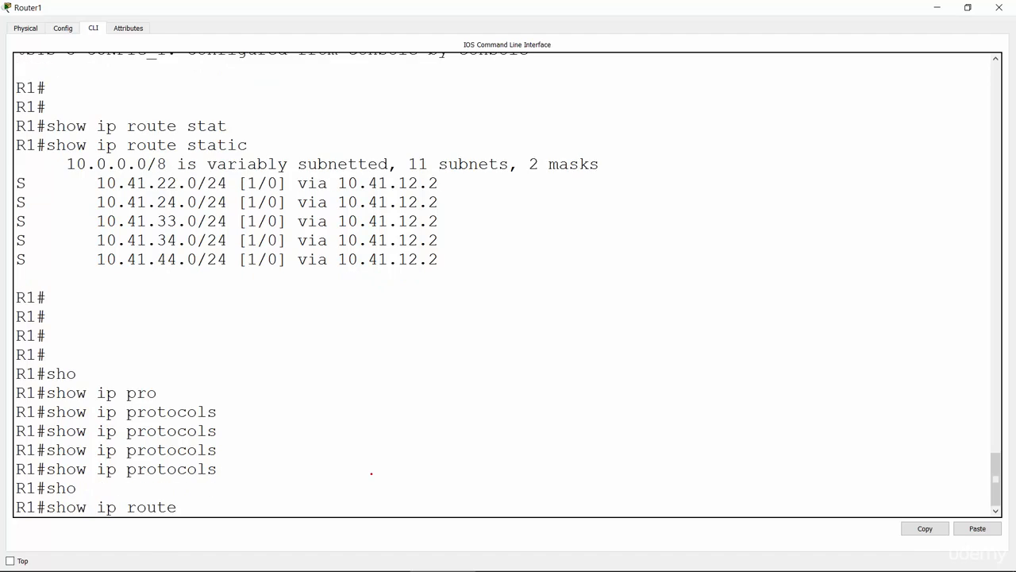
key("Tab")
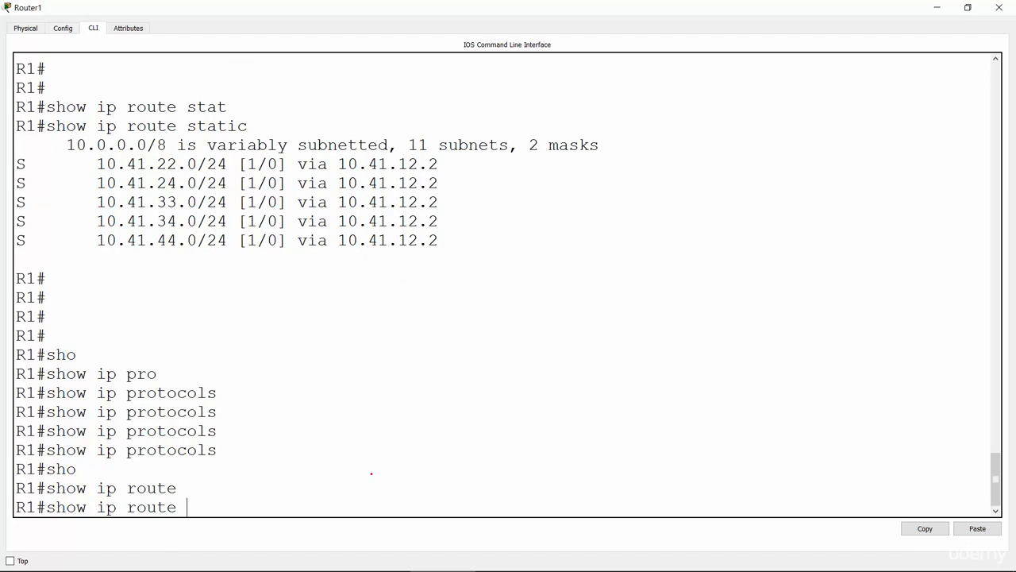
key("Return")
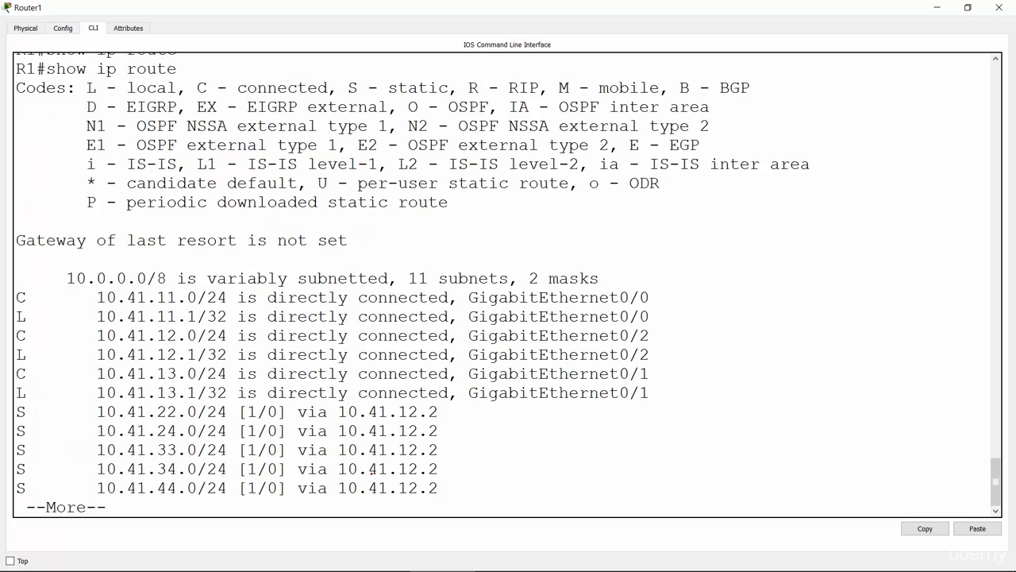
key("Return")
key("Return")
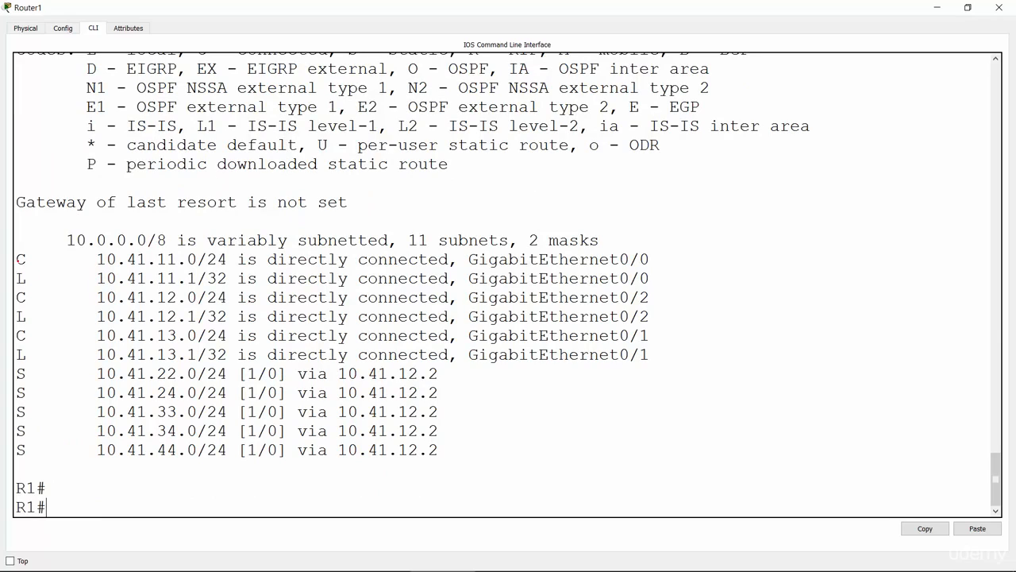
Examine the C, L and S entries in R1's routing table, highlighting the connected and local codes and the static routes.
double_click(24, 259)
double_click(22, 297)
double_click(22, 335)
double_click(21, 278)
double_click(21, 316)
double_click(20, 354)
left_click(56, 355)
left_click_drag(17, 372, 466, 450)
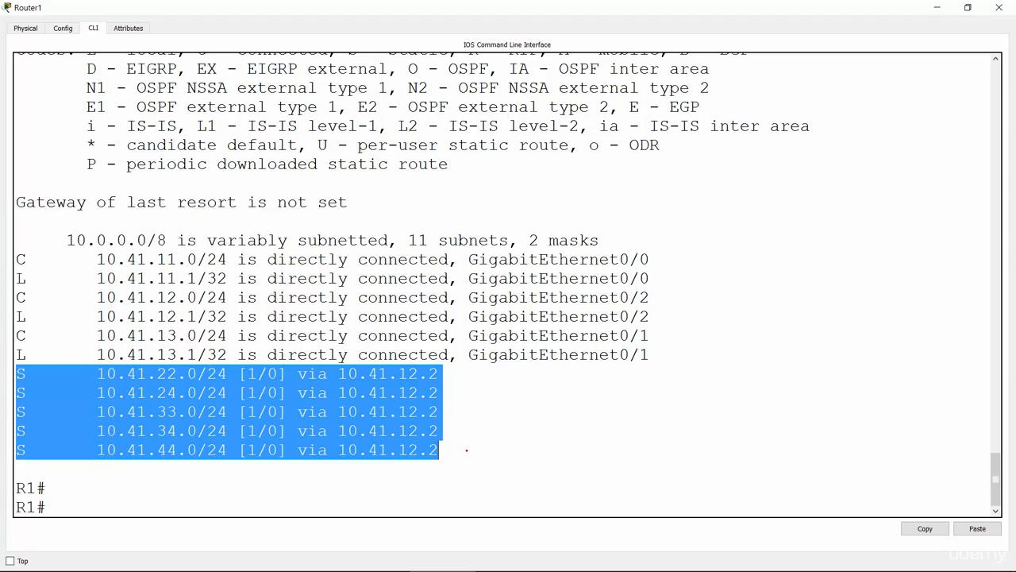